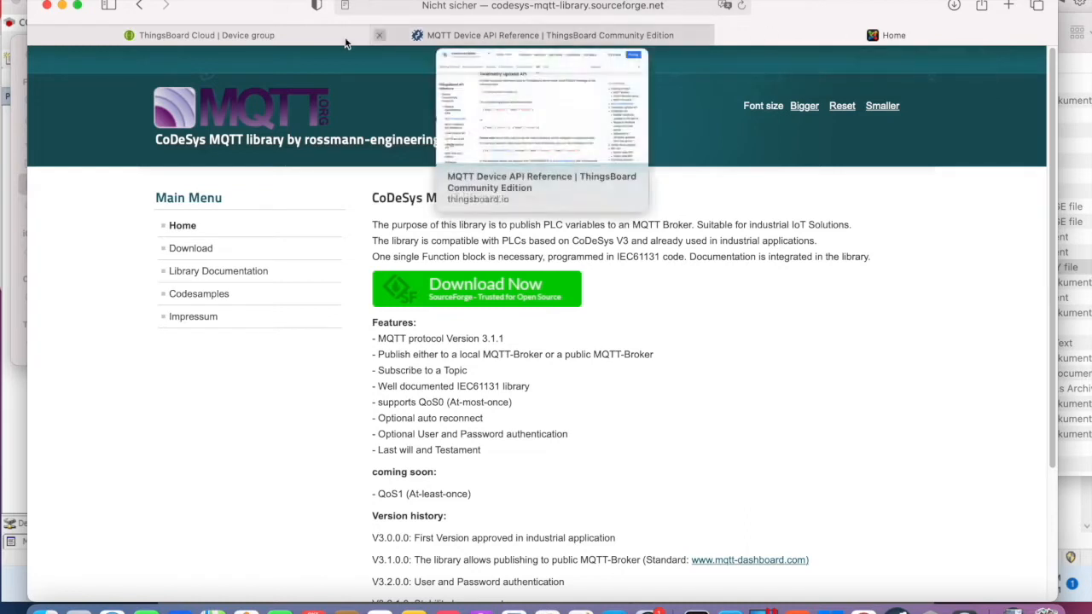
Show ThingsBoard's MQTT Device API reference at the telemetry upload section.
left_click(252, 37)
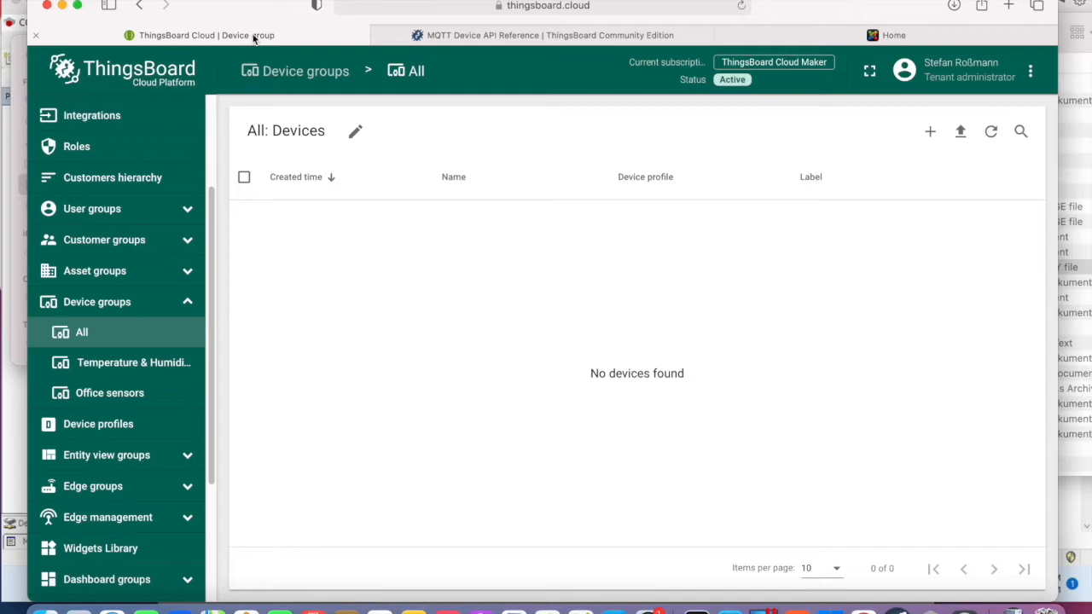
left_click(444, 35)
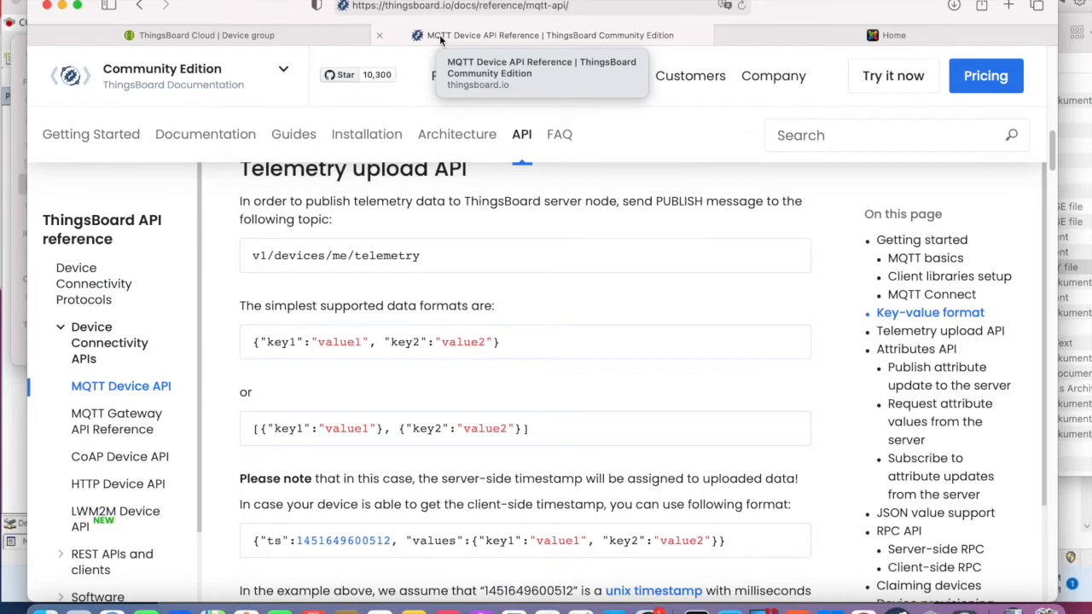
Return to ThingsBoard Cloud and begin adding a device named CoDeSys.
left_click(230, 34)
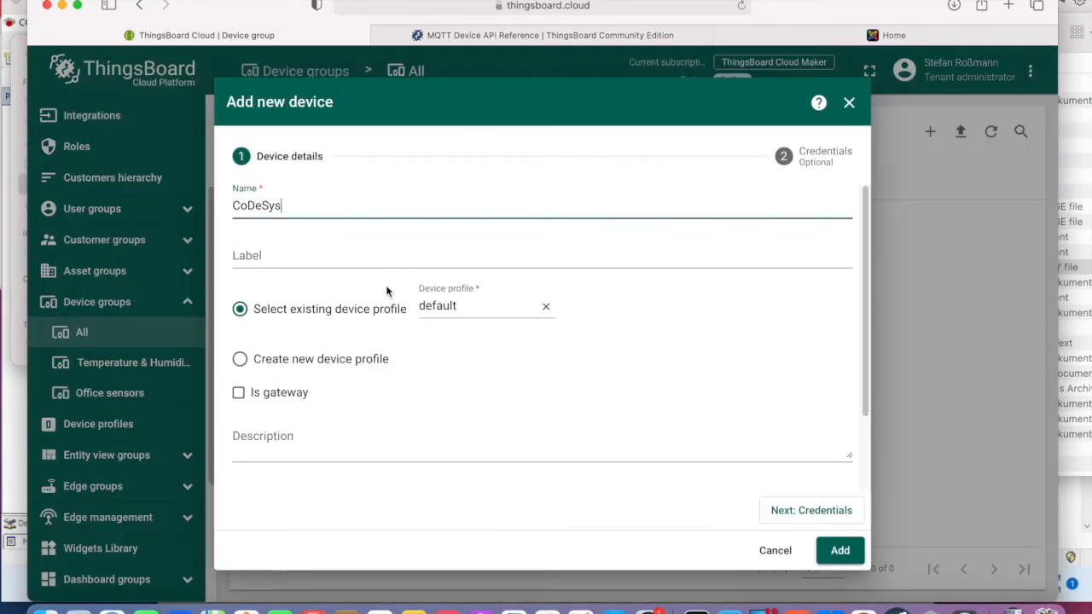
Create the CoDeSys device, copy its access token, and switch over to CODESYS.
left_click(826, 550)
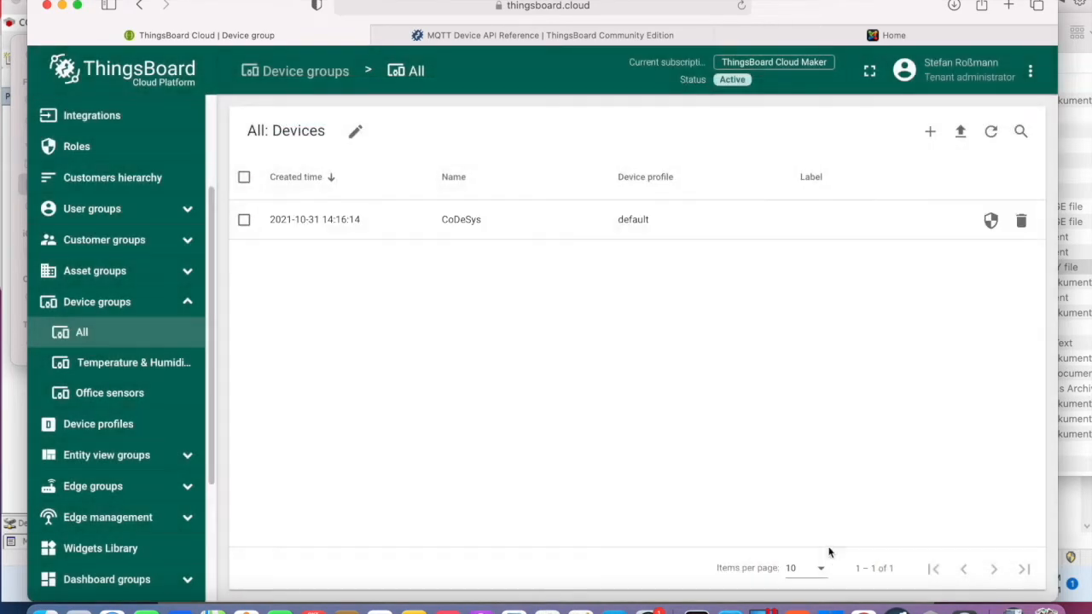
left_click(568, 235)
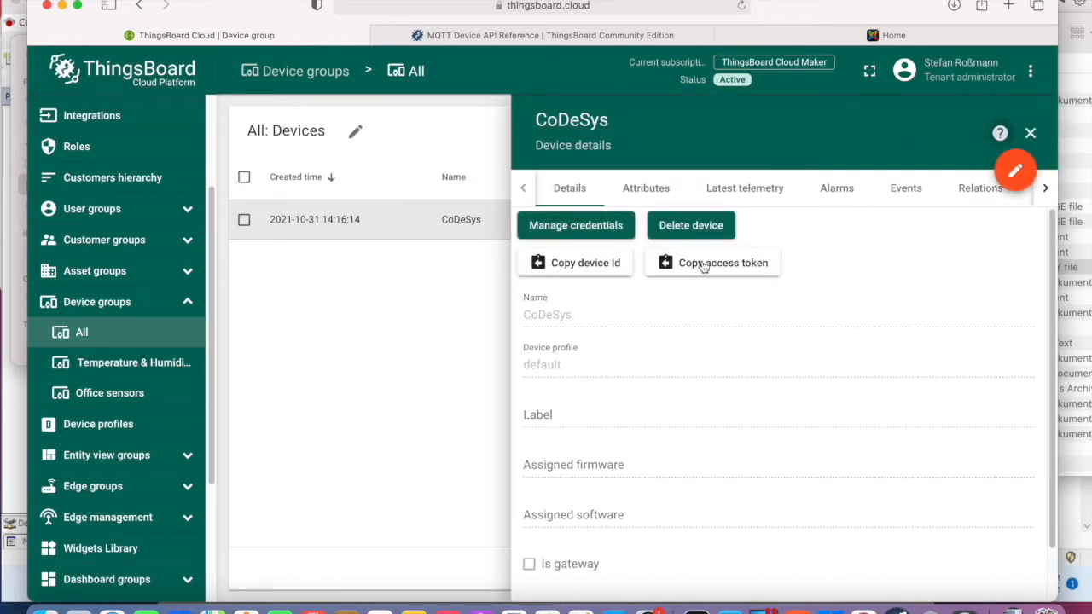
left_click(706, 273)
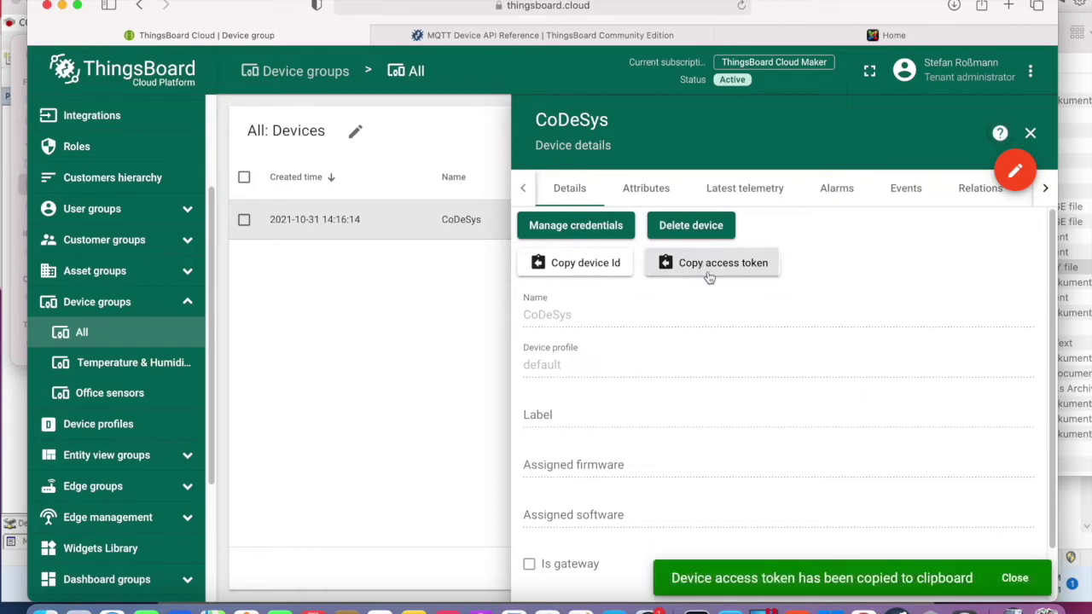
left_click(1031, 134)
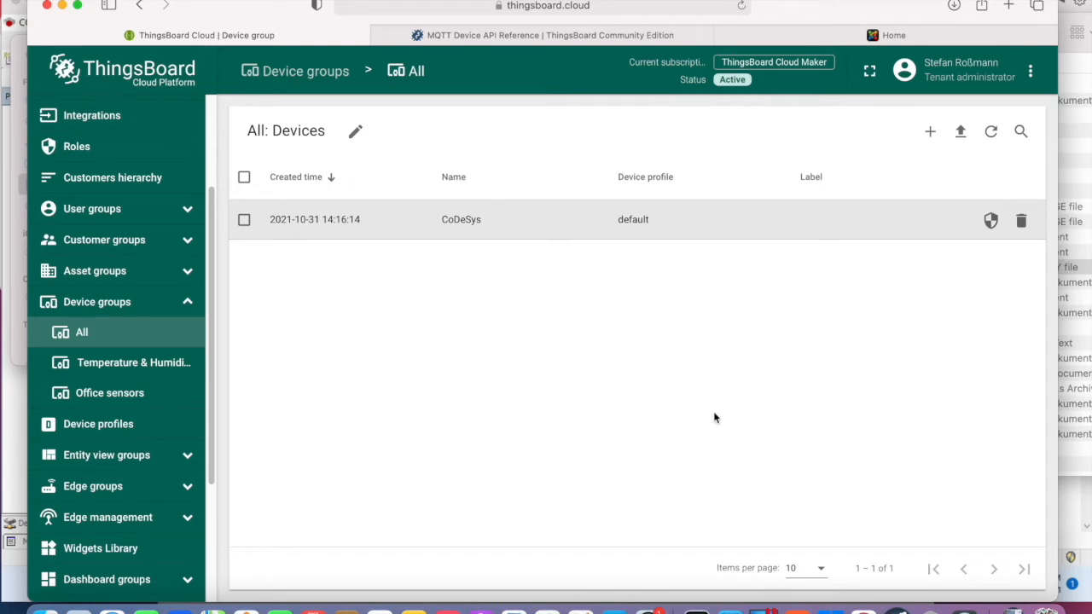
left_click(929, 609)
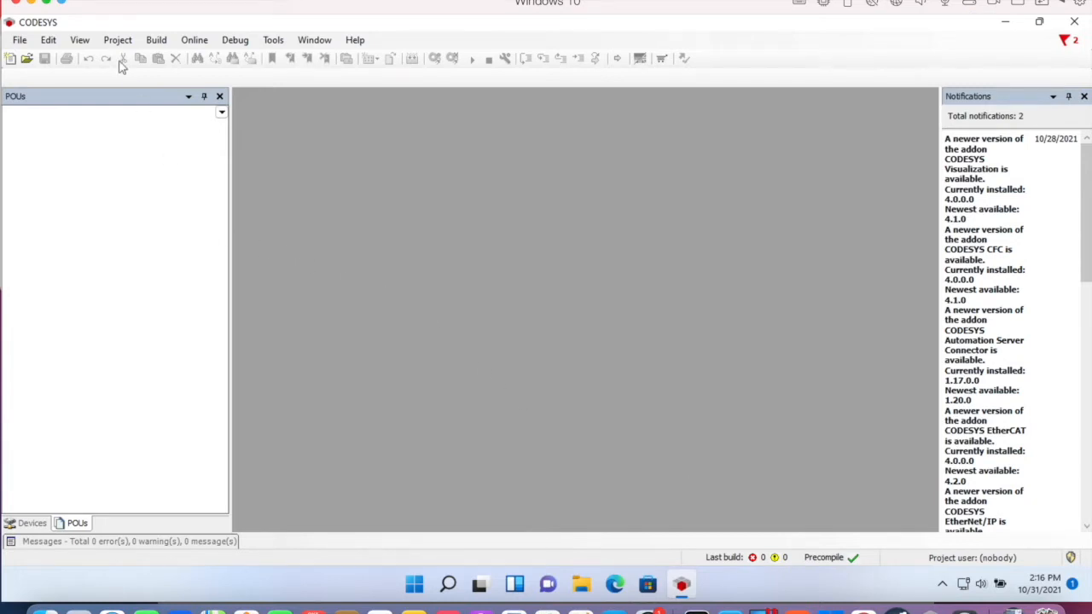
Start a new Standard project named MQTTExample.
left_click(18, 39)
left_click(40, 59)
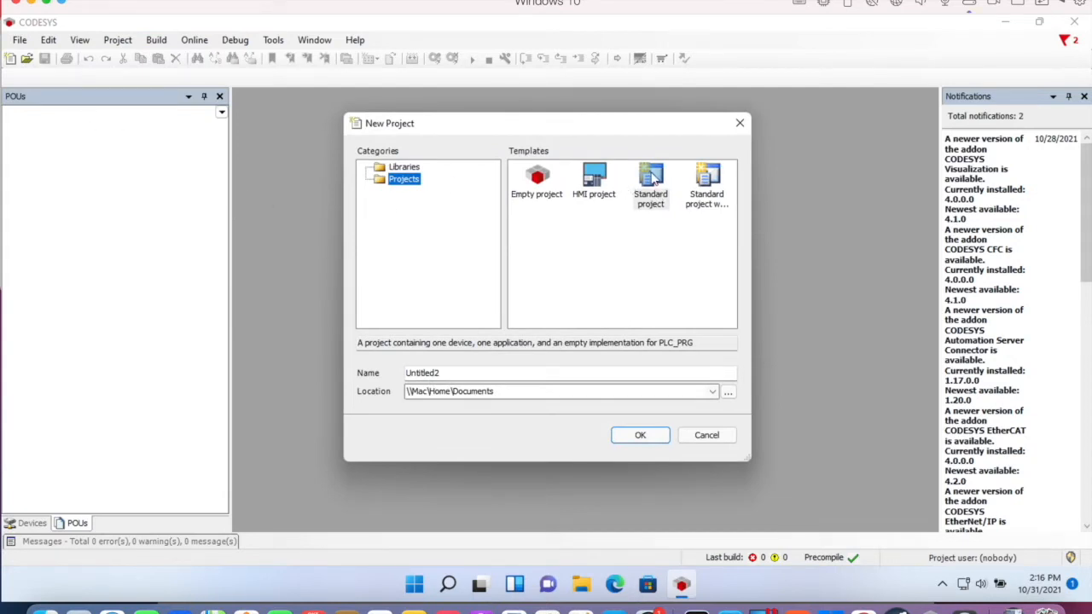
left_click(453, 376)
double_click(453, 376)
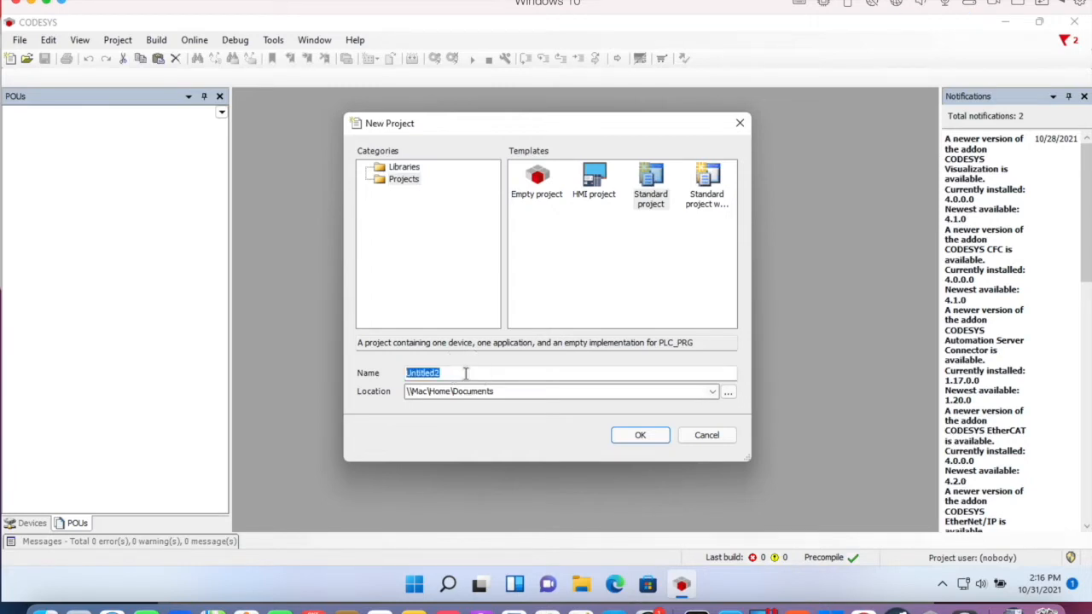
type("MQTT")
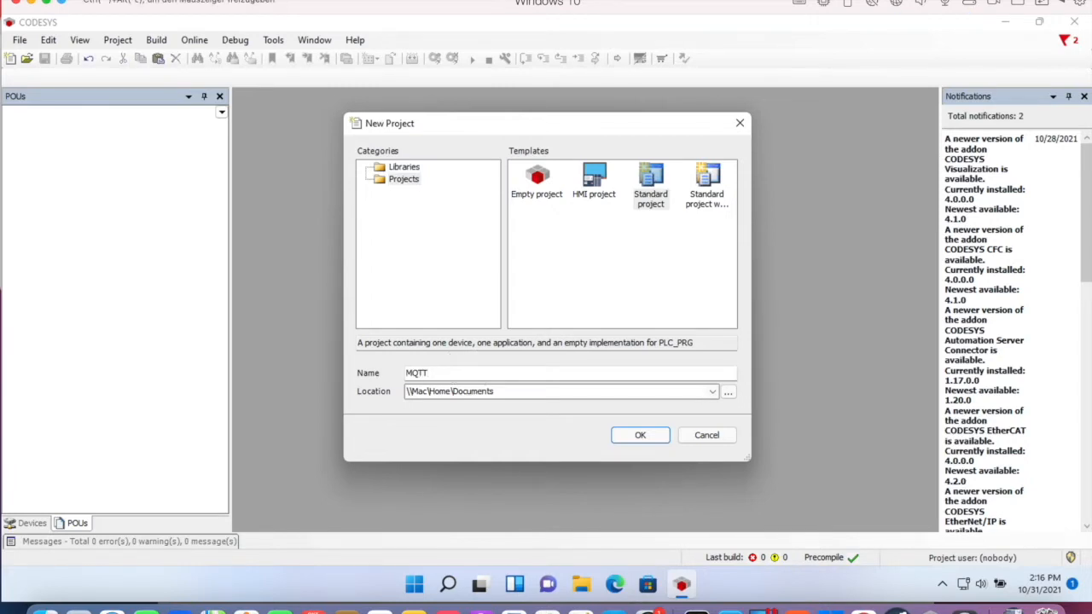
type("Example")
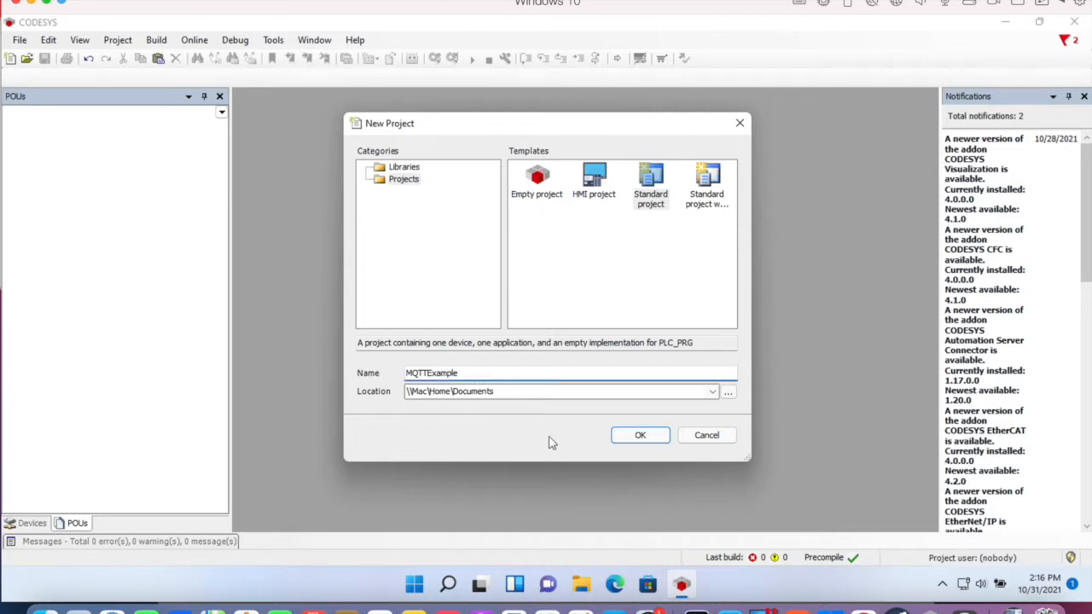
left_click(640, 437)
left_click(641, 437)
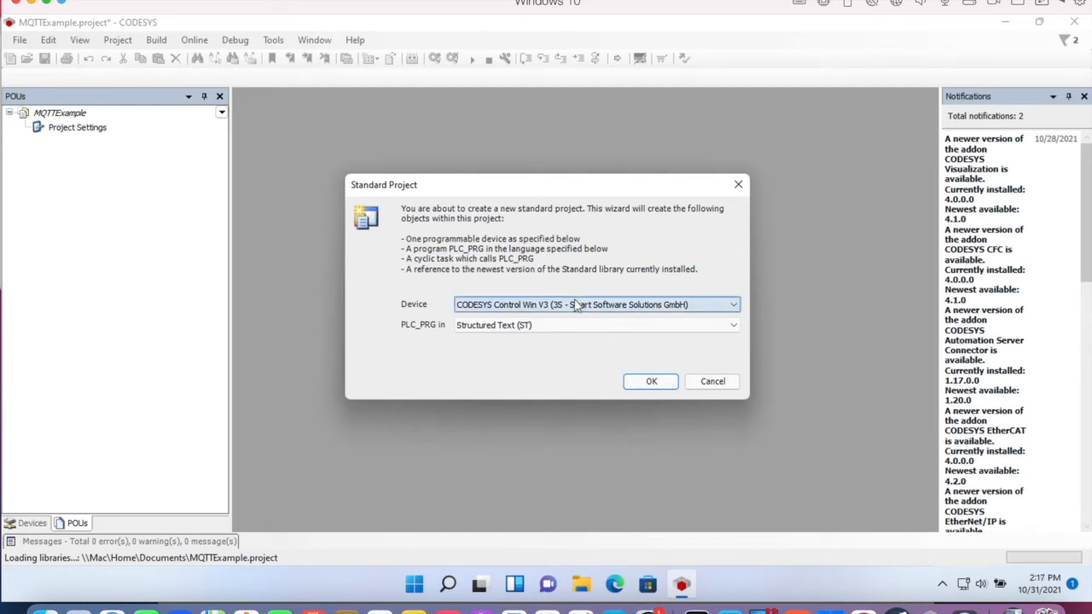
Target CODESYS Control for Raspberry Pi MC SL with PLC_PRG in Structured Text.
left_click(559, 305)
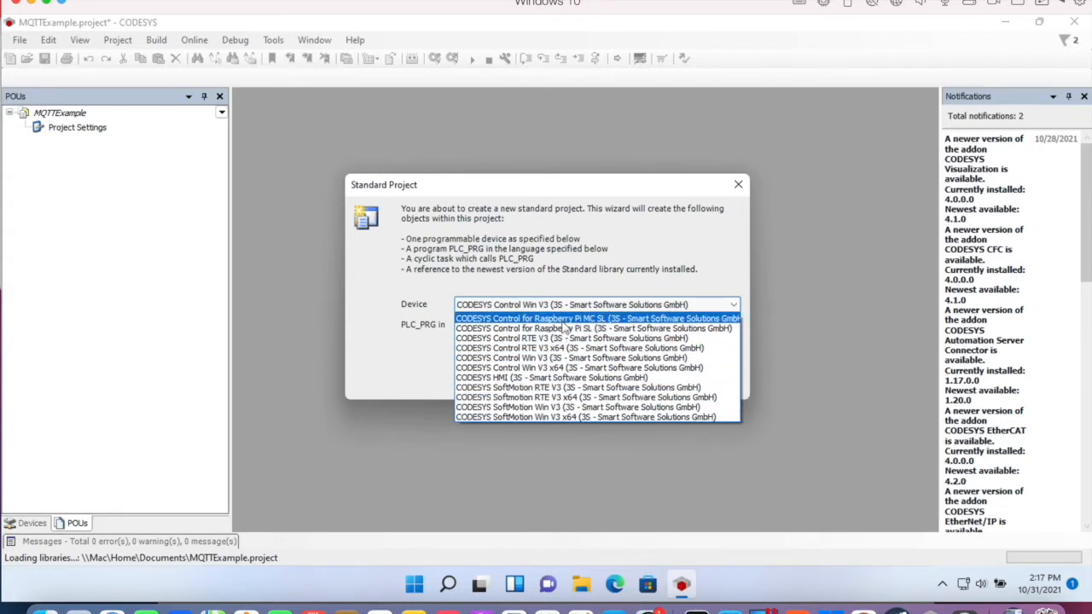
left_click(563, 318)
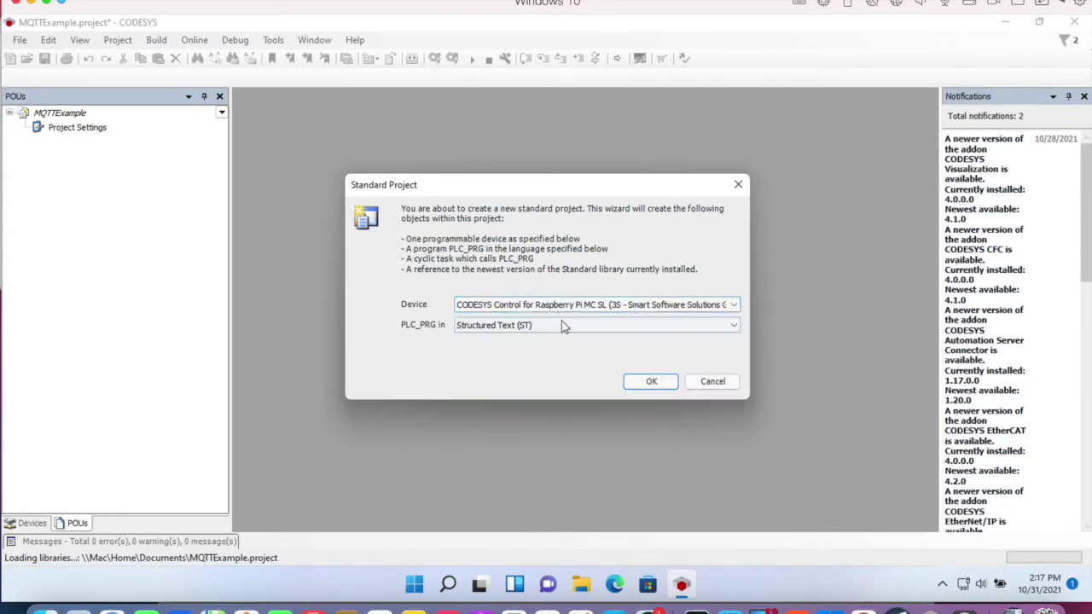
left_click(645, 385)
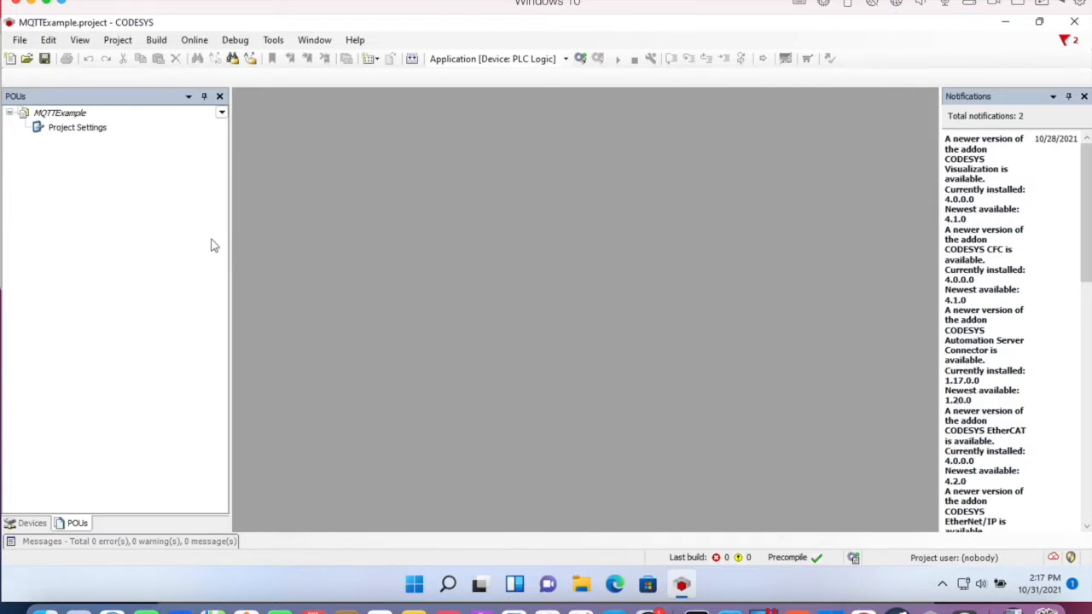
left_click(31, 523)
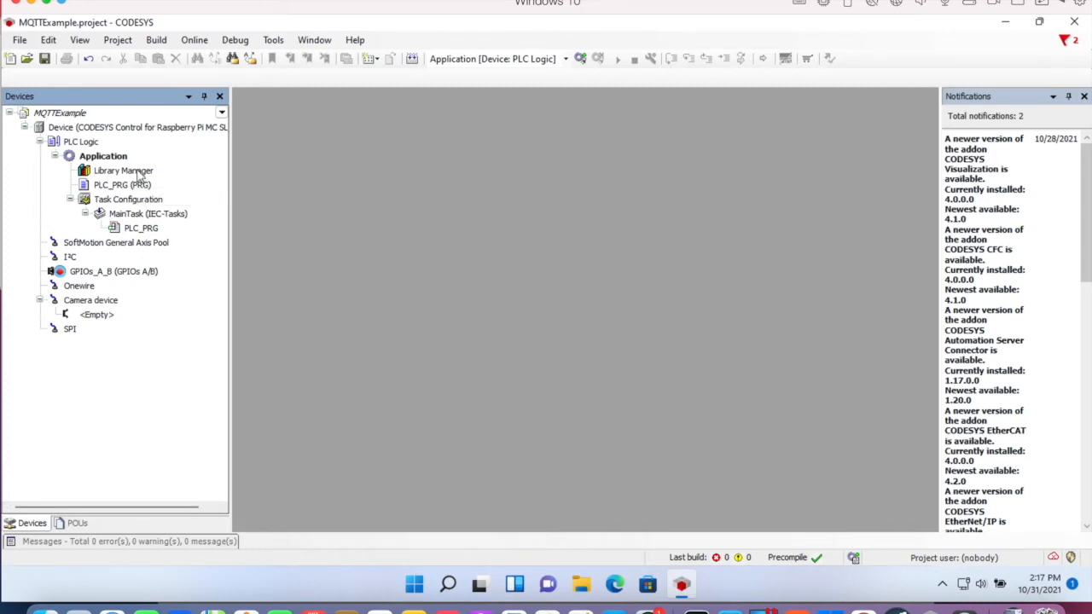
In the Library Manager, search 'mqtt' and add the MQTT Client Library.
left_click(135, 171)
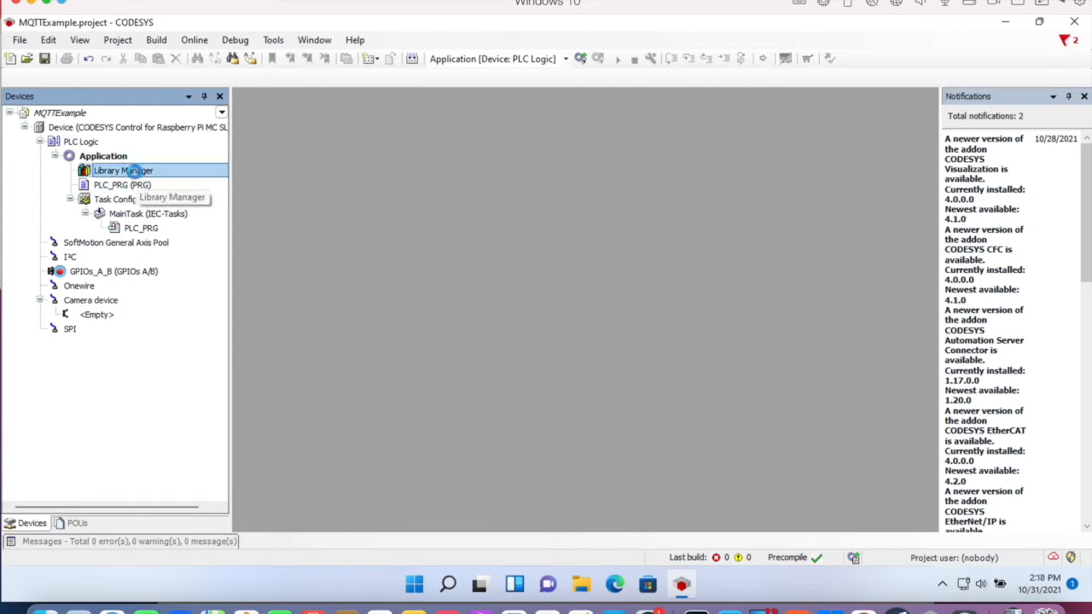
double_click(134, 170)
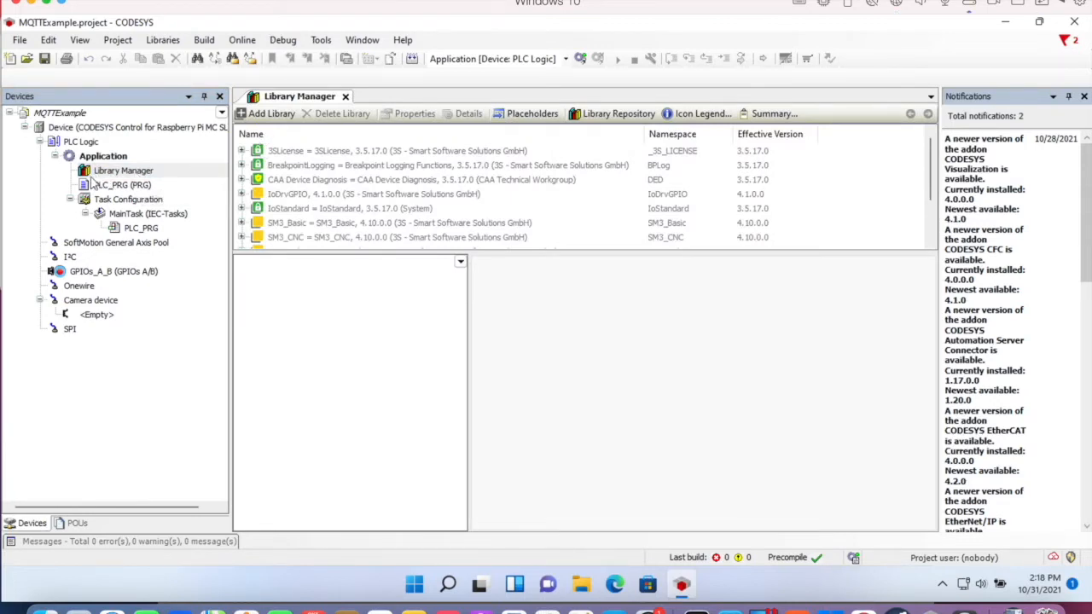
left_click(268, 116)
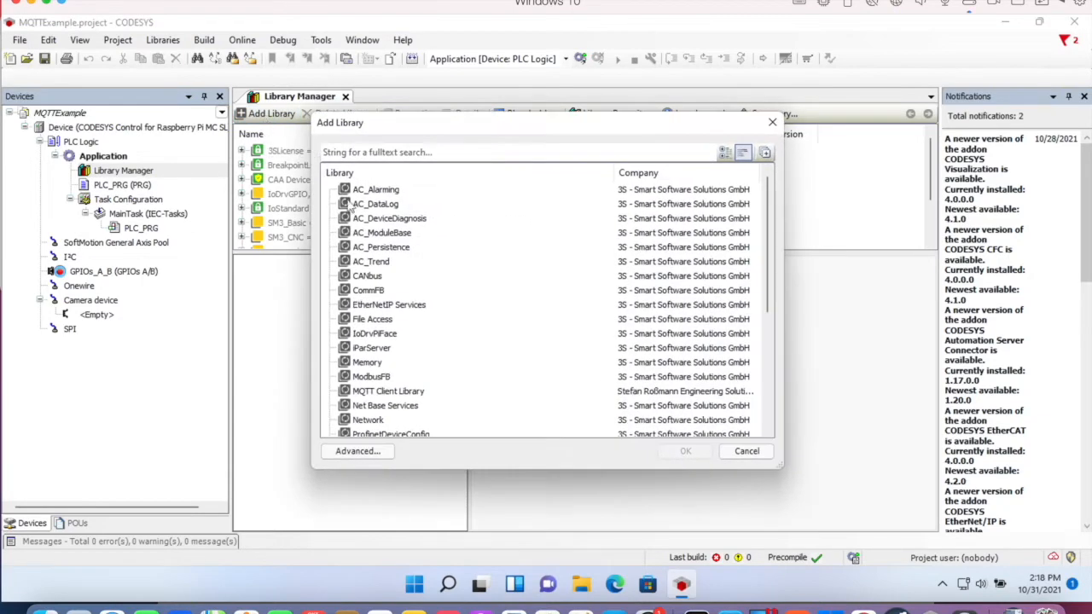
left_click(389, 155)
type("mqtt")
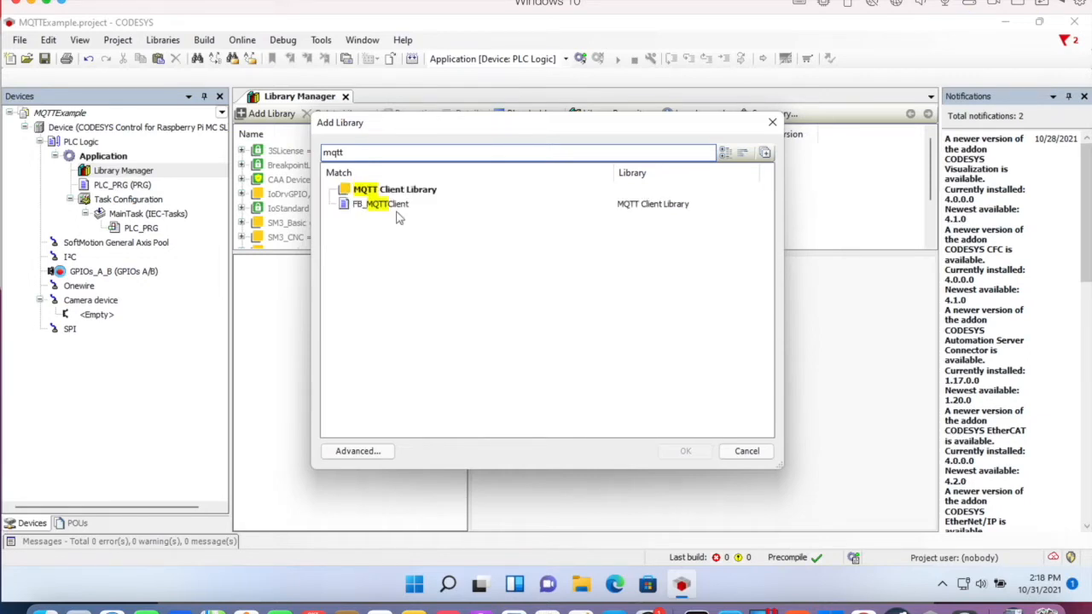
left_click(395, 191)
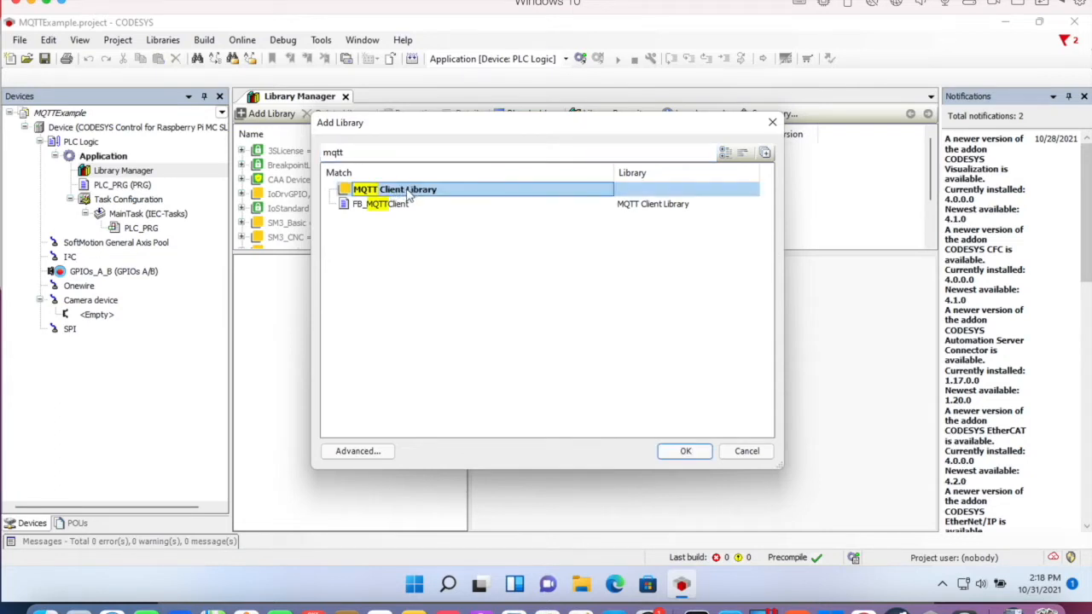
double_click(409, 193)
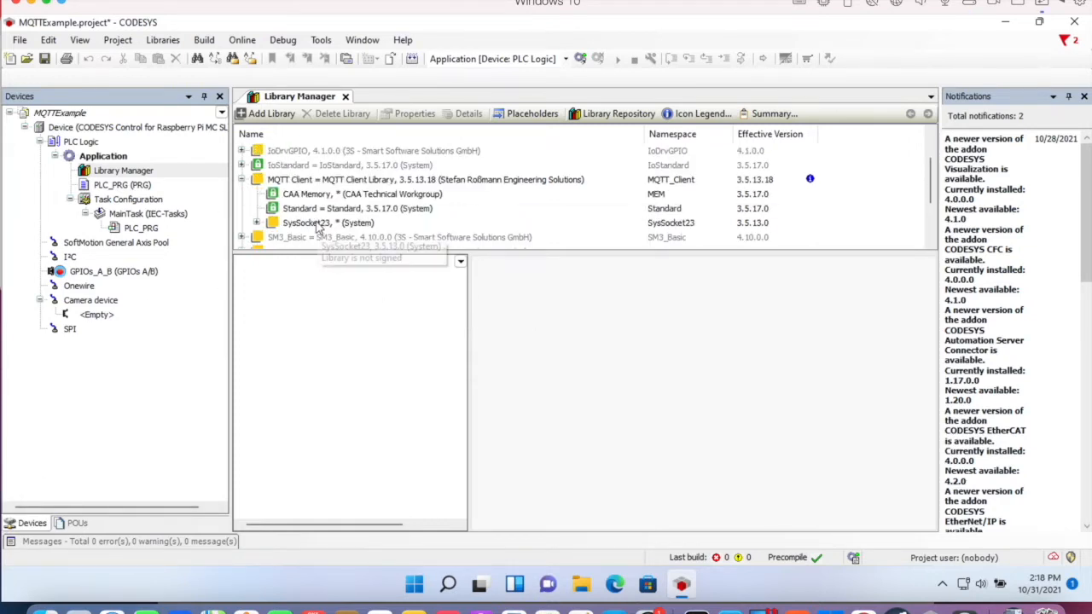
Browse the MQTT Client library contents: FC_AddKeyValueToJSON, FC_CreateJSON and FB_MQTTClient.
left_click(318, 180)
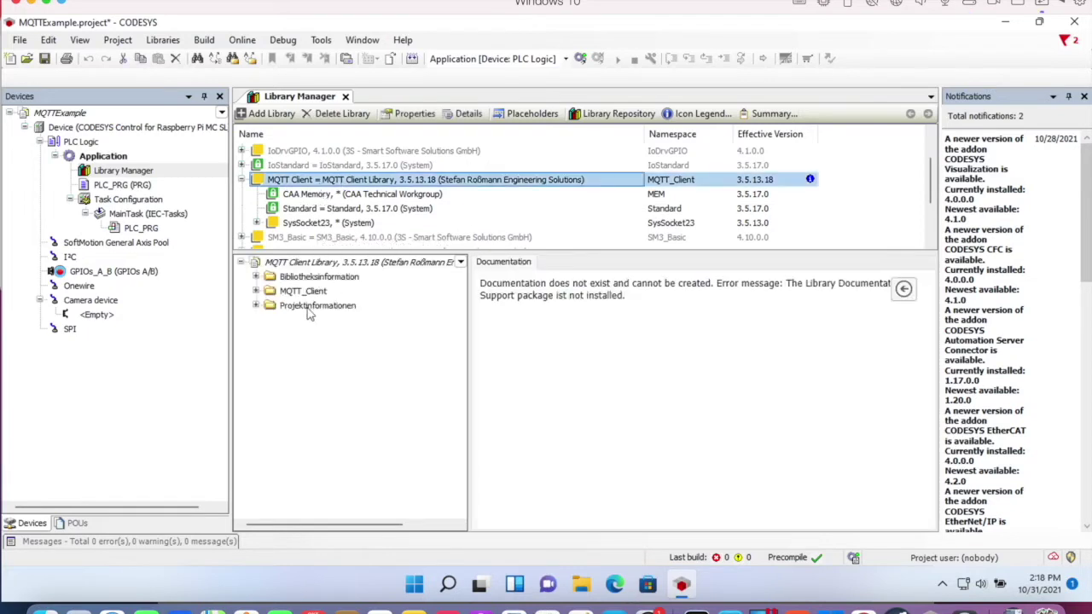
left_click(257, 292)
left_click(272, 321)
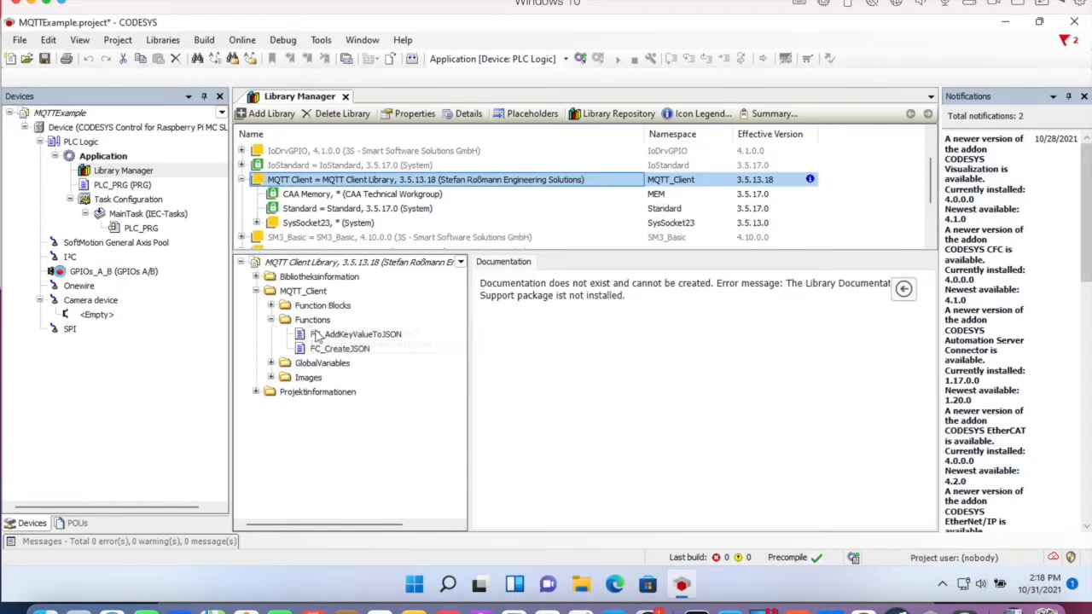
left_click(340, 336)
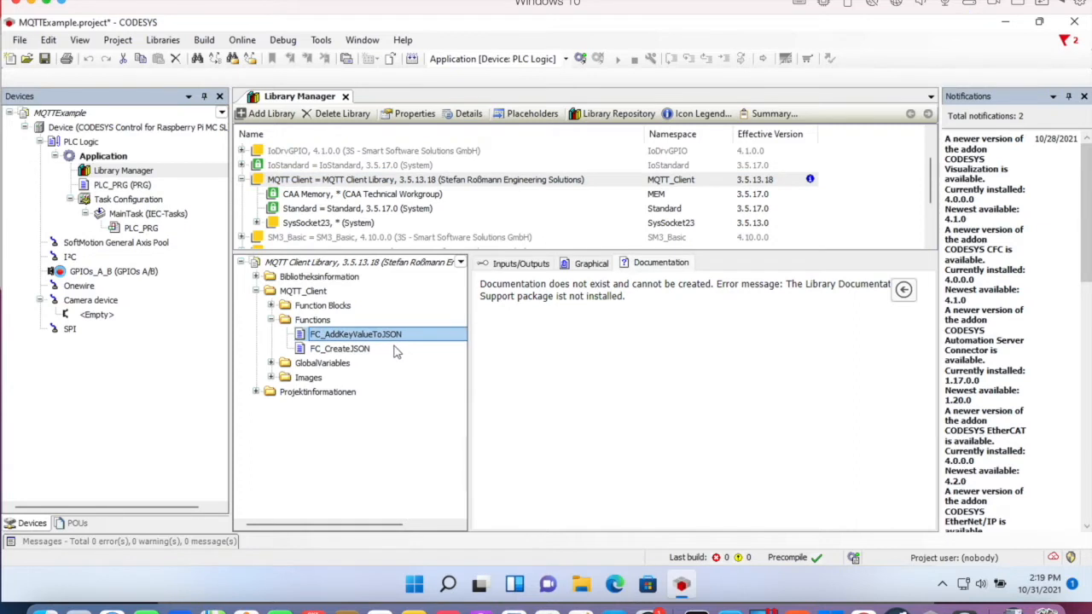
left_click(330, 355)
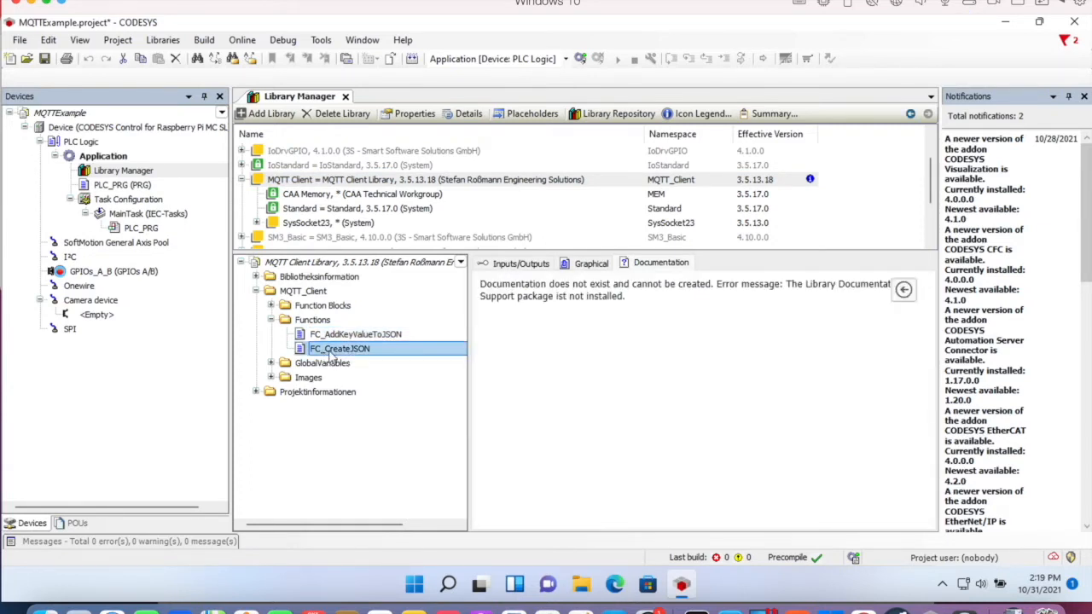
left_click(272, 305)
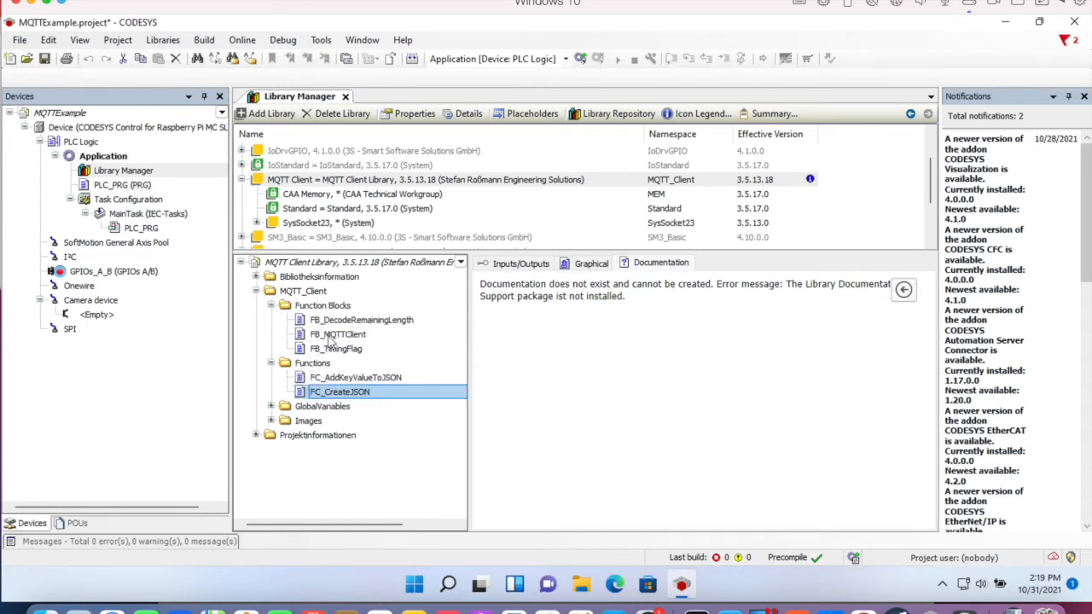
left_click(331, 338)
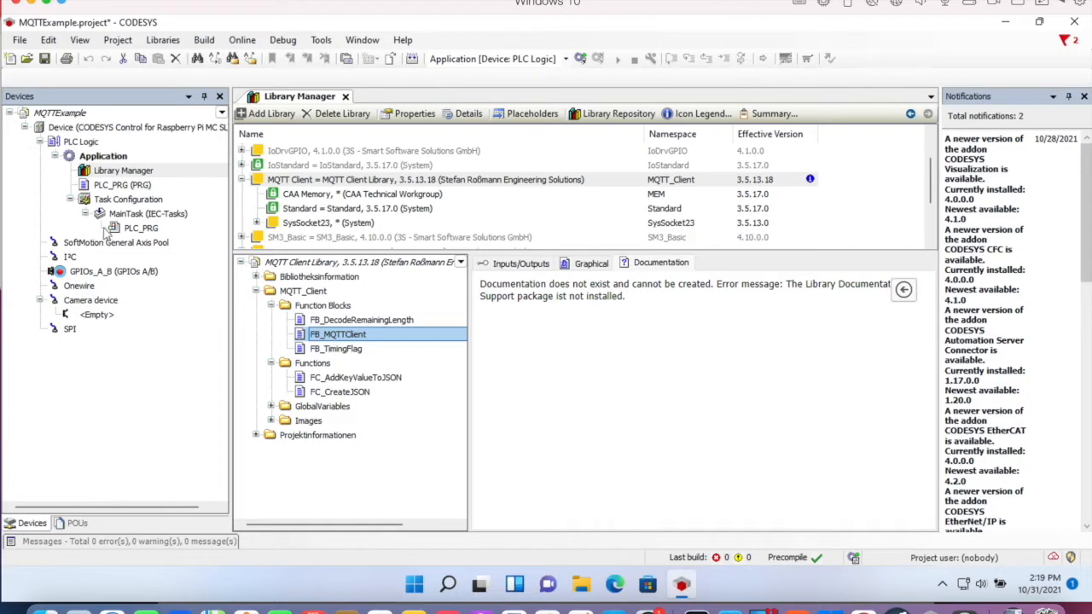
left_click(120, 189)
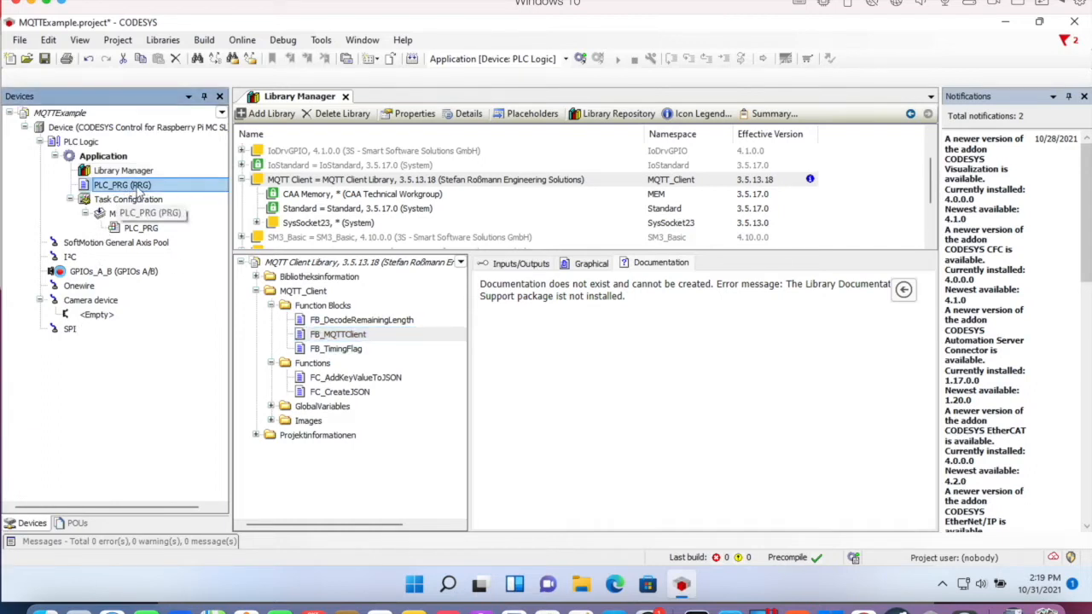
Declare 'mqtt: Mqtt_client.FB_MQTTClient;' under VAR in PLC_PRG.
double_click(140, 189)
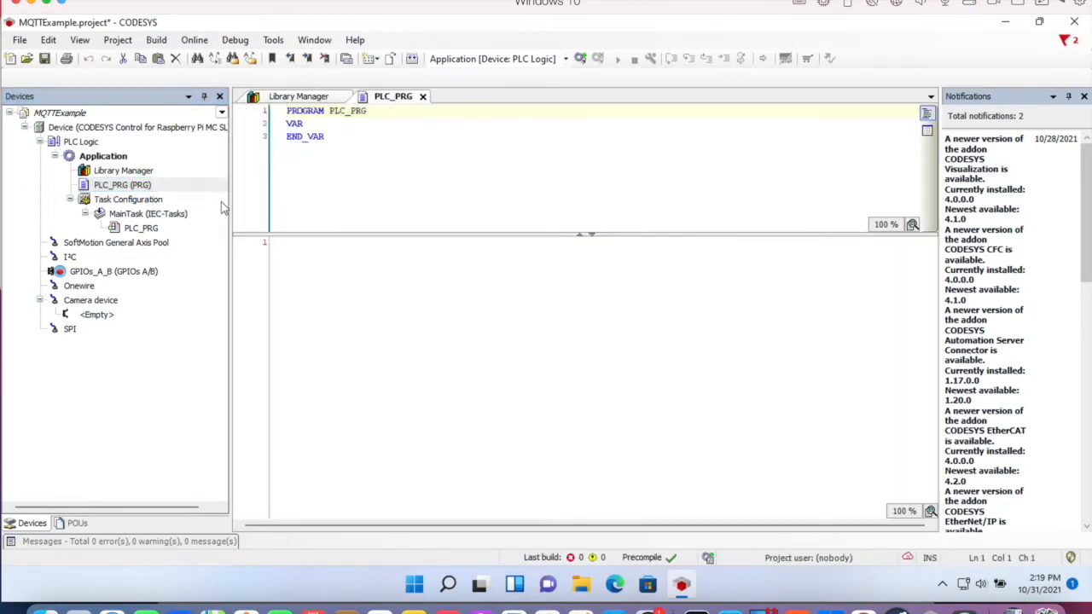
left_click(315, 125)
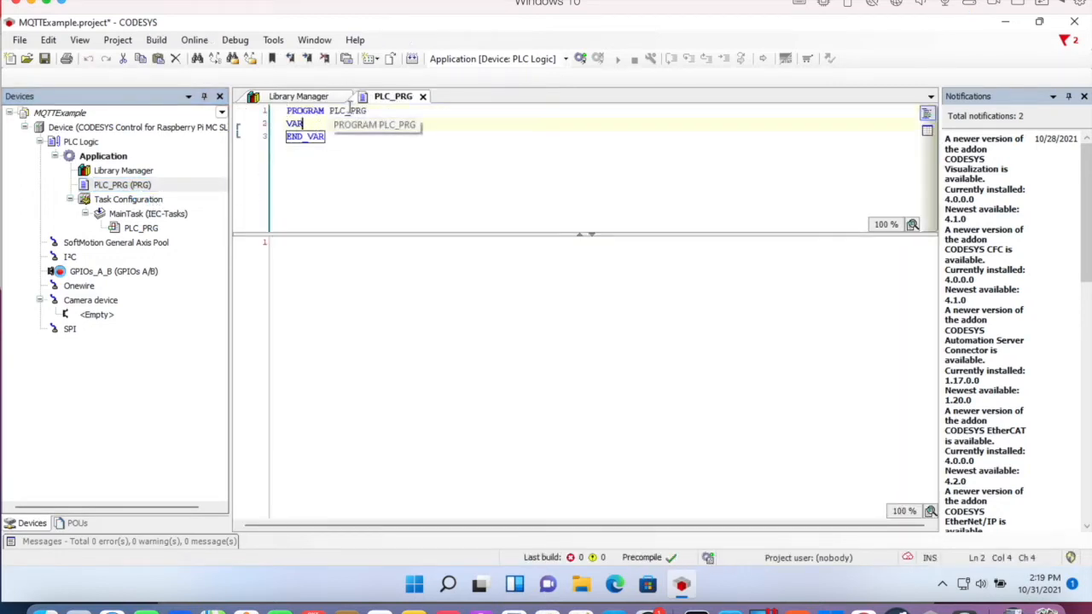
key("Return")
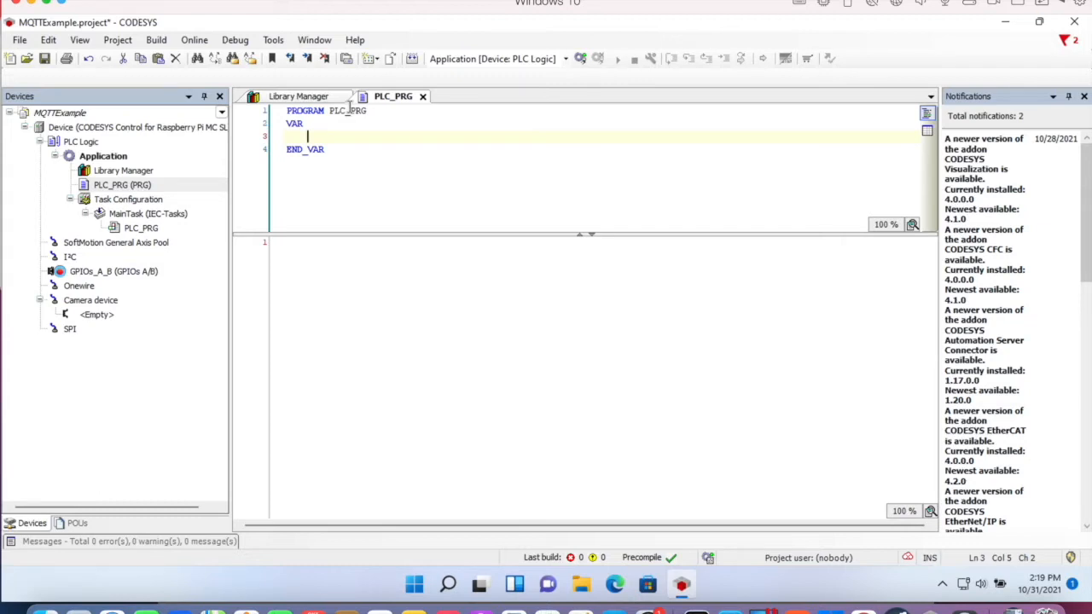
type("s")
type("q")
type("tt")
type(":")
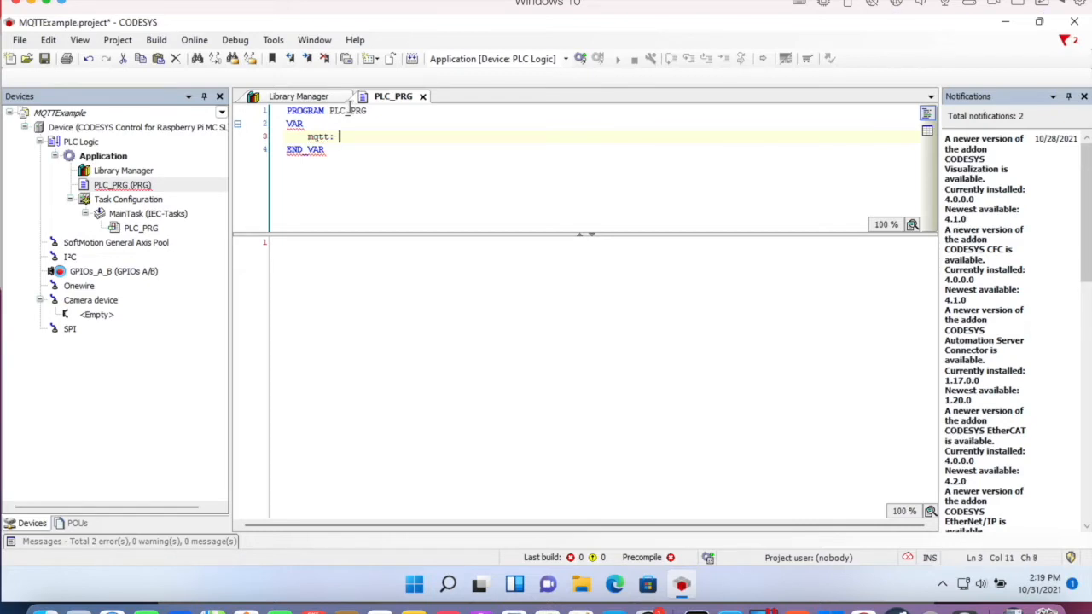
type("Mqtt")
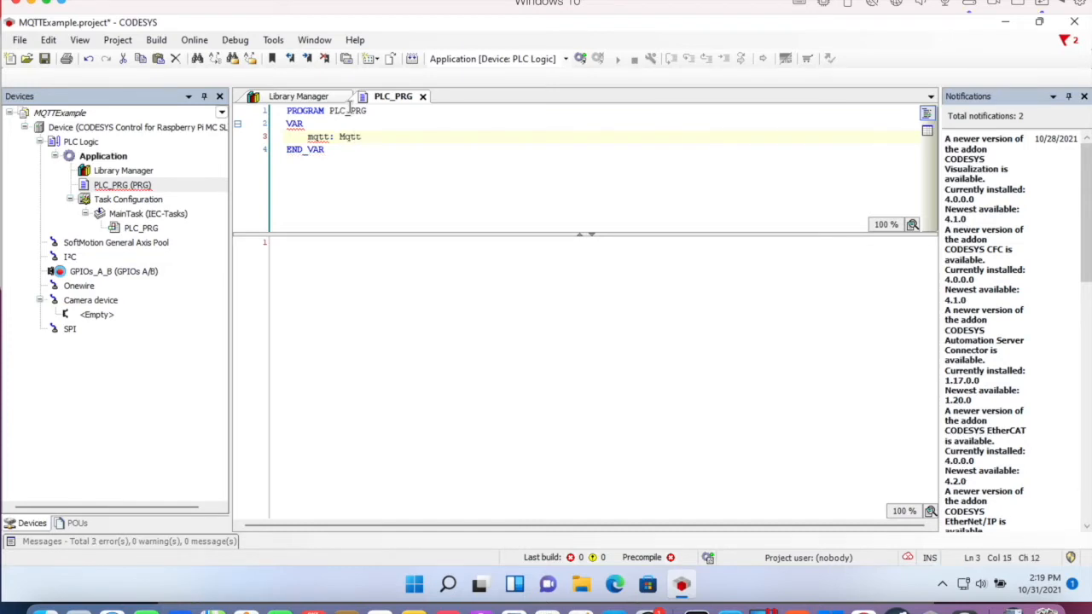
type("_cli")
type("en")
type("n")
type(".")
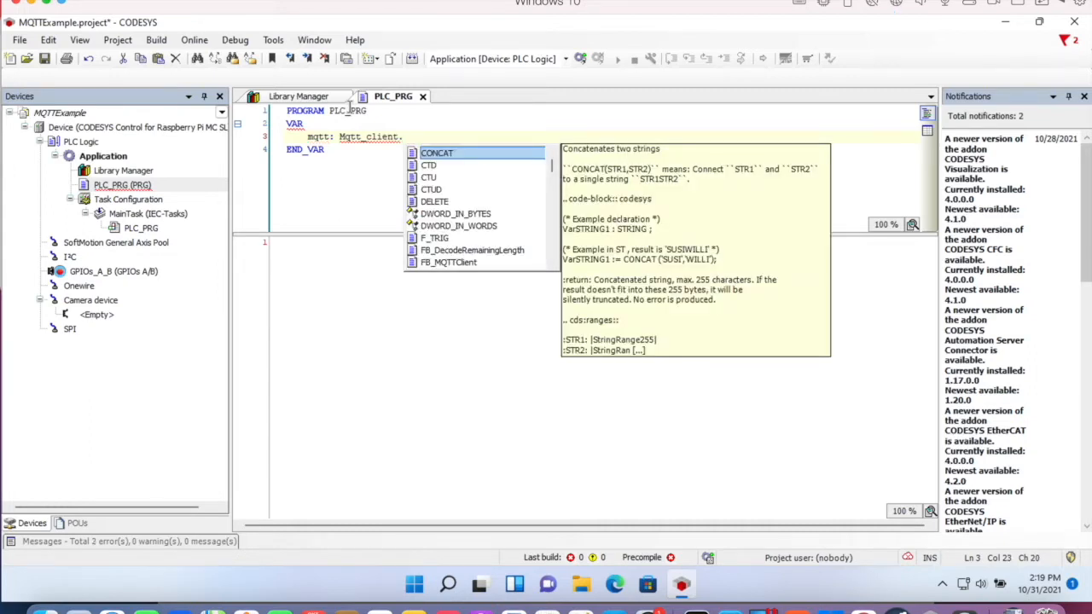
type("FB_")
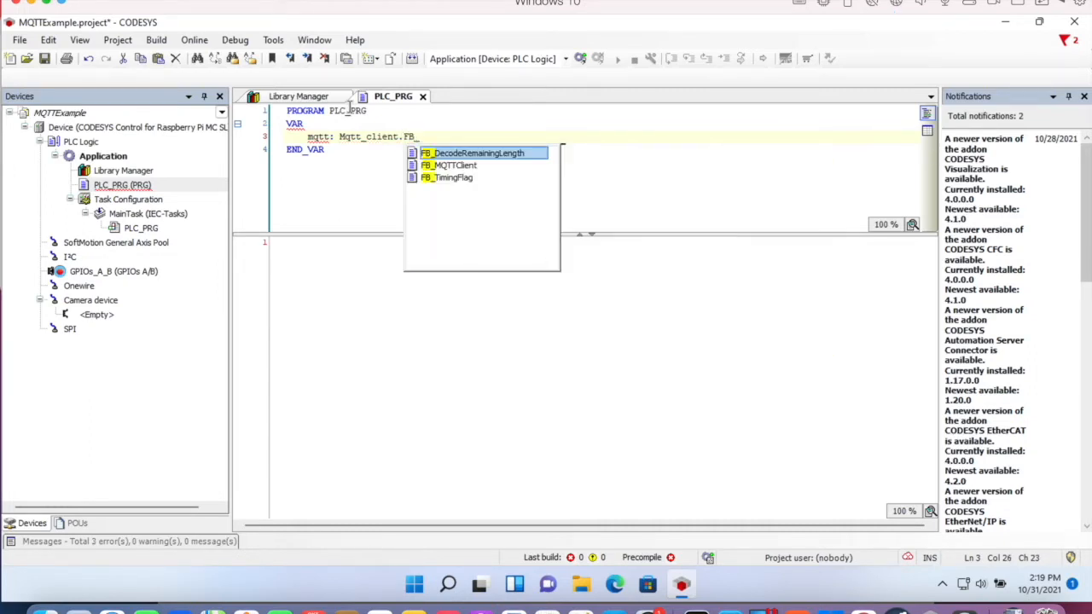
key("Down")
key("Return")
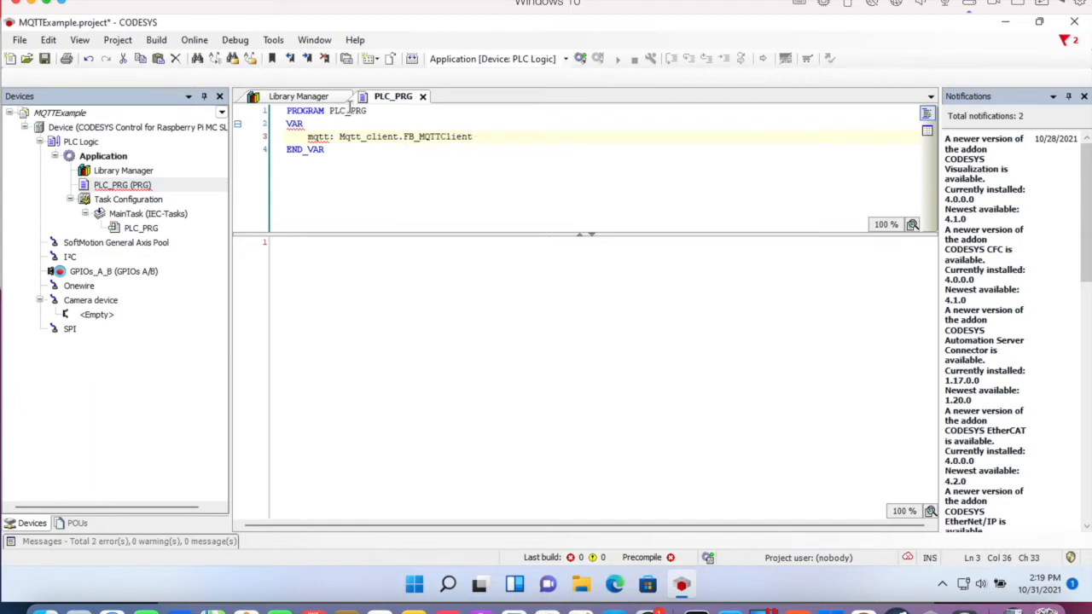
type(";")
Call mqtt in the body with i_sBrokerAddress:='thingsboard.cloud'.
left_click(342, 296)
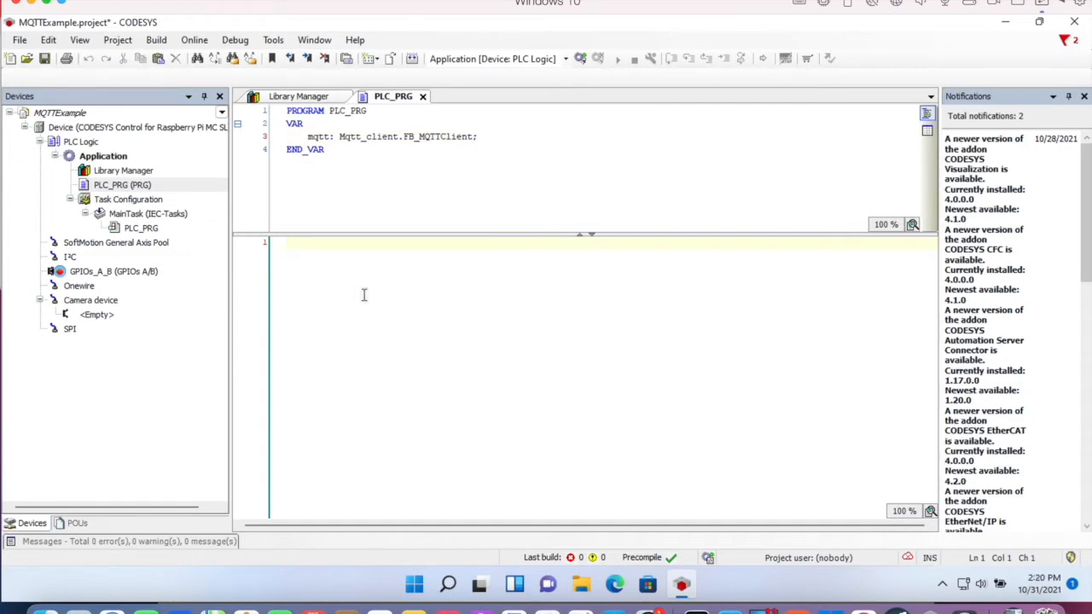
type("mqtt(")
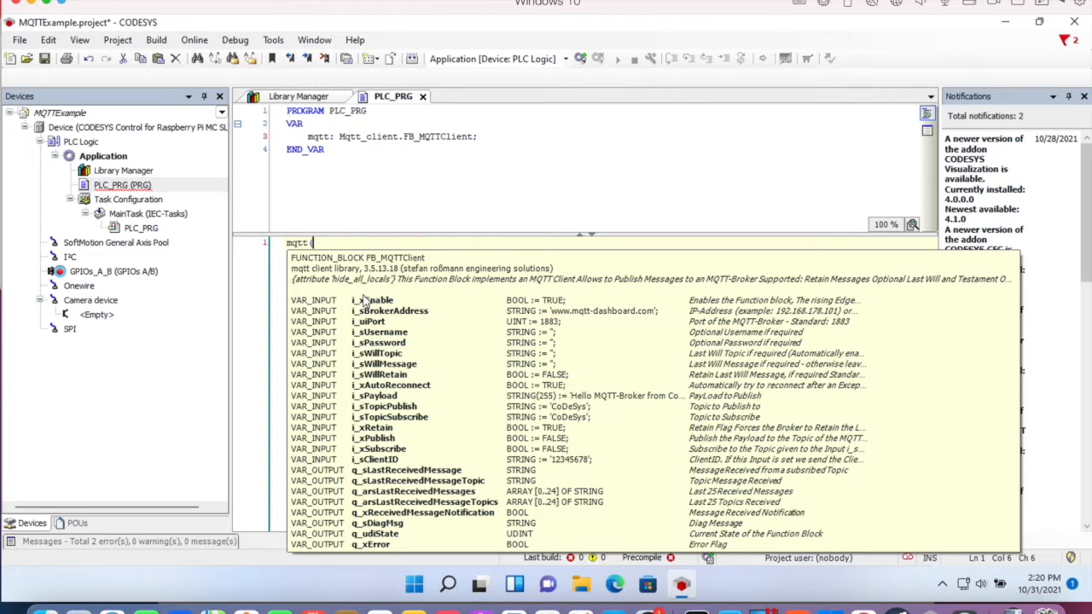
type("i")
type("_s")
type("Broker")
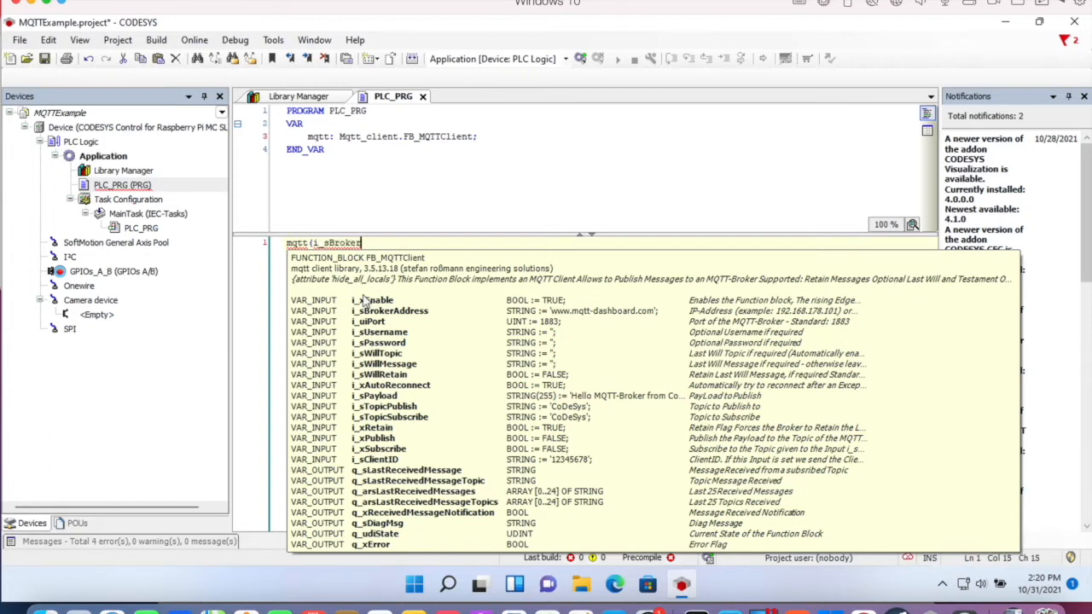
type("A")
type("ddress")
type(":=")
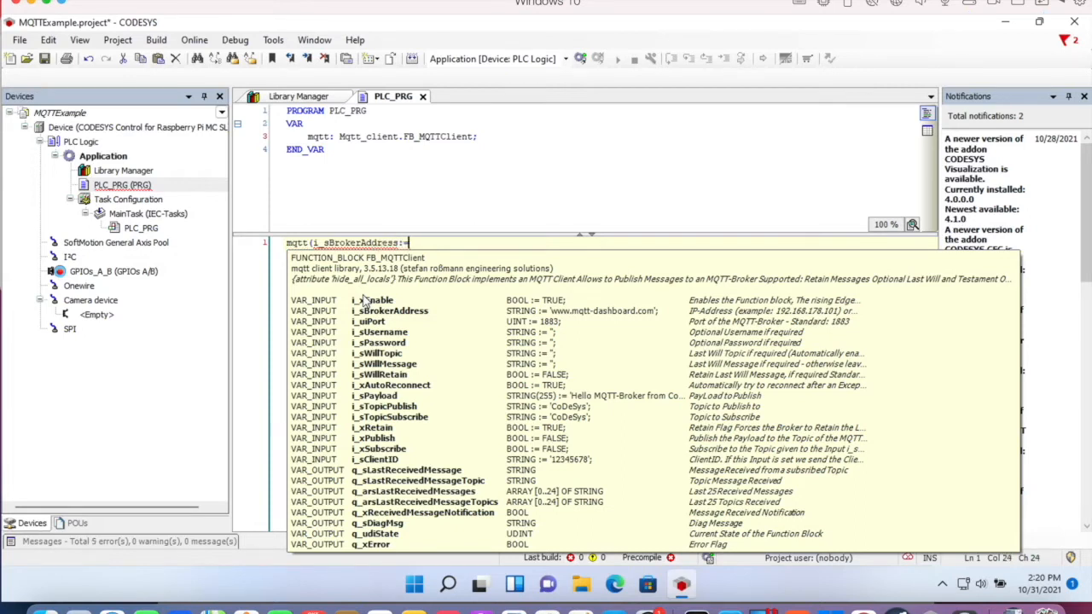
type("'")
type("'")
key("Left")
type("thingsb")
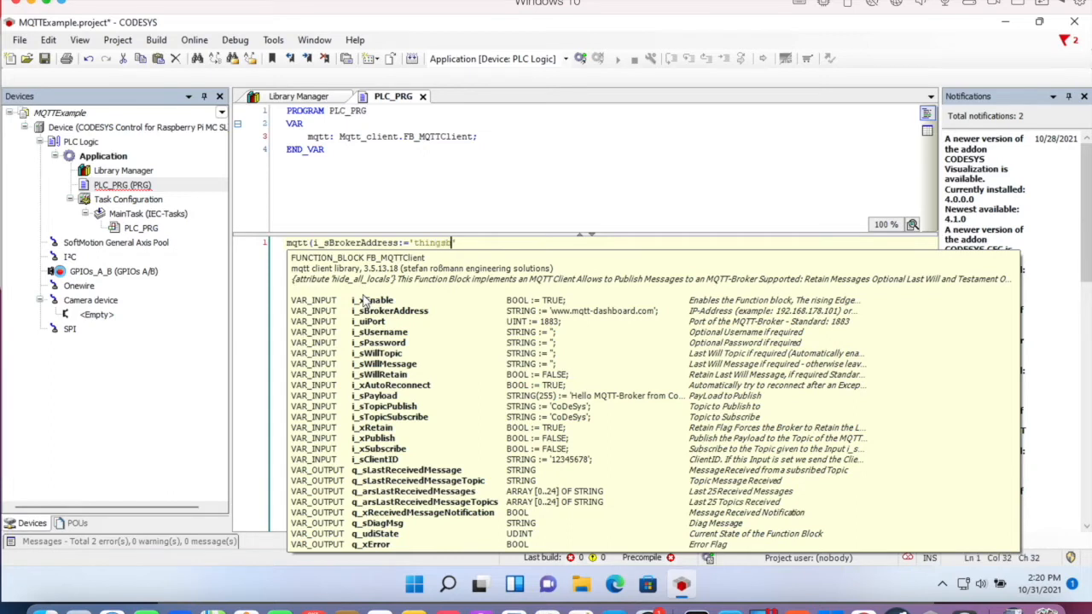
type("oard.")
type("cloud'")
type(",")
key("Return")
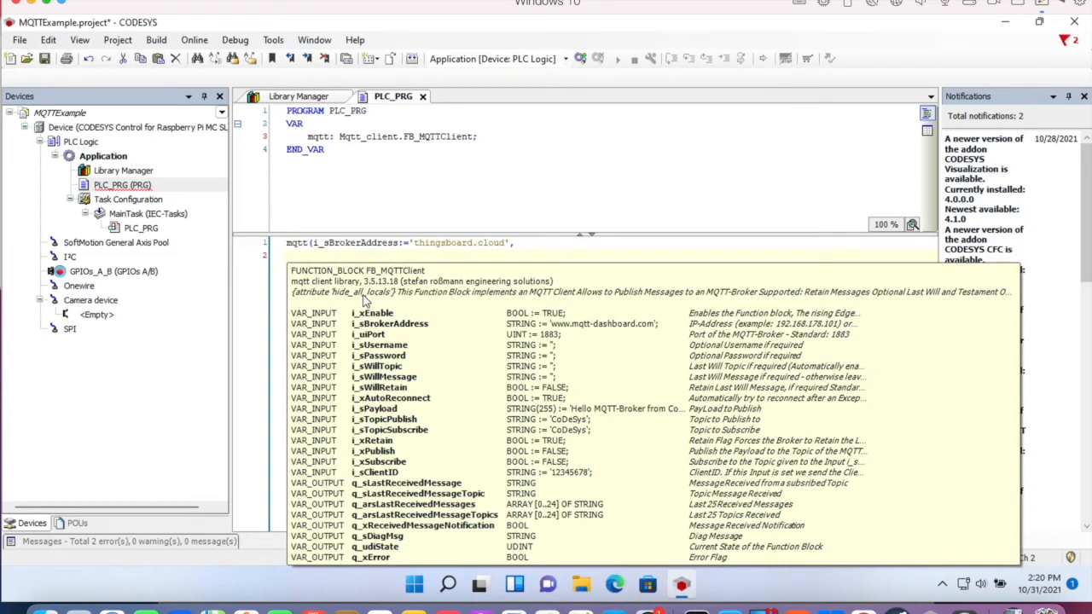
type("i")
type("_s")
type("B")
type("roke")
Add i_sTopicPublish:='v1/devices/me/telemetry' to the mqtt call.
key("BackSpace")
key("BackSpace")
key("BackSpace")
key("BackSpace")
key("BackSpace")
type("Top")
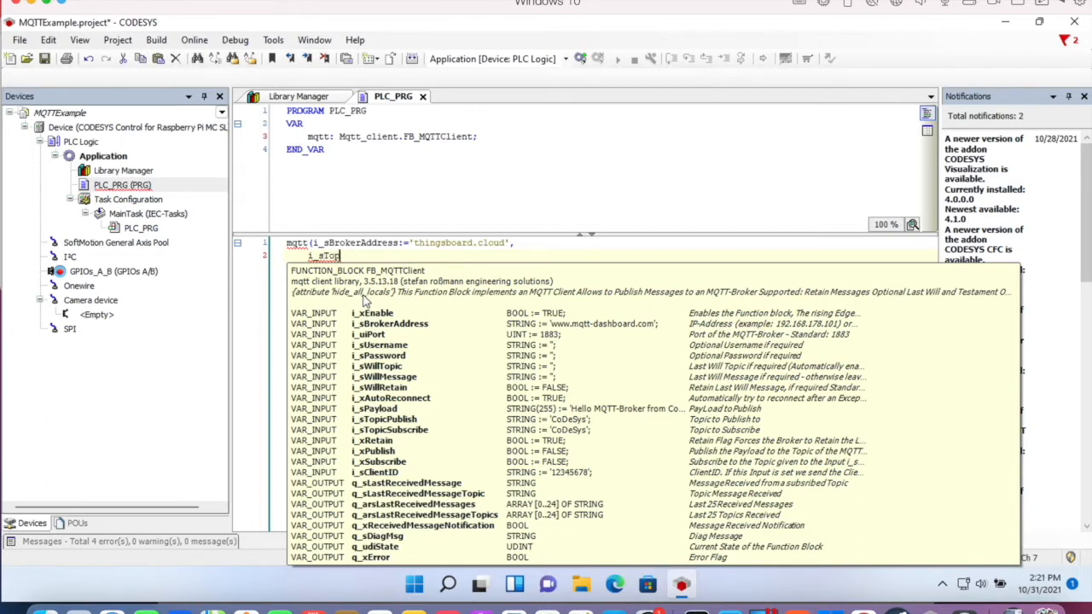
type("ic")
type("Publish")
type(":=")
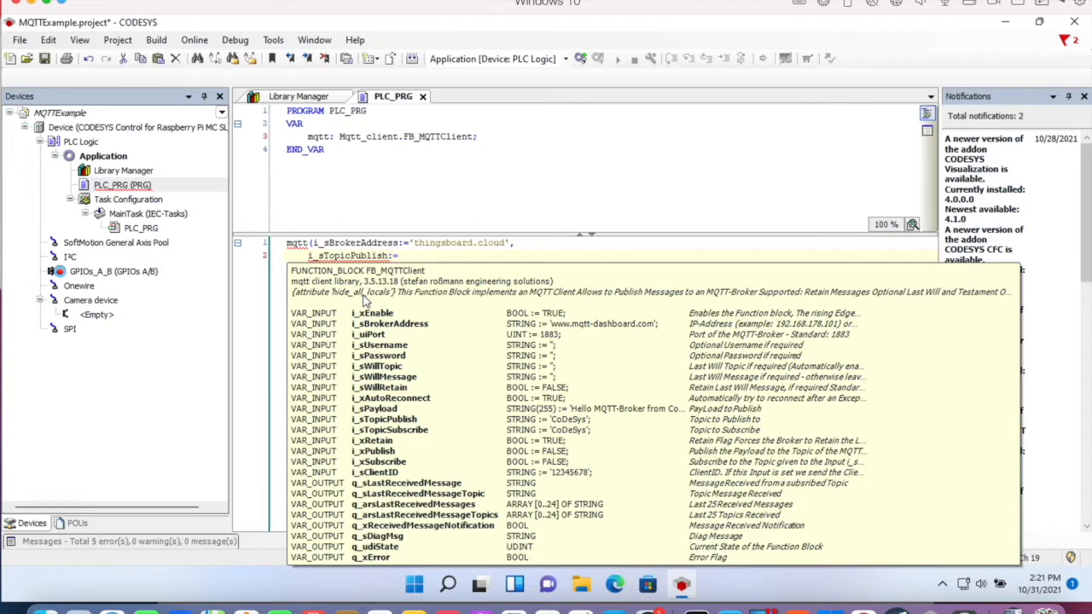
type("'")
type("'")
type("v1")
type("/")
type("device")
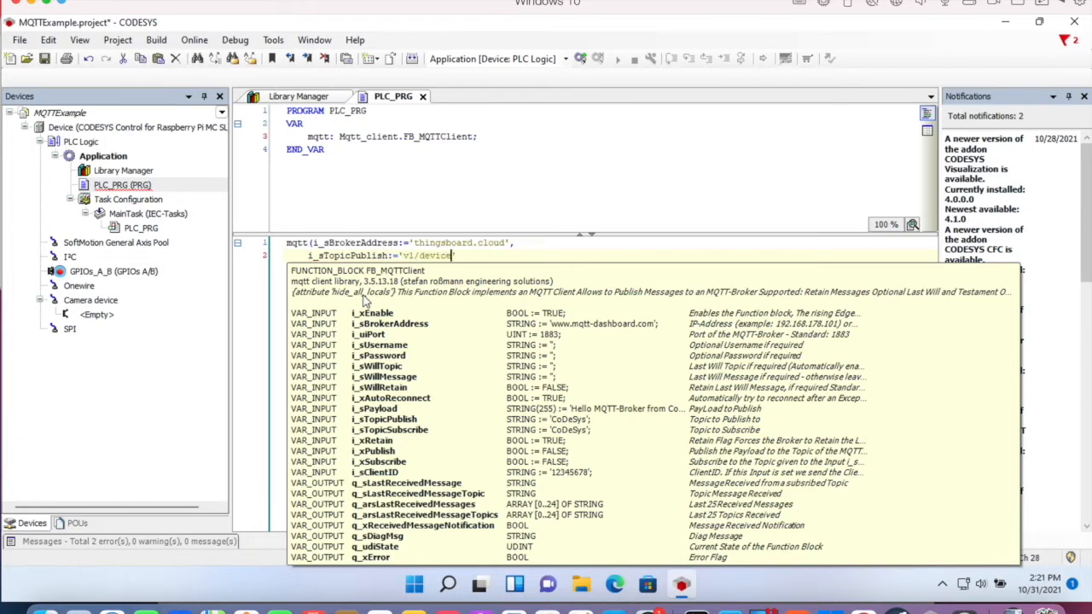
type("s/")
type("me")
type("/")
type("telem")
type("etry'")
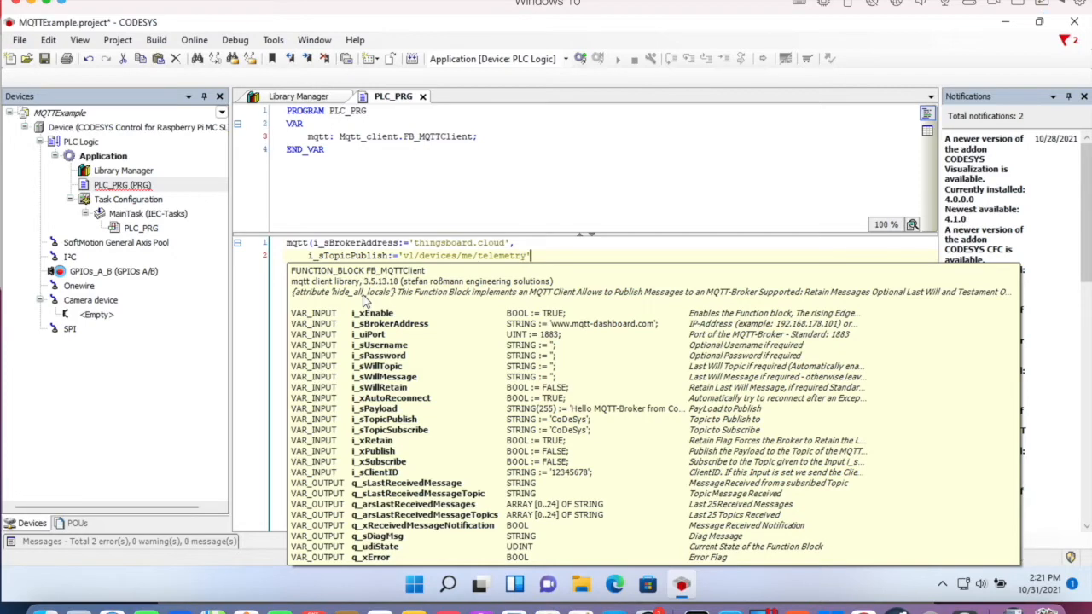
left_click(565, 253)
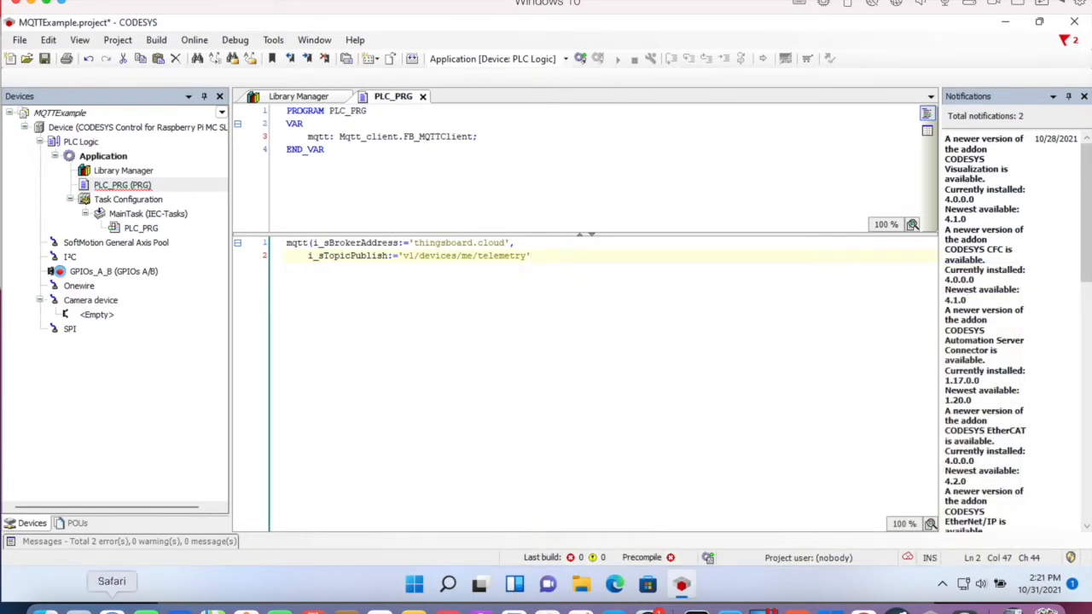
left_click(111, 609)
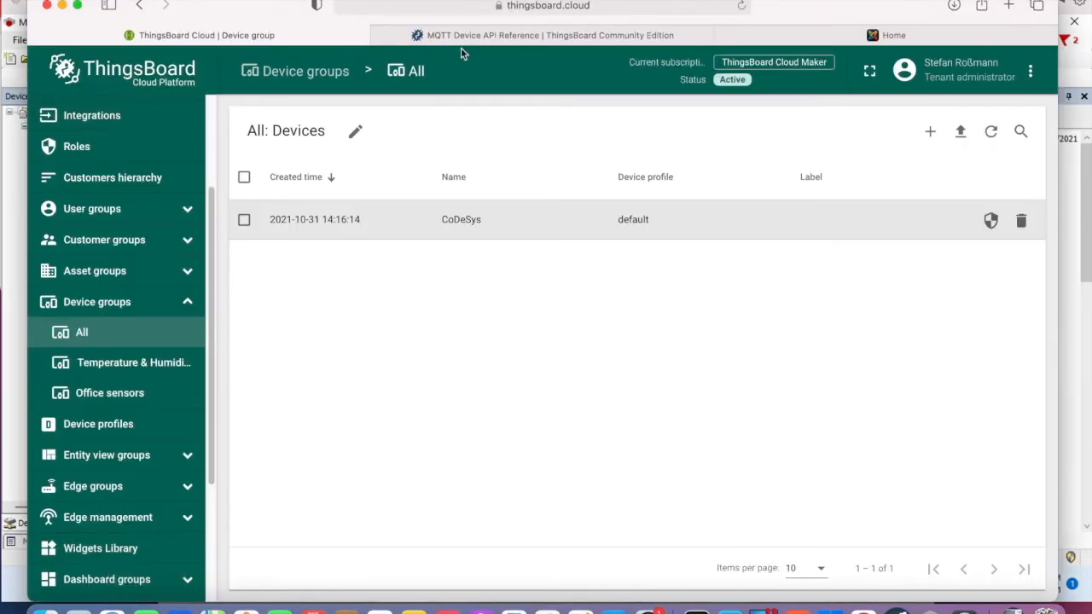
left_click(550, 35)
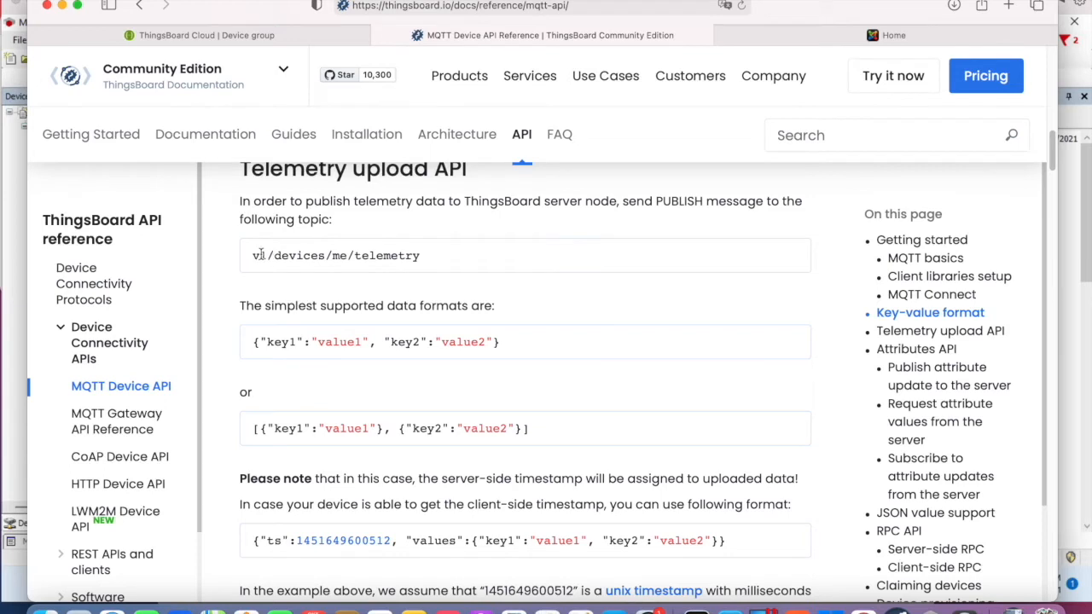
left_click_drag(252, 256, 419, 255)
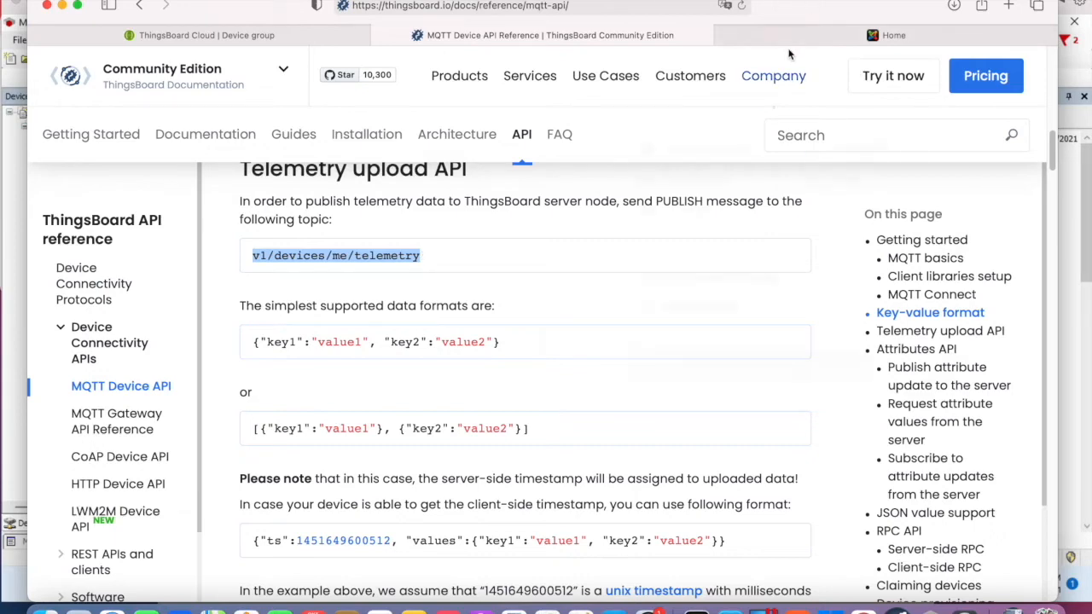
left_click(273, 36)
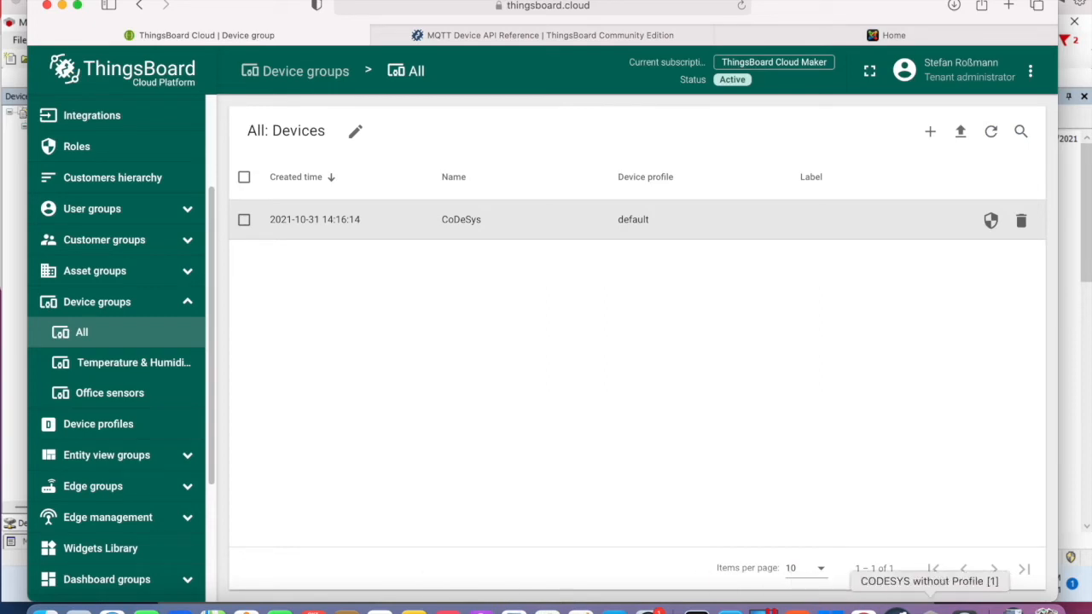
left_click(929, 607)
left_click(576, 256)
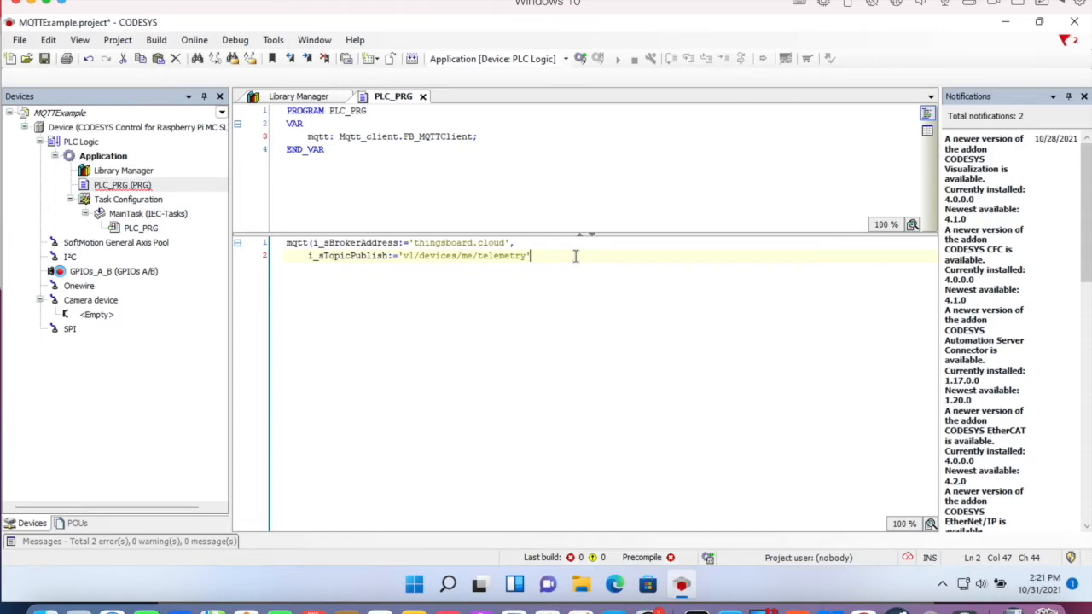
type(",")
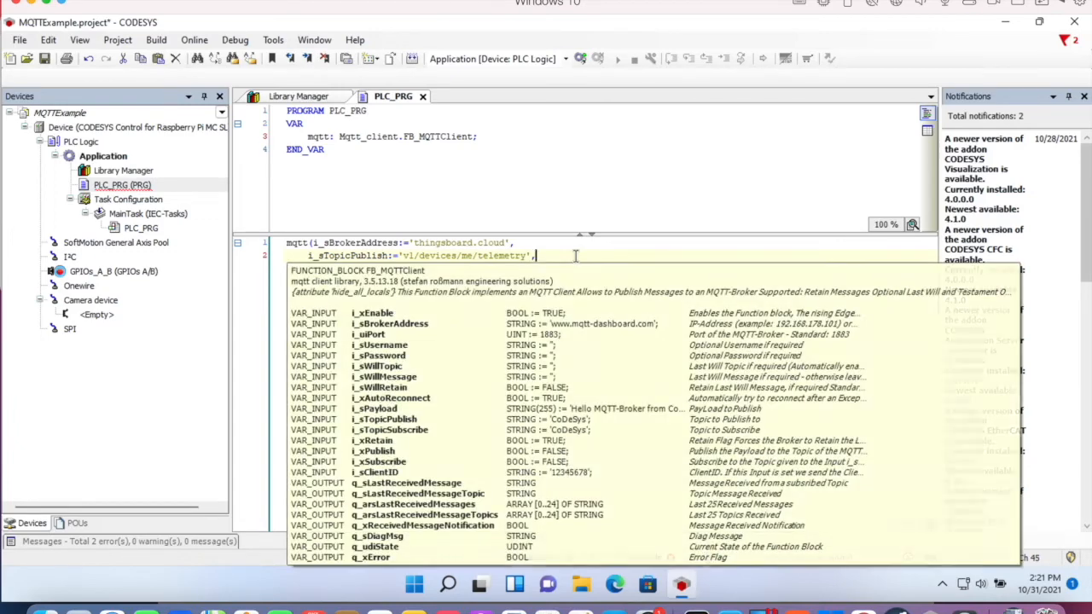
Add an i_sUsername:='' parameter on a new line of the mqtt call.
key("Return")
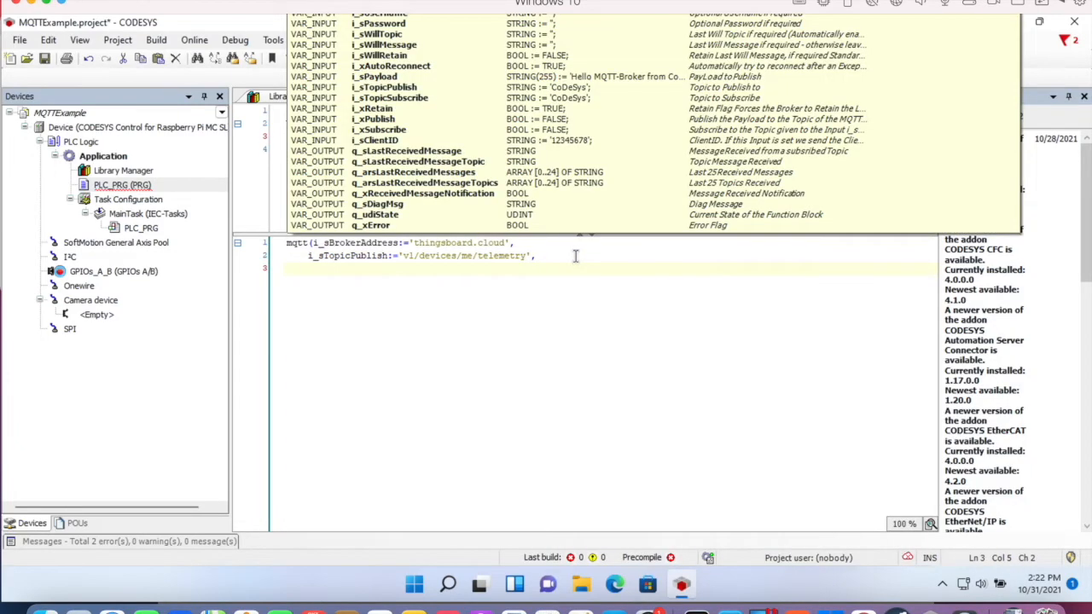
type("i")
type("_")
type("sUser")
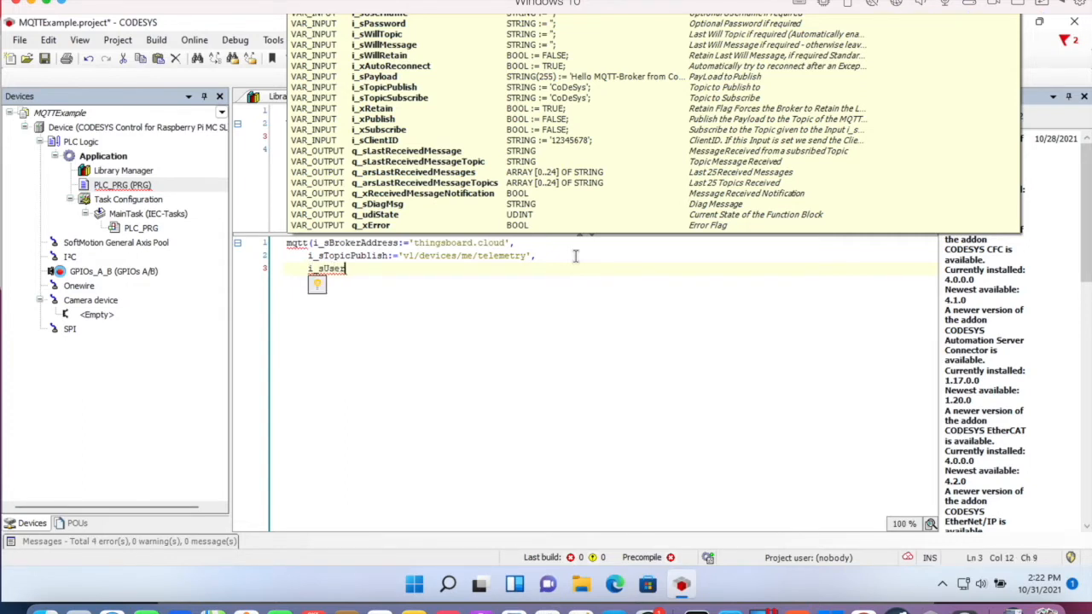
type("name")
type(":='")
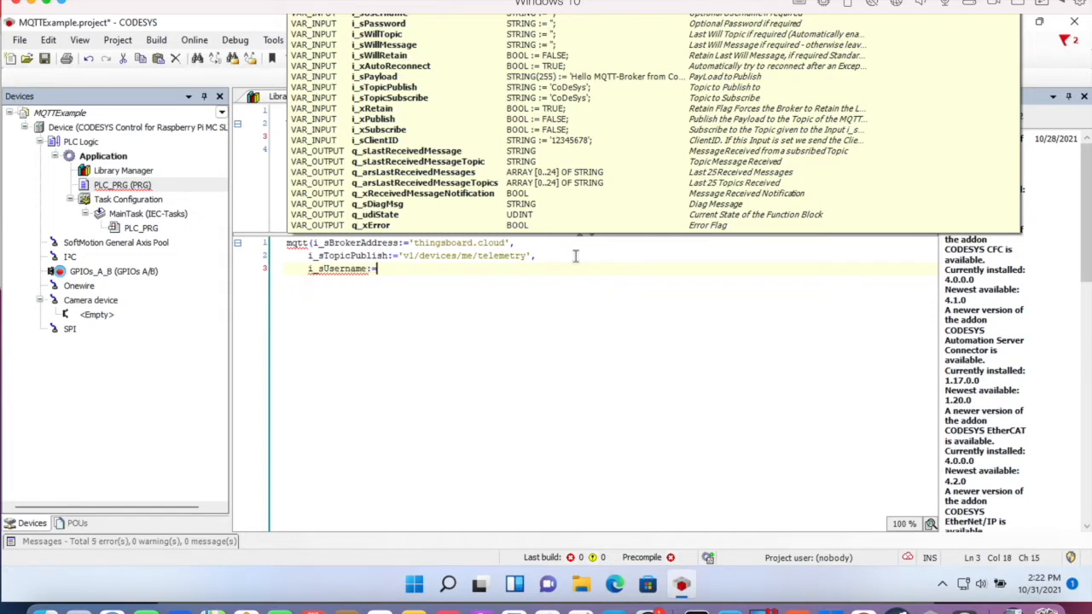
type("'")
Copy the CoDeSys device's access token in ThingsBoard and return to CODESYS.
left_click(111, 607)
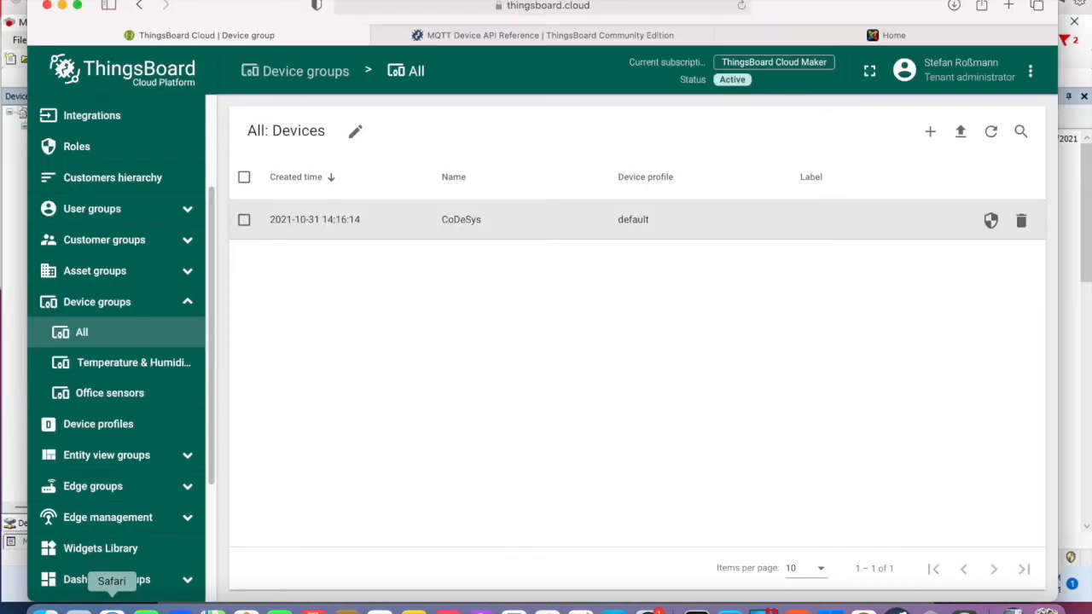
left_click(646, 232)
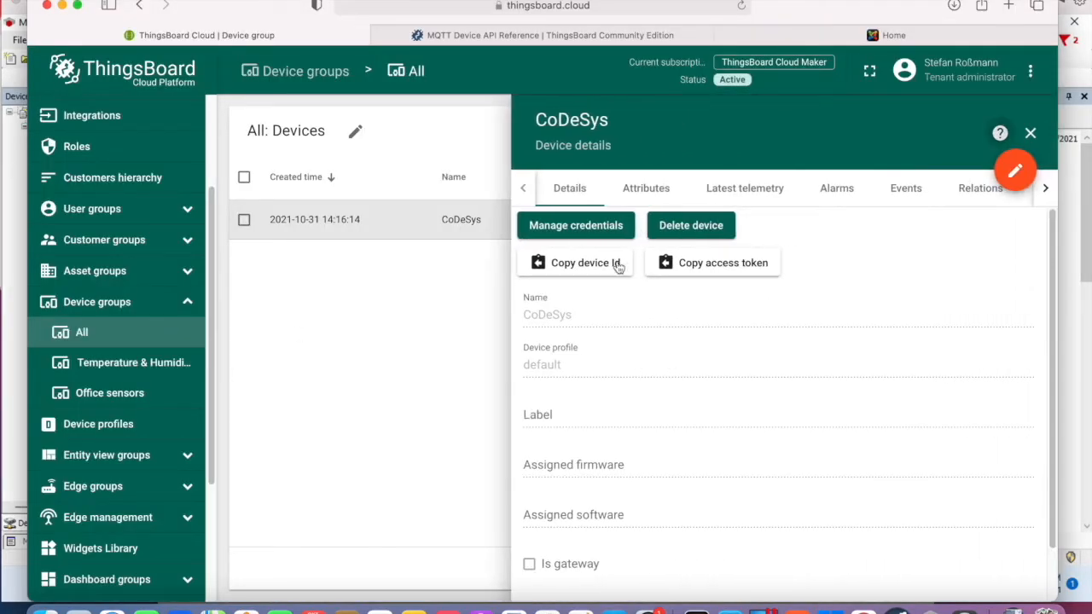
left_click(717, 267)
left_click(930, 607)
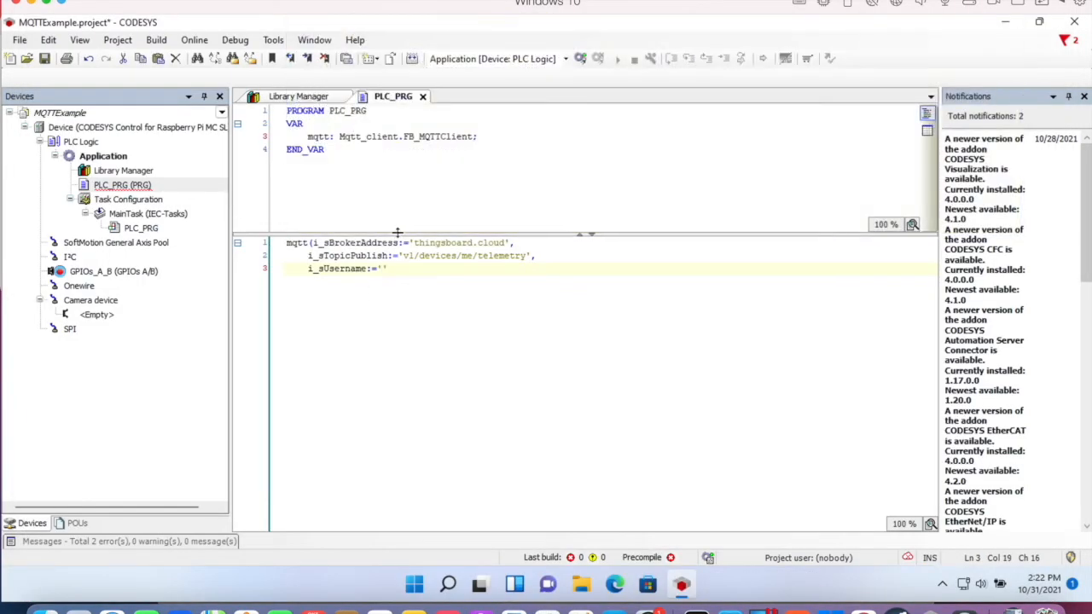
Paste the device access token as the mqtt username and start the i_sPayload:= parameter line.
key("ctrl+v")
left_click(514, 267)
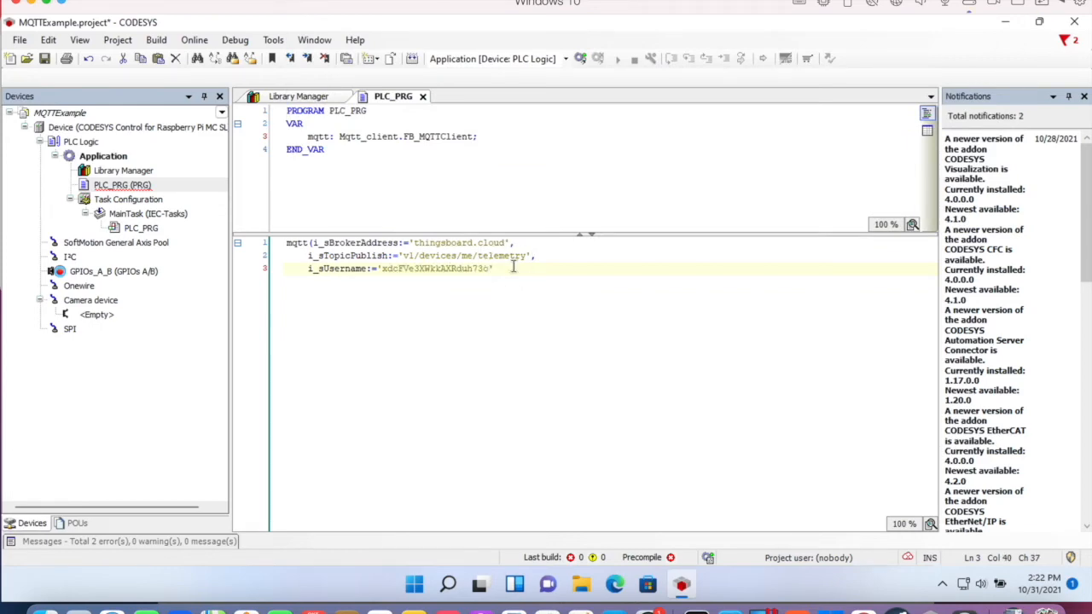
type(",")
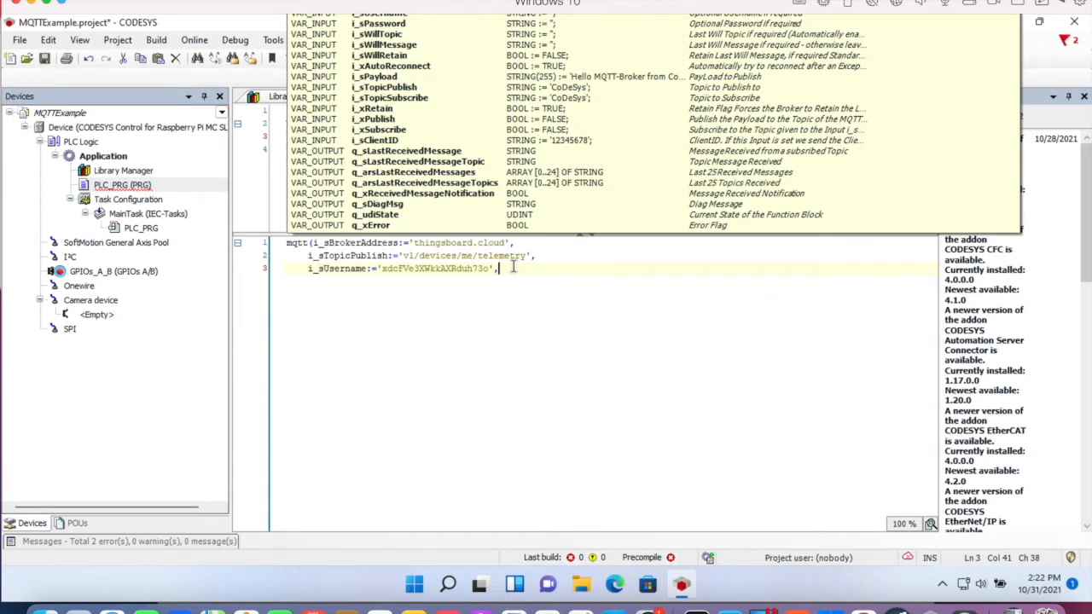
key("Return")
type("i_s")
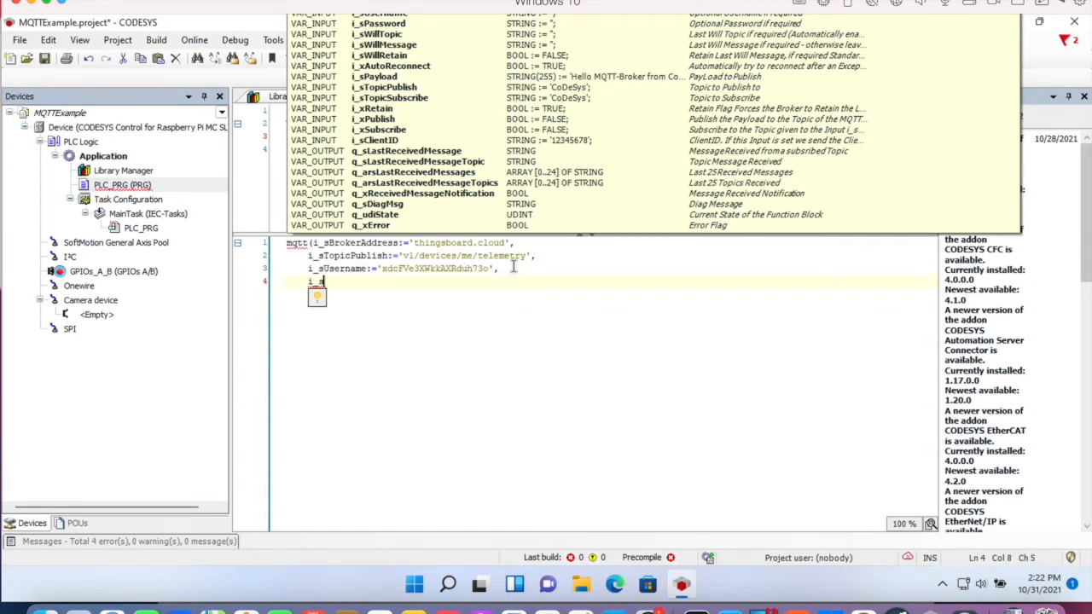
type("Pay")
type("load")
type(":=")
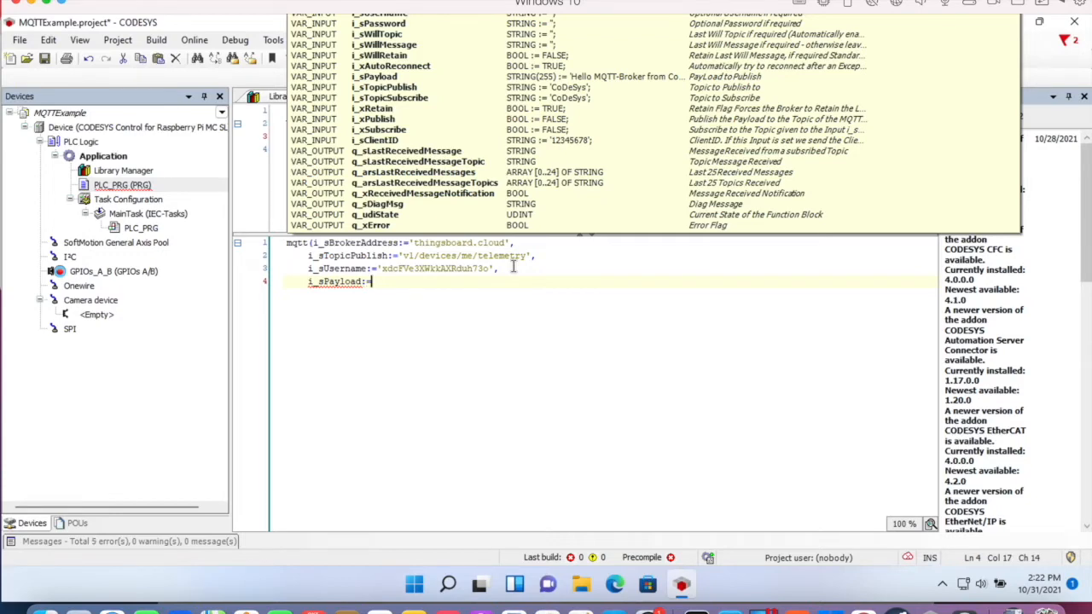
left_click(287, 244)
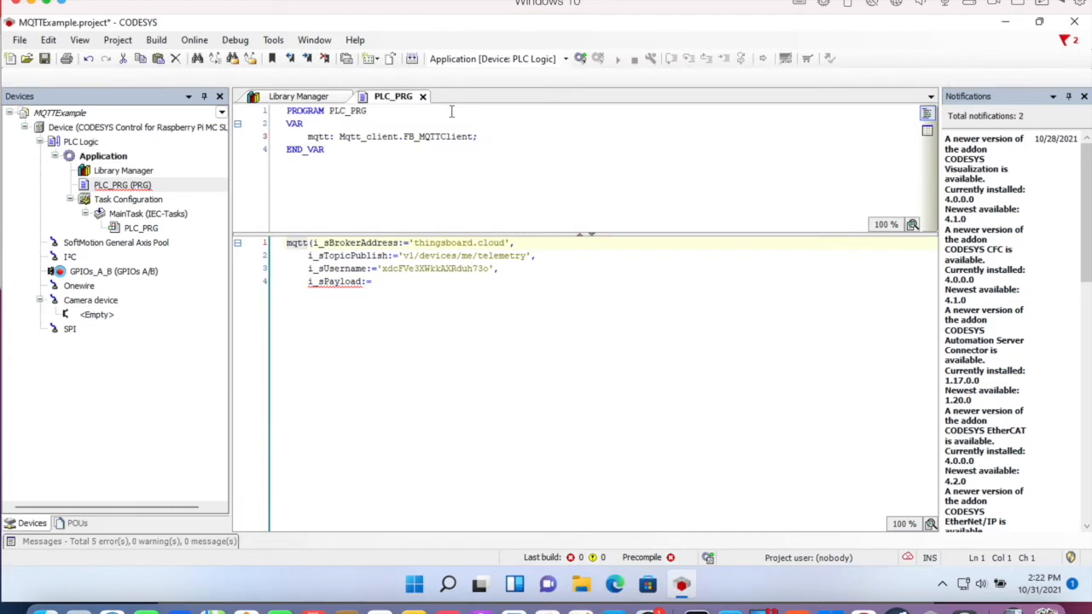
Insert Mqtt_client.FC_AddKeyValueToJSON('Temperature','23.5'); as a new first line above the mqtt call.
key("Return")
key("Return")
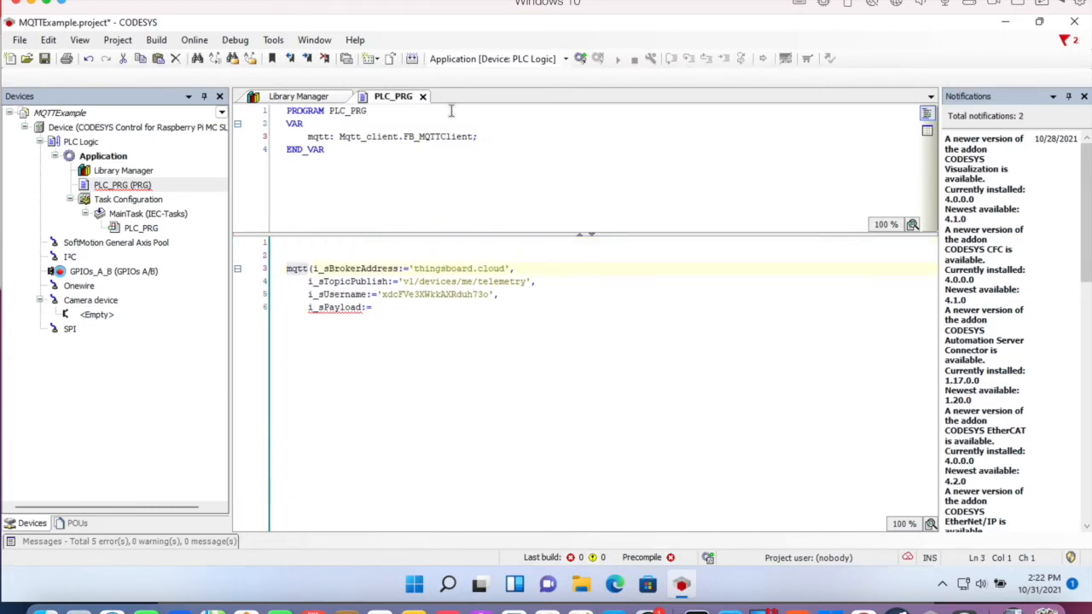
key("Up")
key("Up")
type("M")
type("qtt")
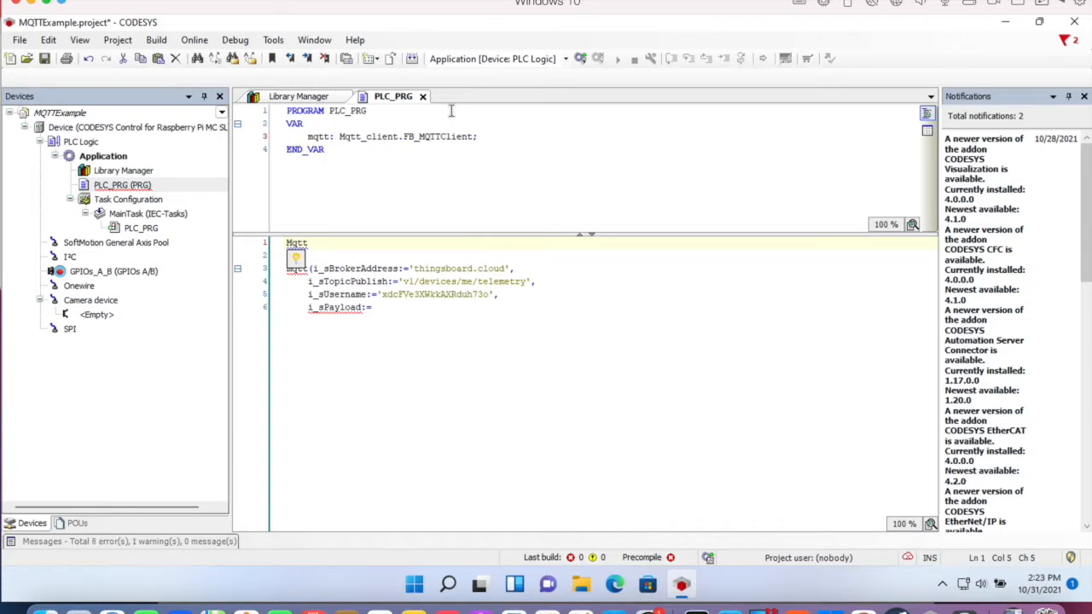
type("_c")
type("lient.")
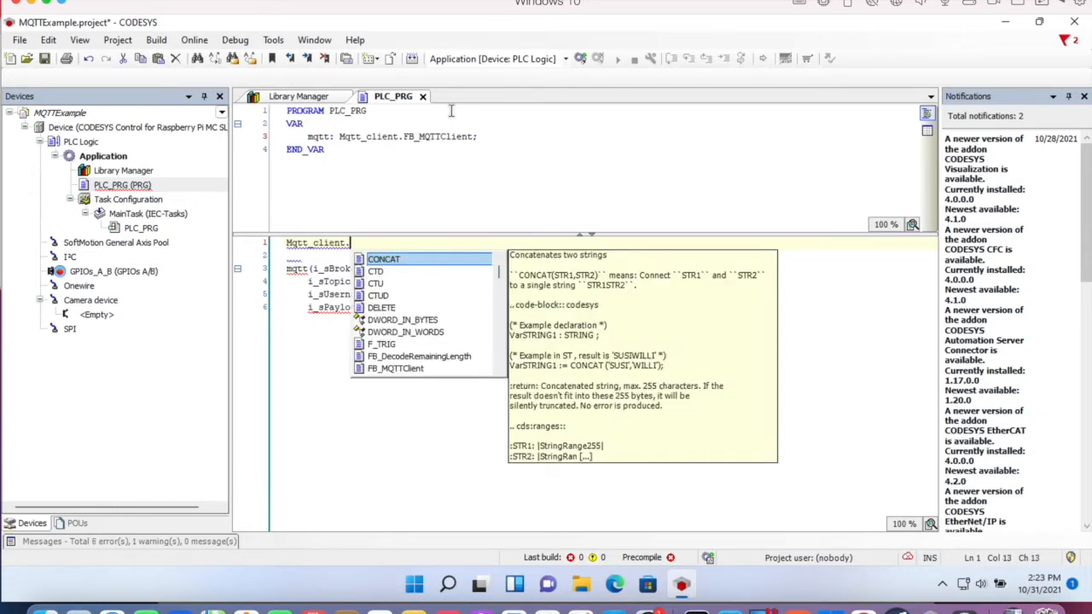
type("FC")
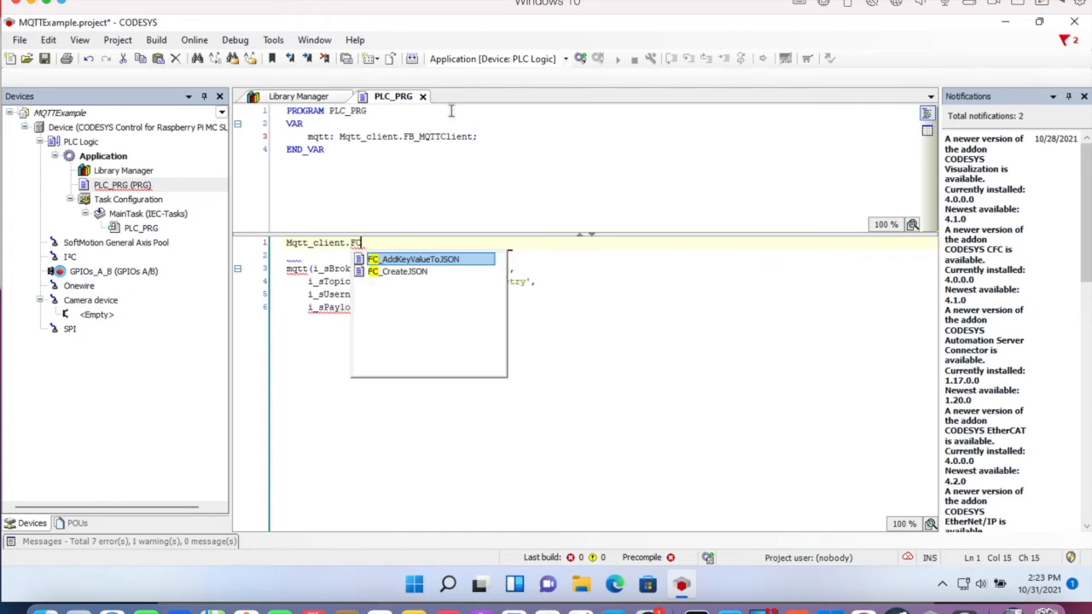
key("Return")
type("(")
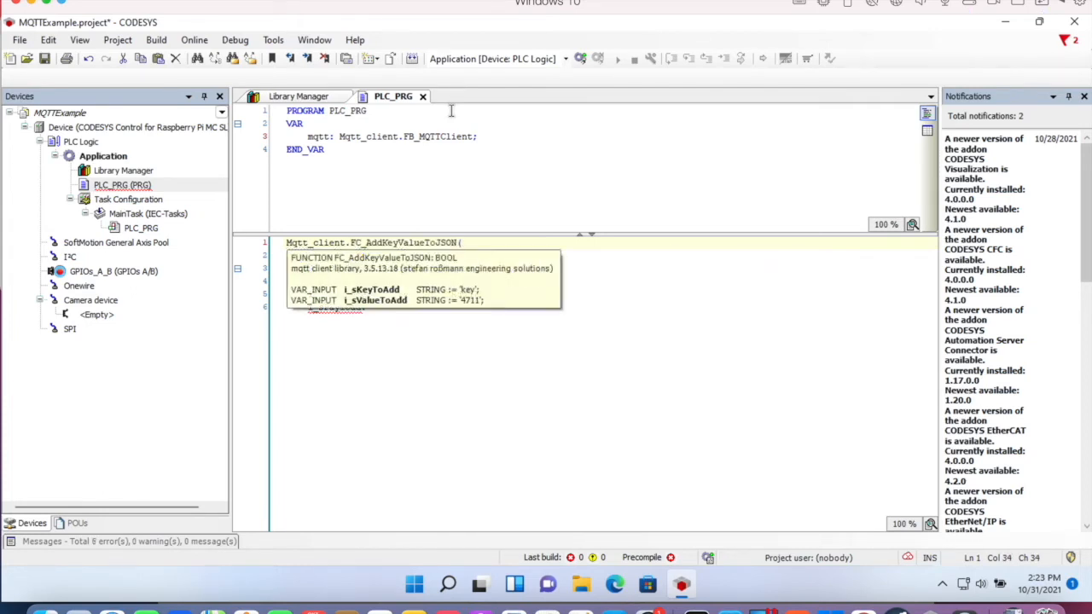
type(")")
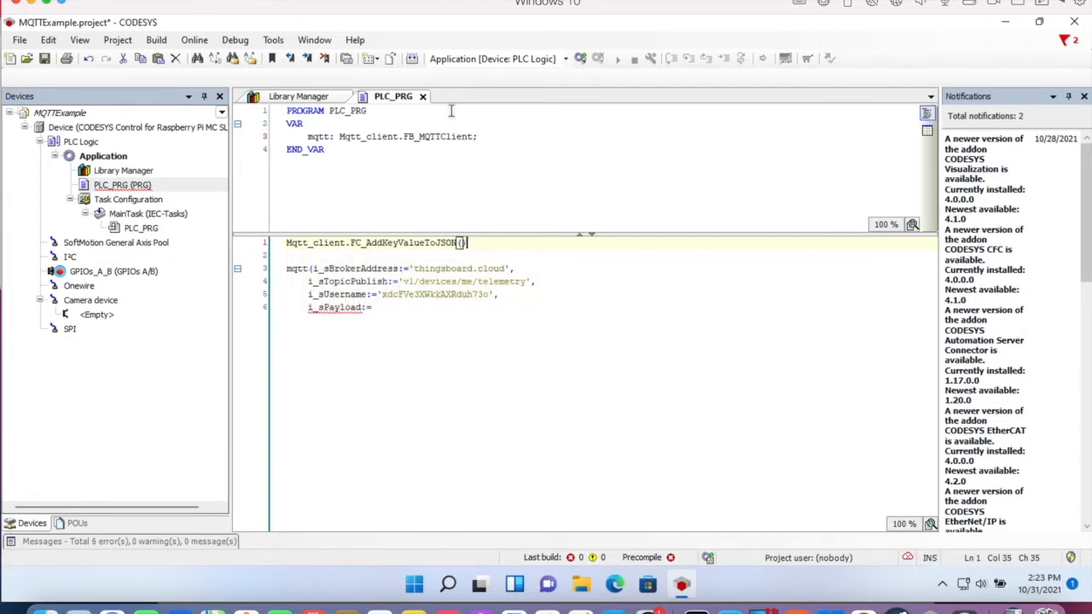
key("BackSpace")
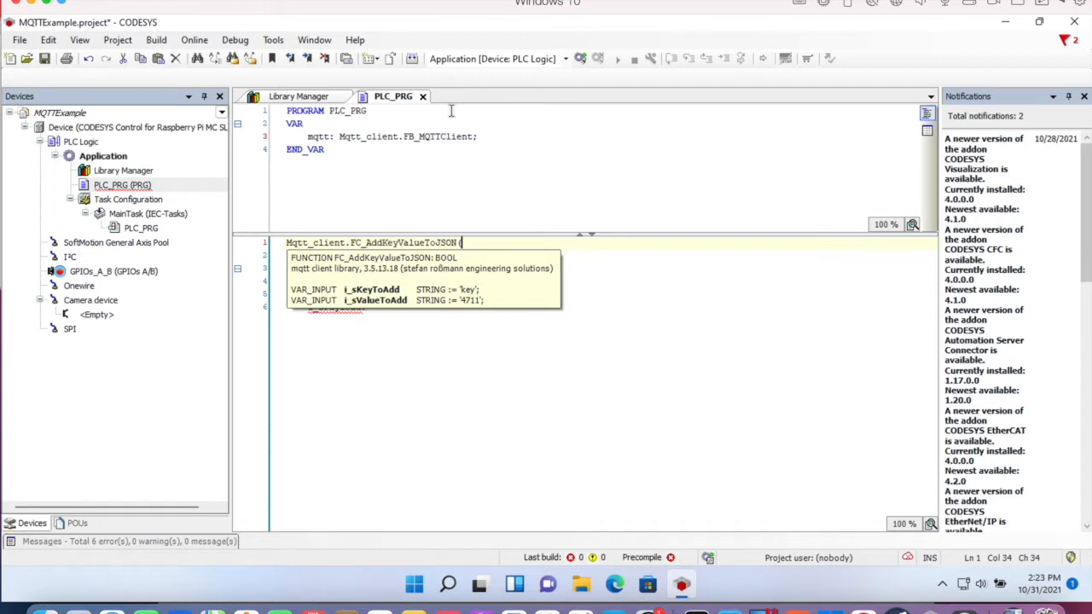
type("'")
type("Temp")
type("erature")
type("'")
type(",")
type("'")
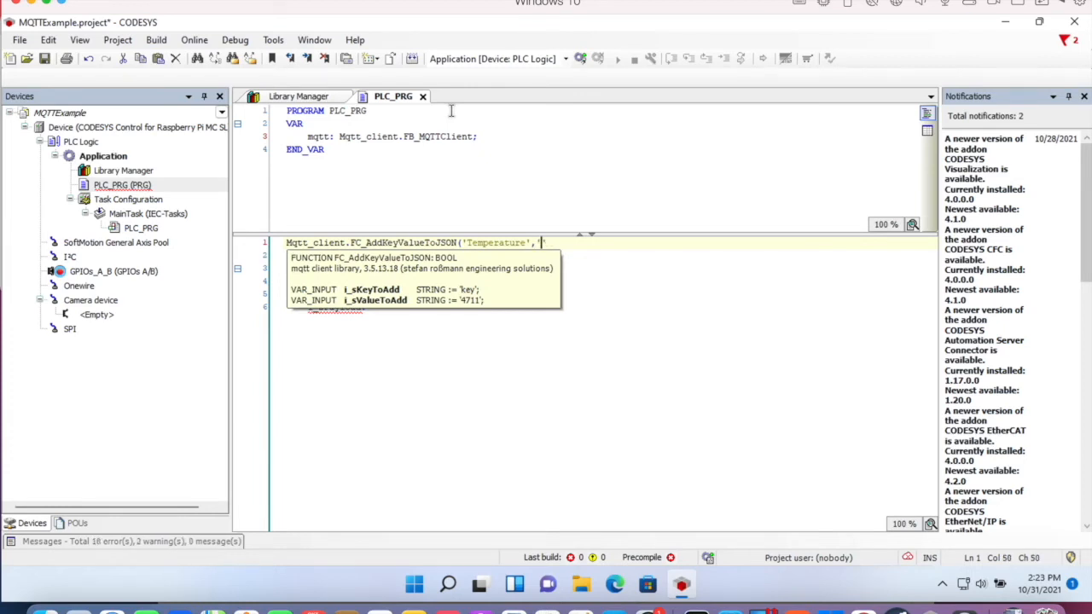
type("23")
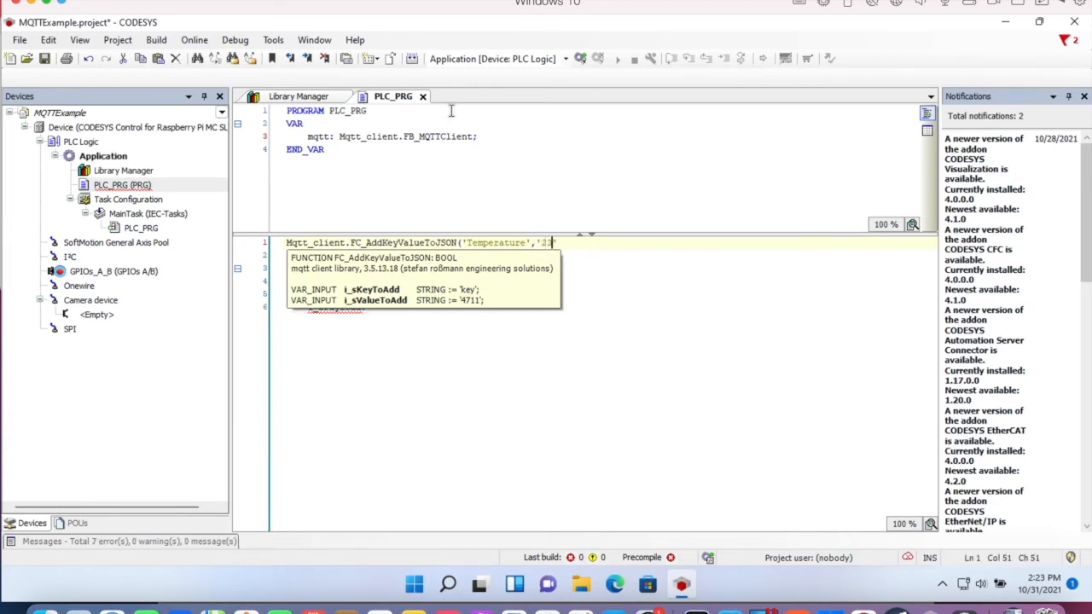
type(".5'")
type(")")
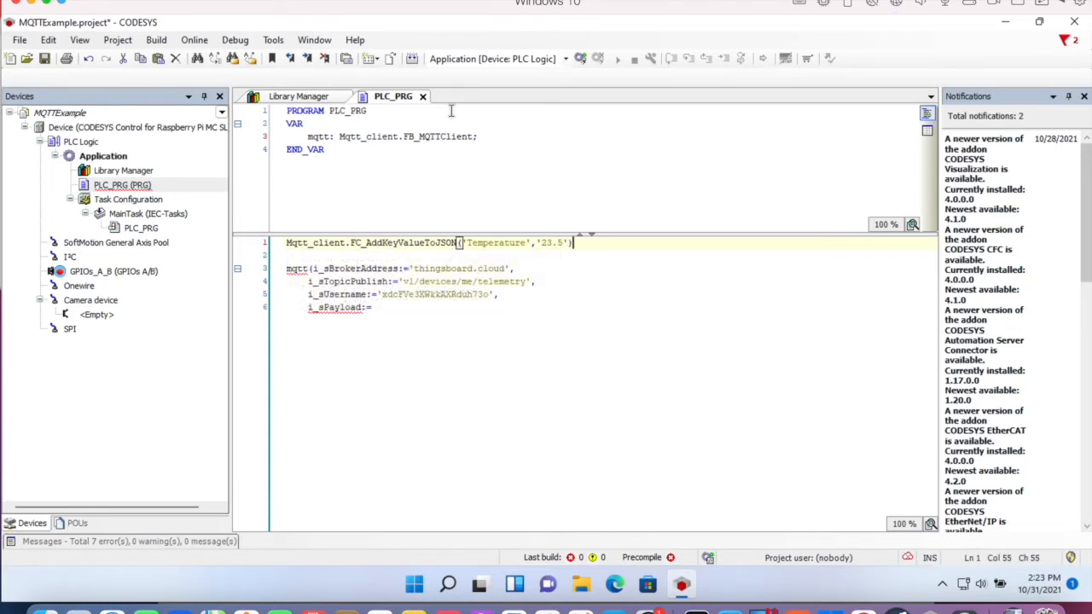
type(";")
Duplicate the Temperature call as a second line adding Humidity '51.3' to the JSON.
key("Return")
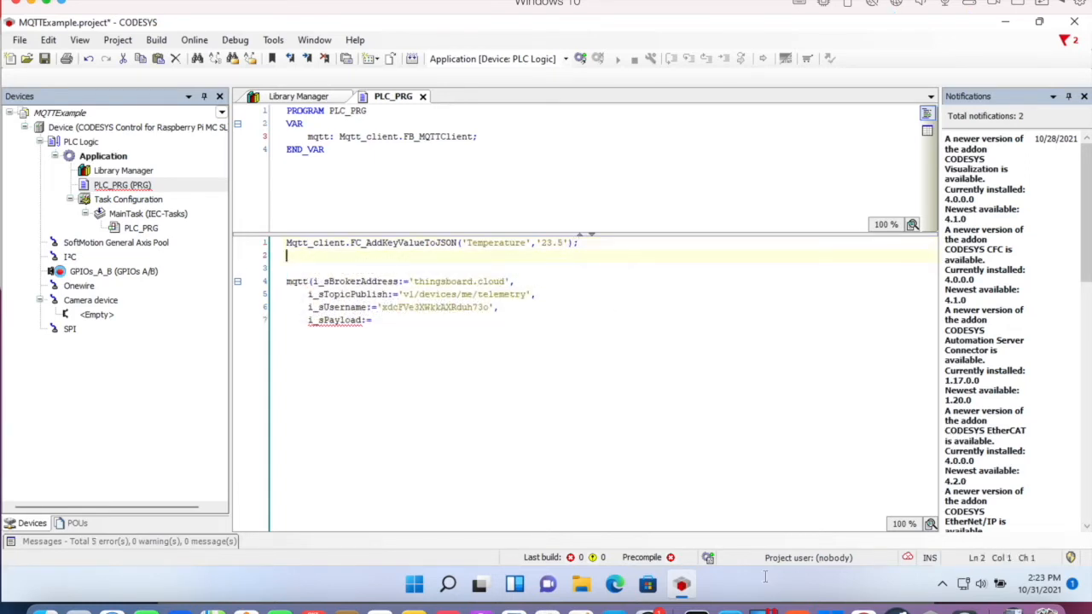
left_click_drag(594, 241, 284, 246)
key("ctrl+c")
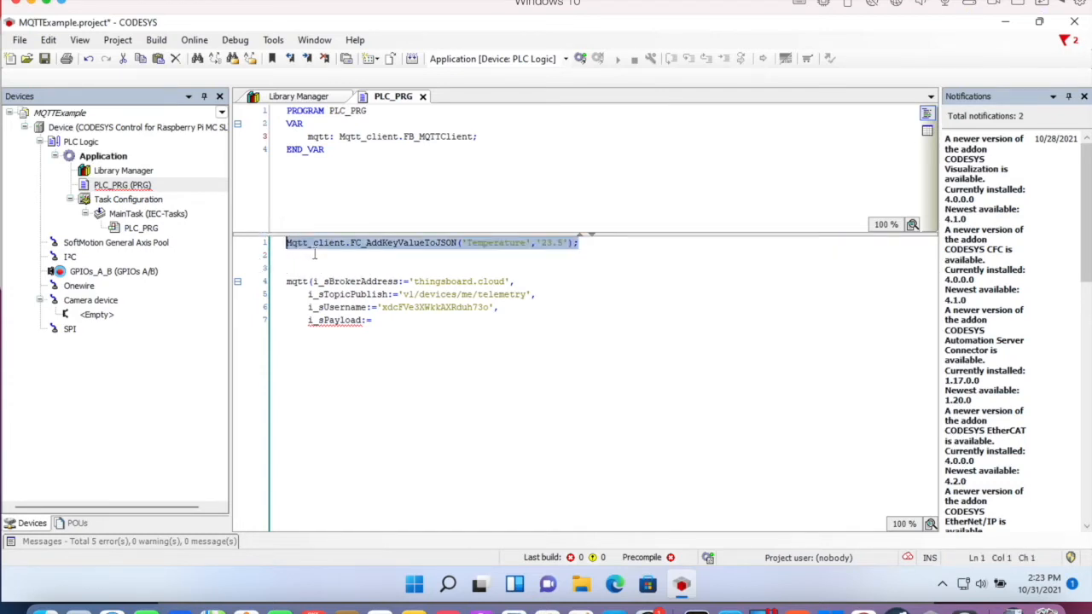
left_click(290, 255)
key("ctrl+v")
double_click(482, 256)
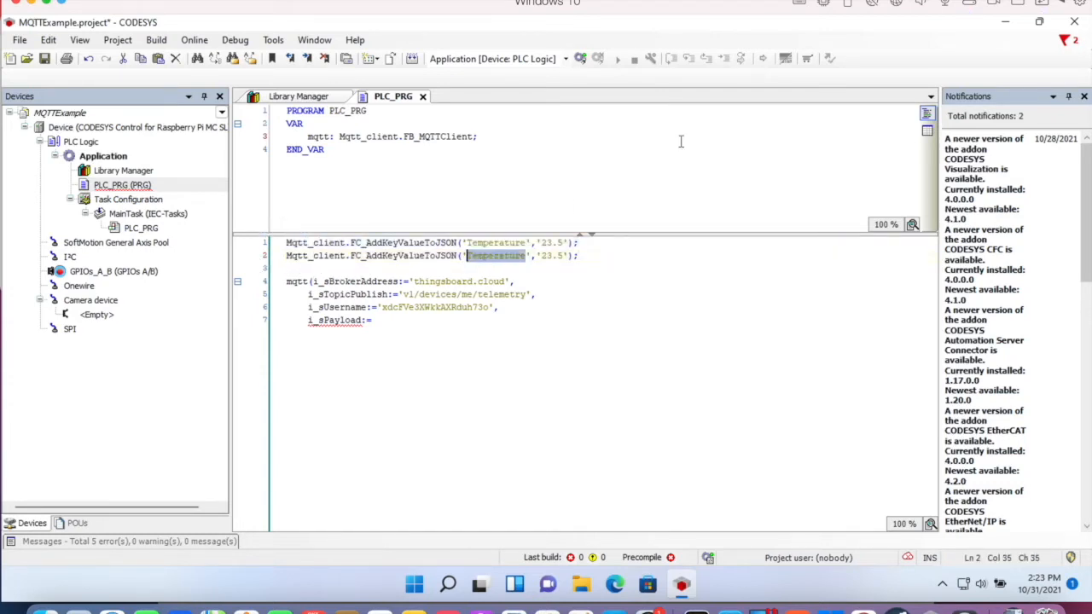
type("Humidit")
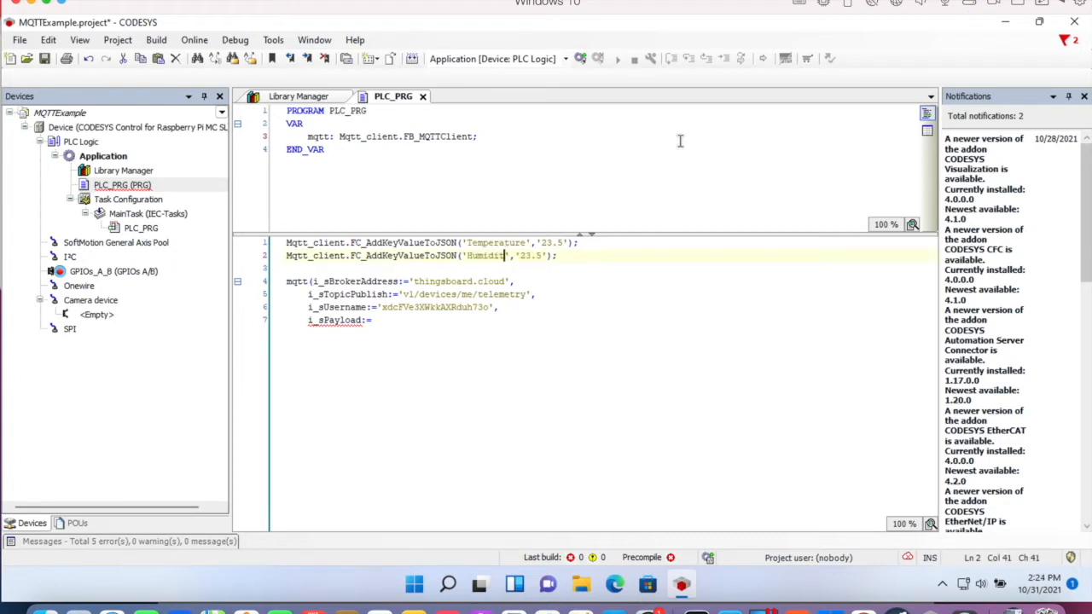
type("y")
double_click(531, 256)
type("5")
type("1.3")
left_click(398, 322)
type("Mqtt")
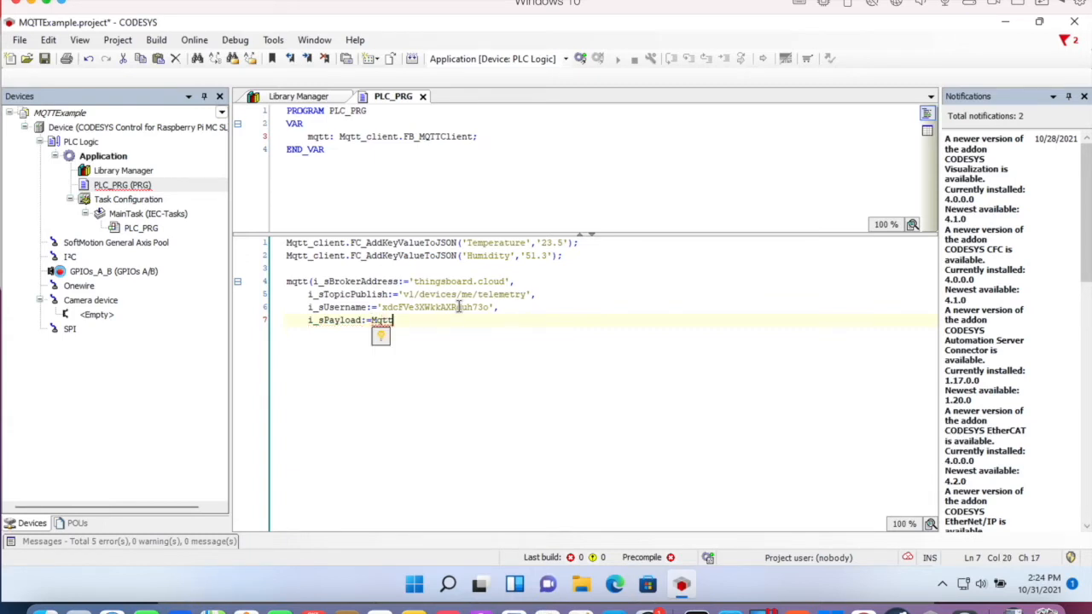
type("_clie")
type("nt.")
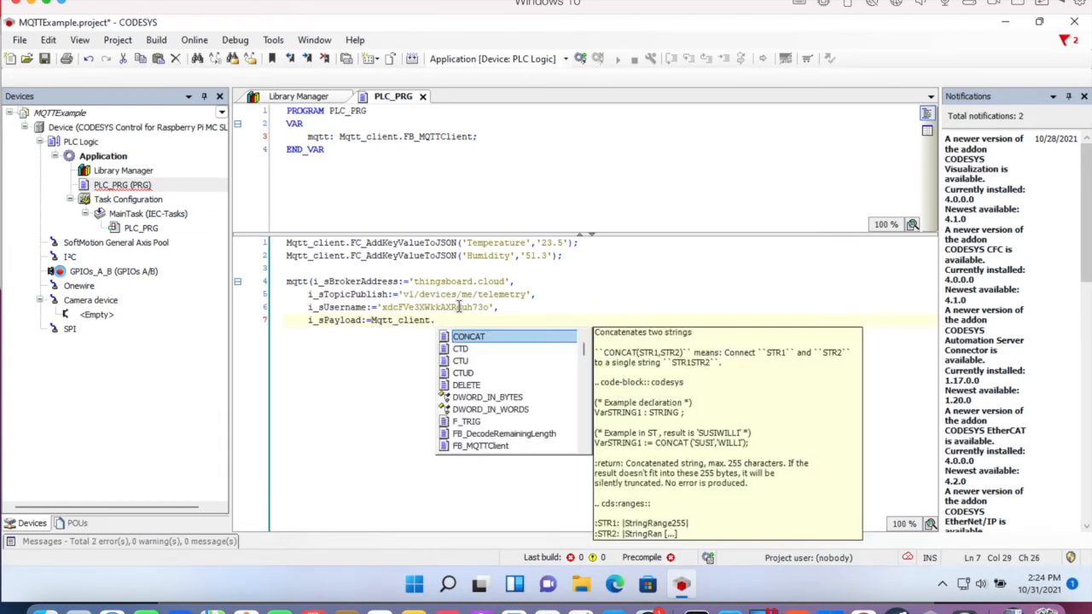
type("F")
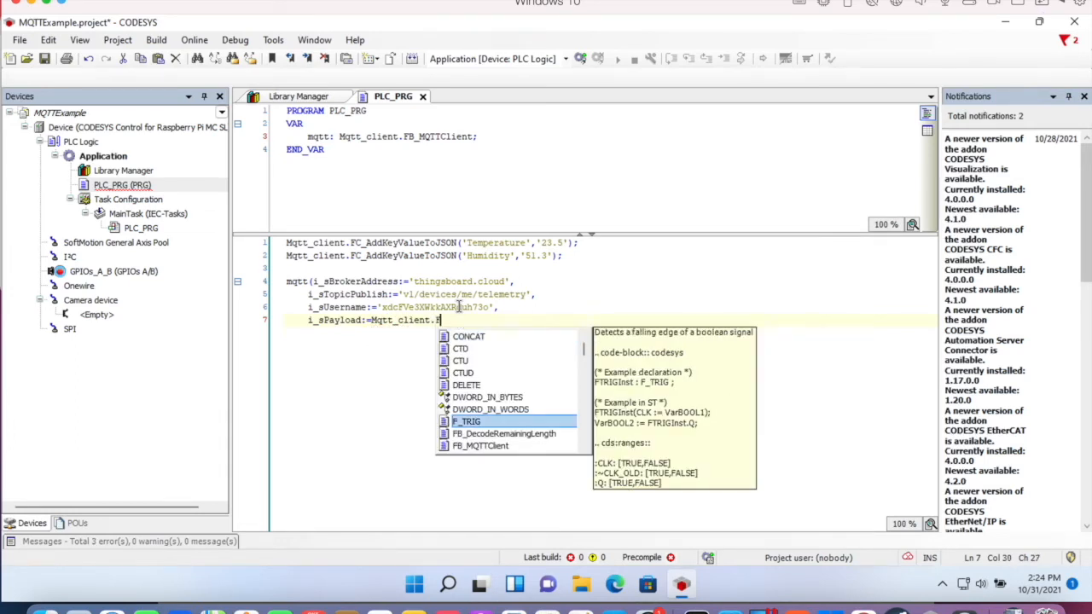
type("C_")
Set i_sPayload to Mqtt_client.FC_CreateJSON() and start an i_xPublish:= parameter in the mqtt call.
key("Down")
key("Return")
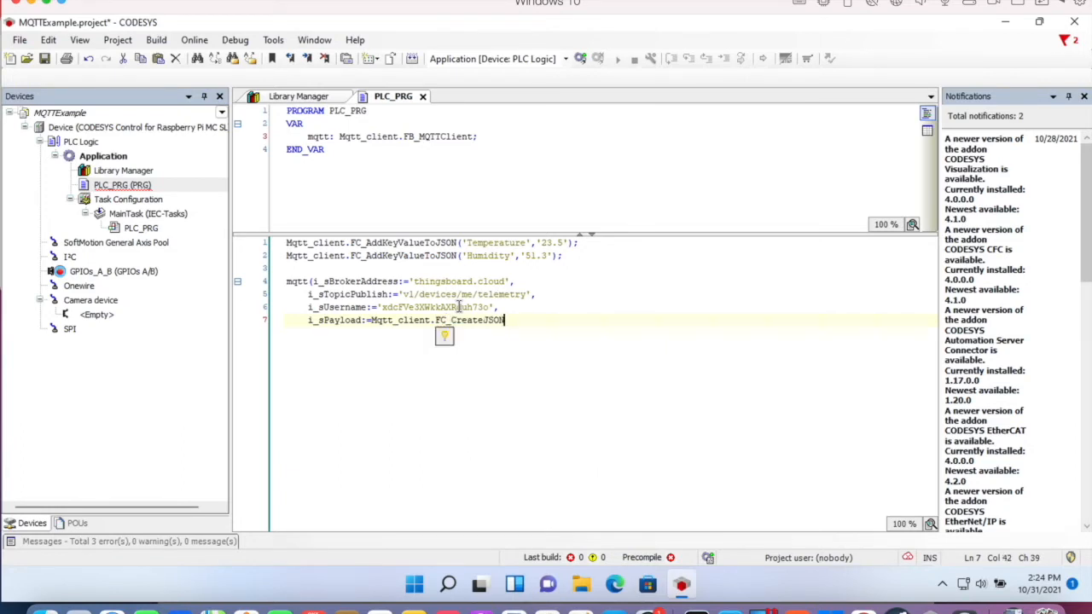
type("(")
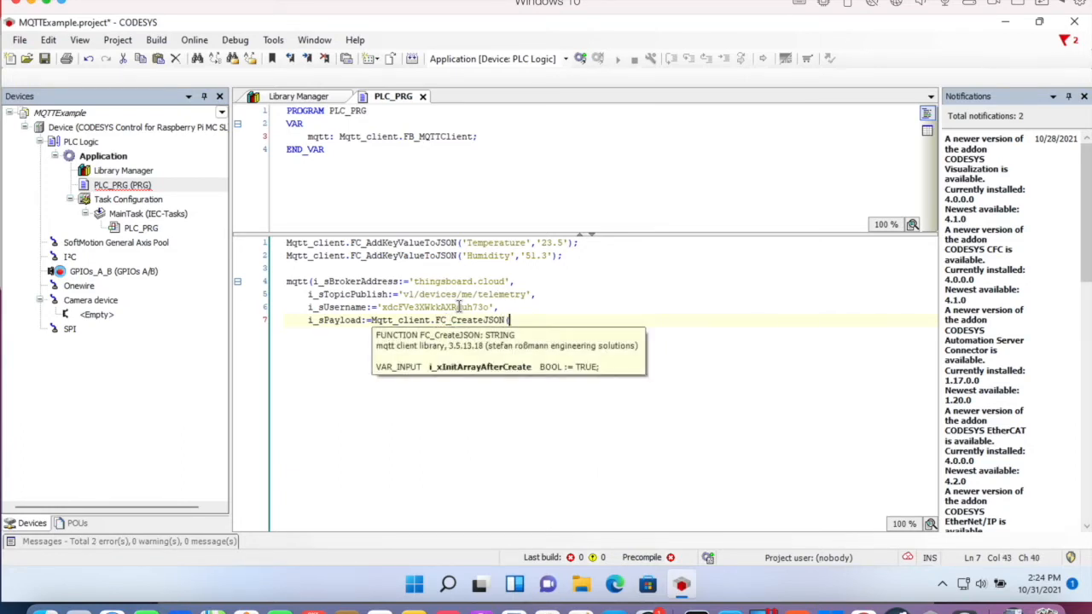
type(")")
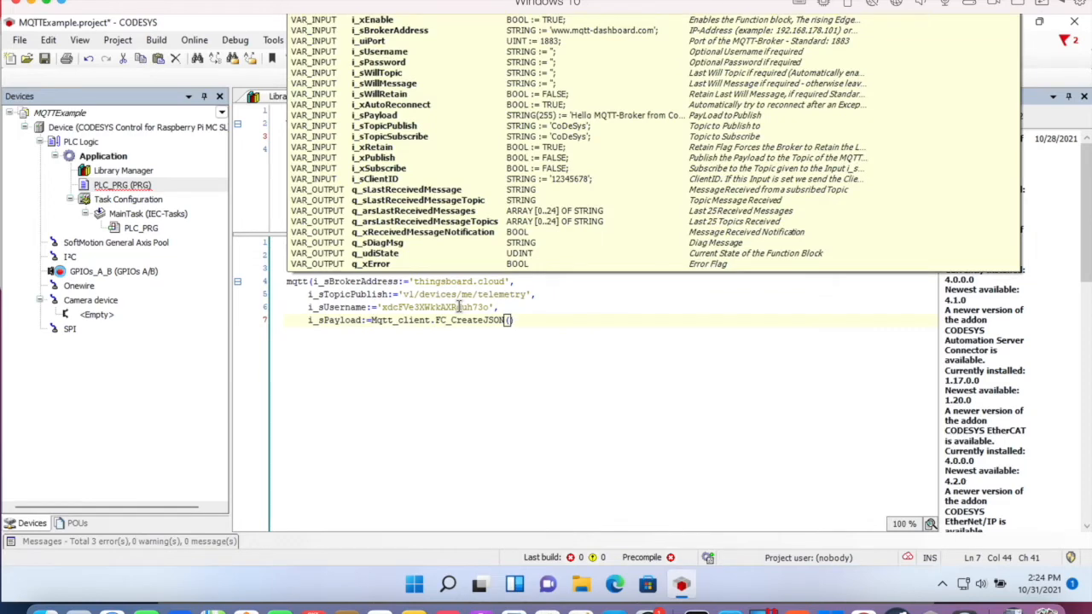
type(";")
key("BackSpace")
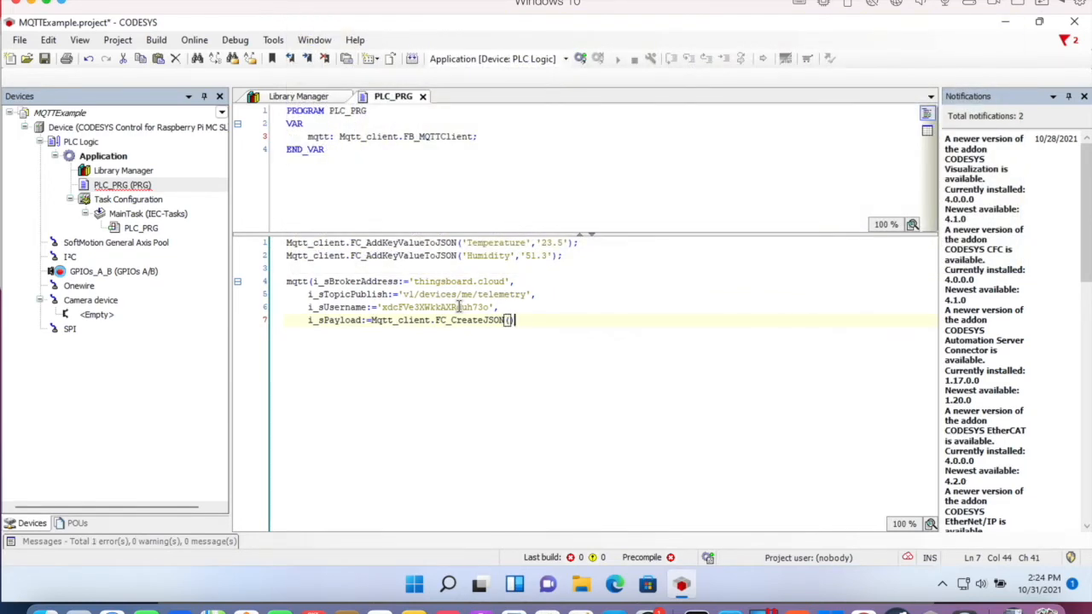
type(",")
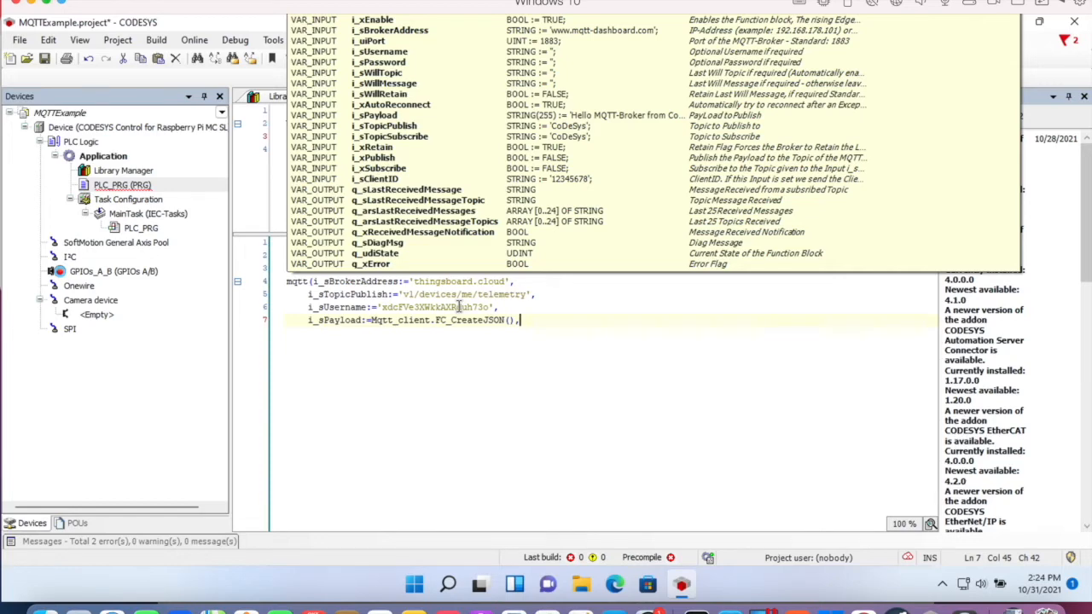
key("Return")
type("i")
type("_")
type("x")
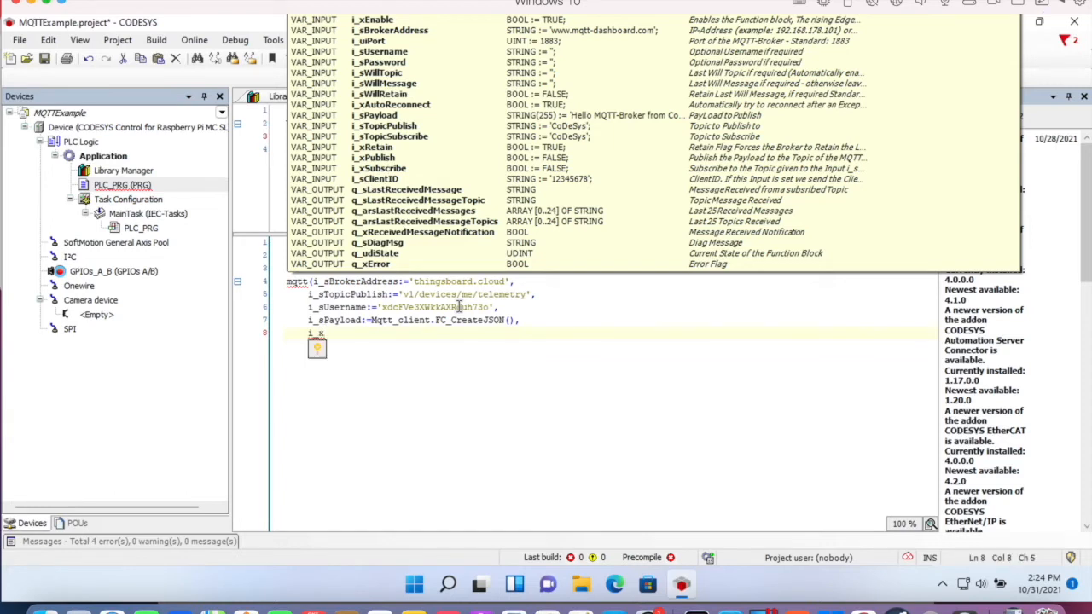
type("Publis")
type("h")
type(":=")
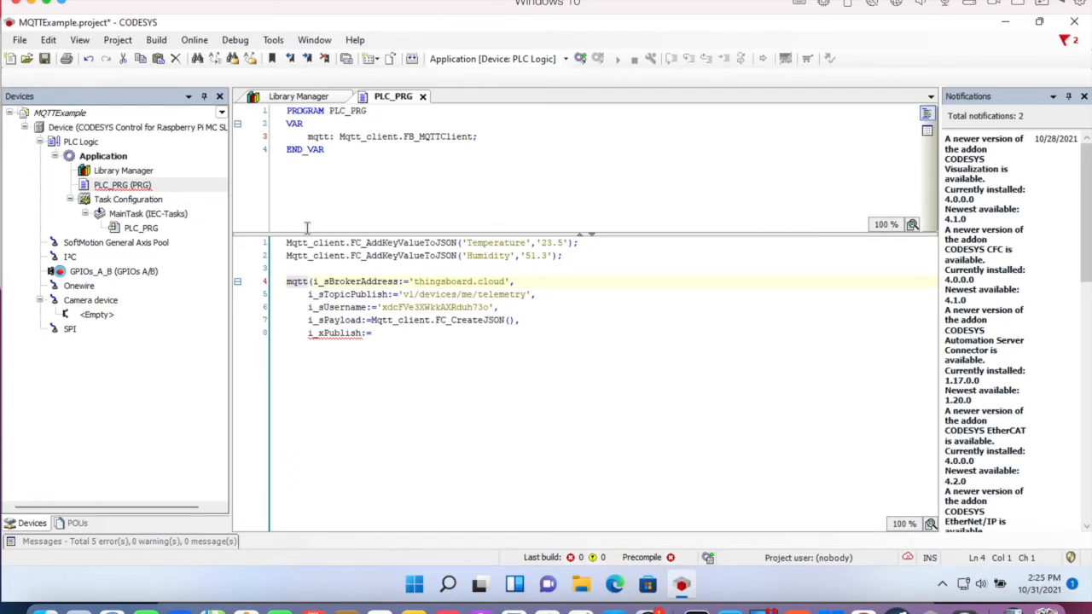
left_click(300, 267)
Declare clock_1hz: Mqtt_client.FB_TimingFlag; in the VAR block and copy the variable name.
key("Return")
key("Return")
key("Up")
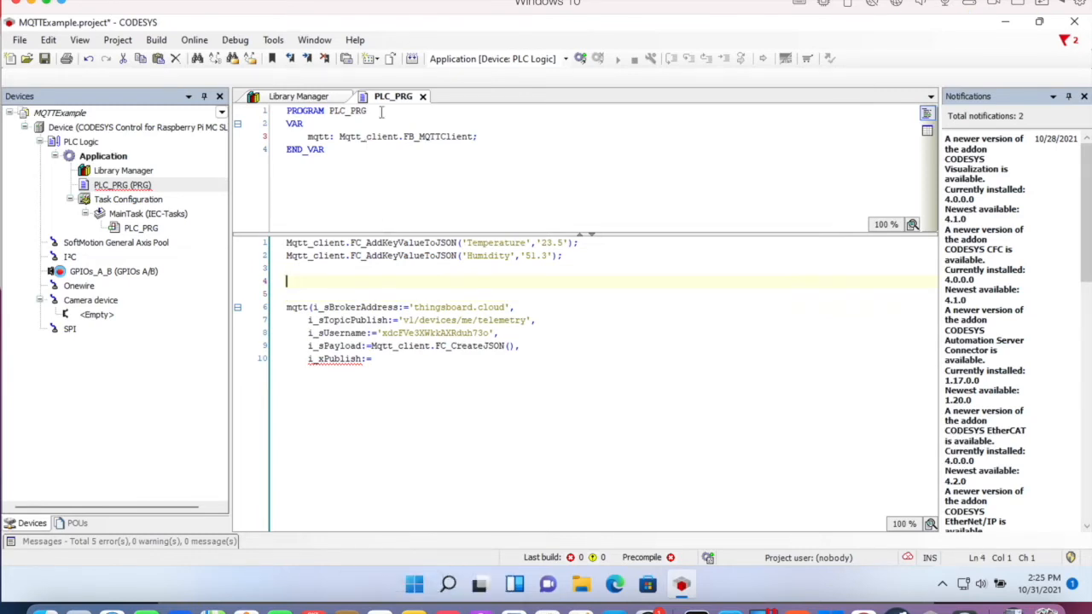
left_click(479, 137)
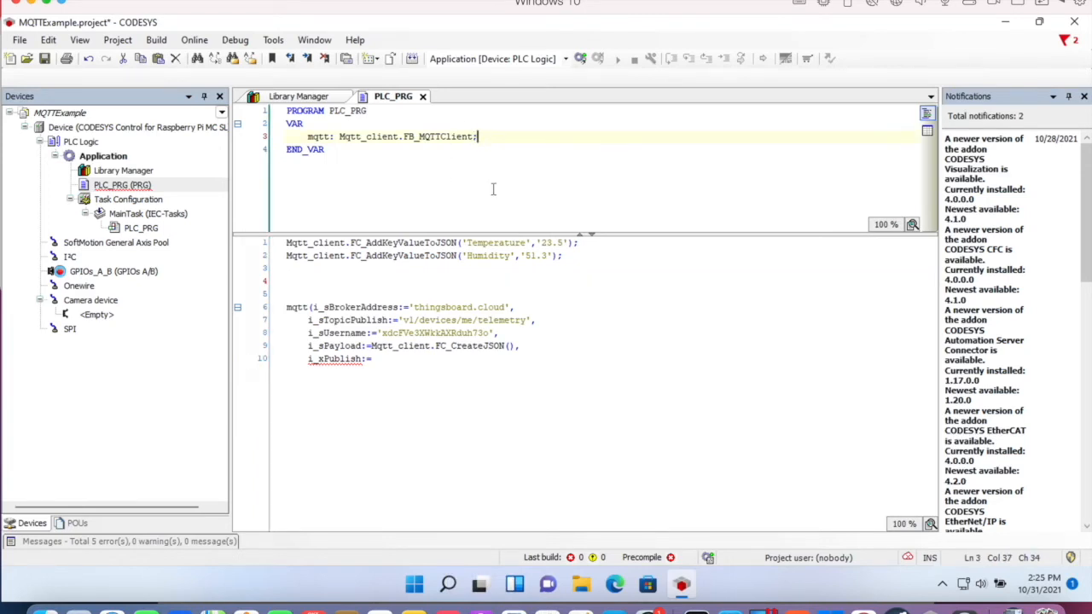
key("Return")
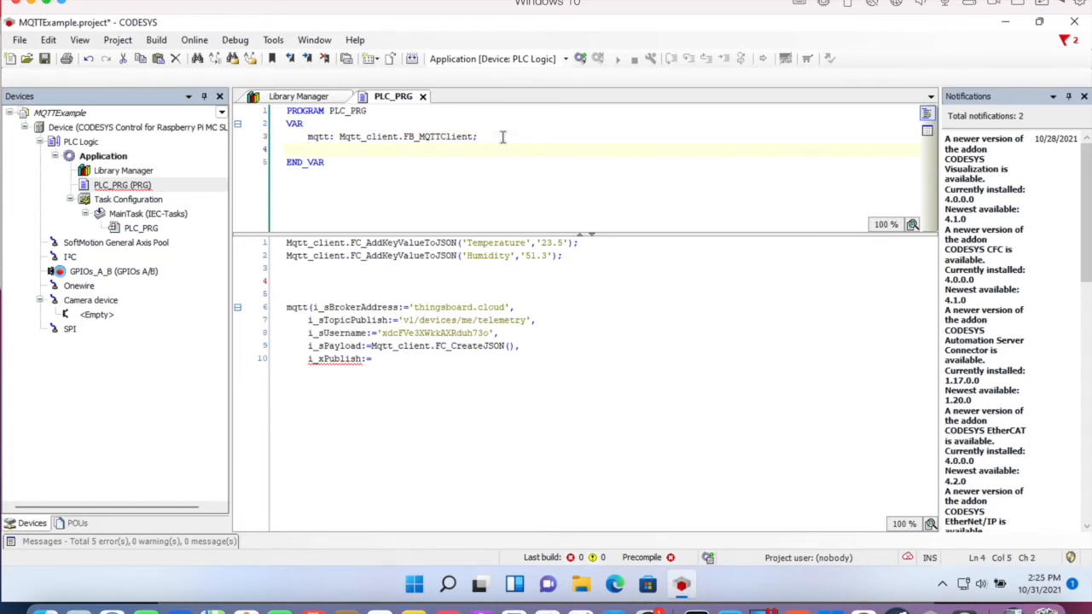
type("cock_1")
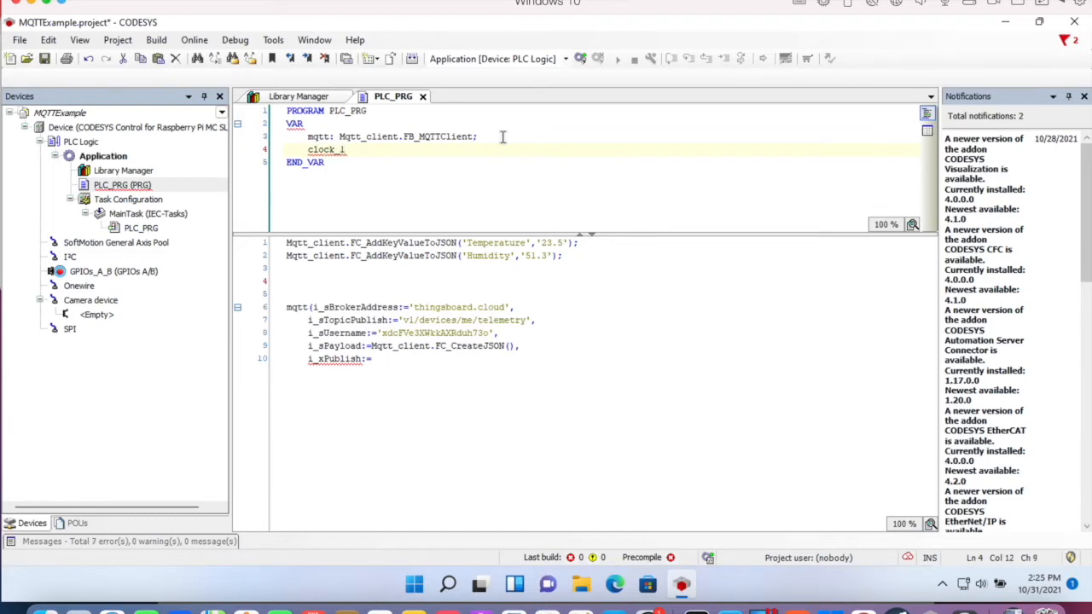
type("hz")
type(": ")
type("MOTT")
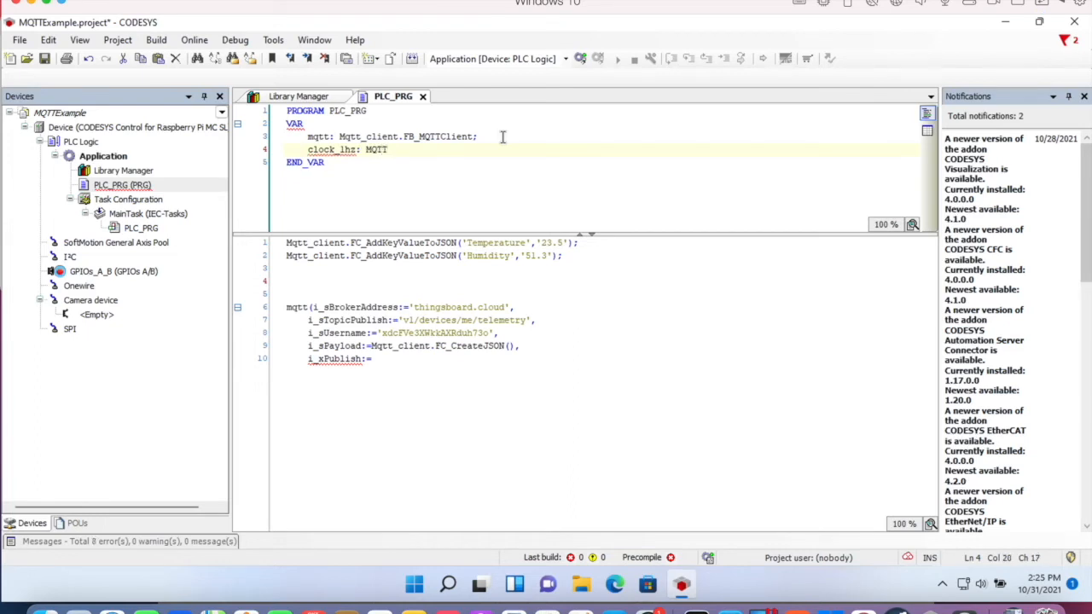
type("_client.")
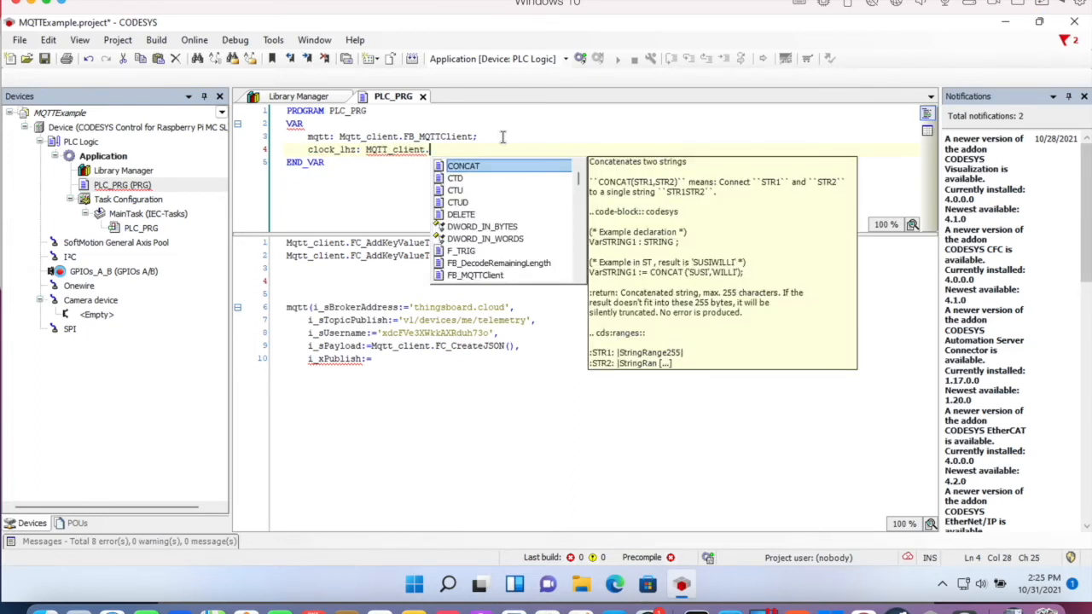
type("FB")
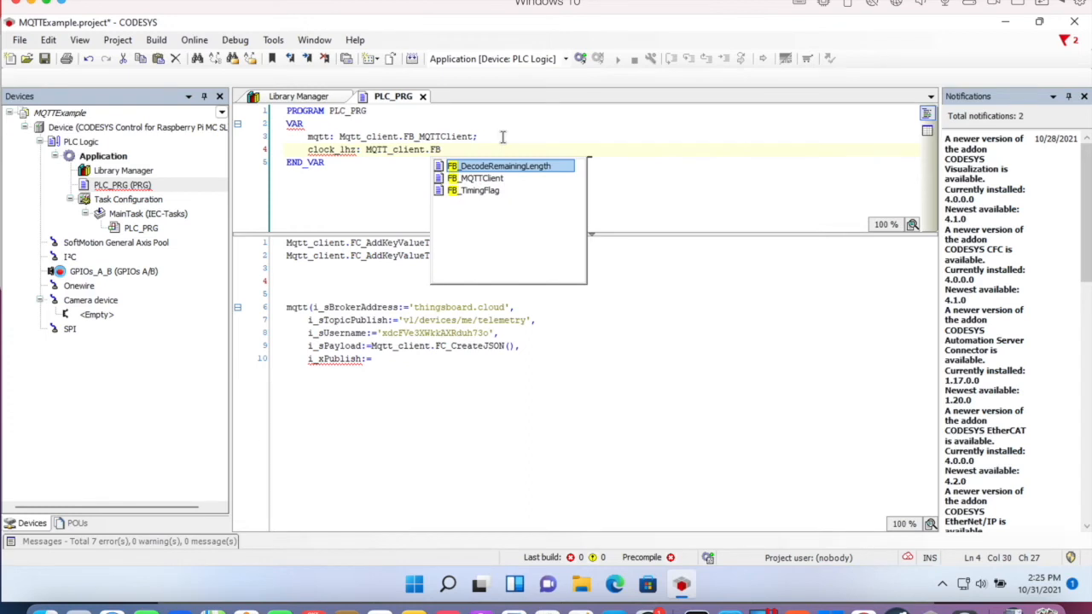
type("_Timing")
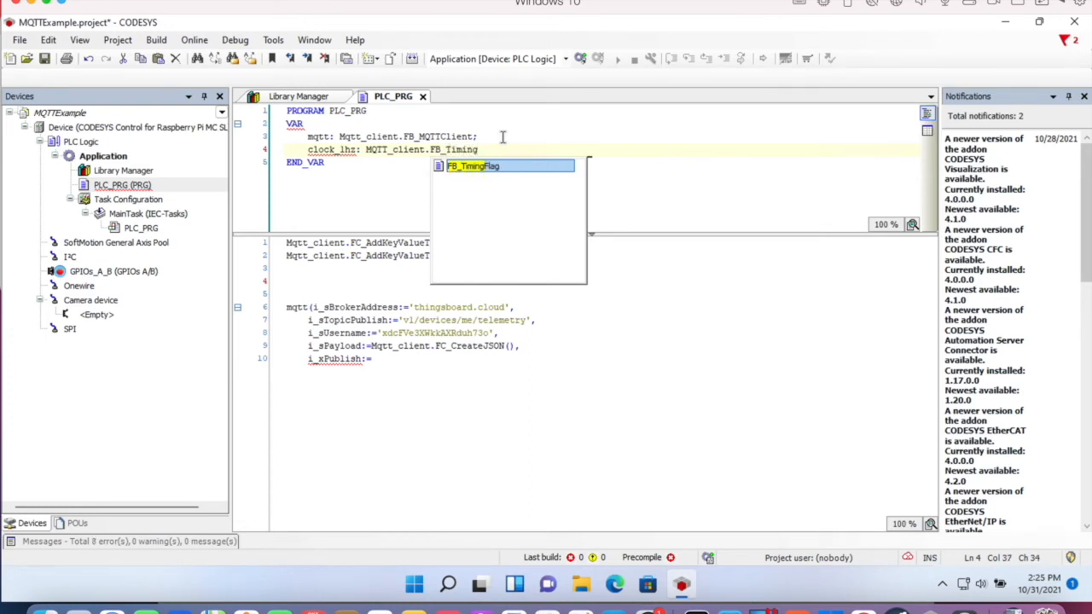
key("Return")
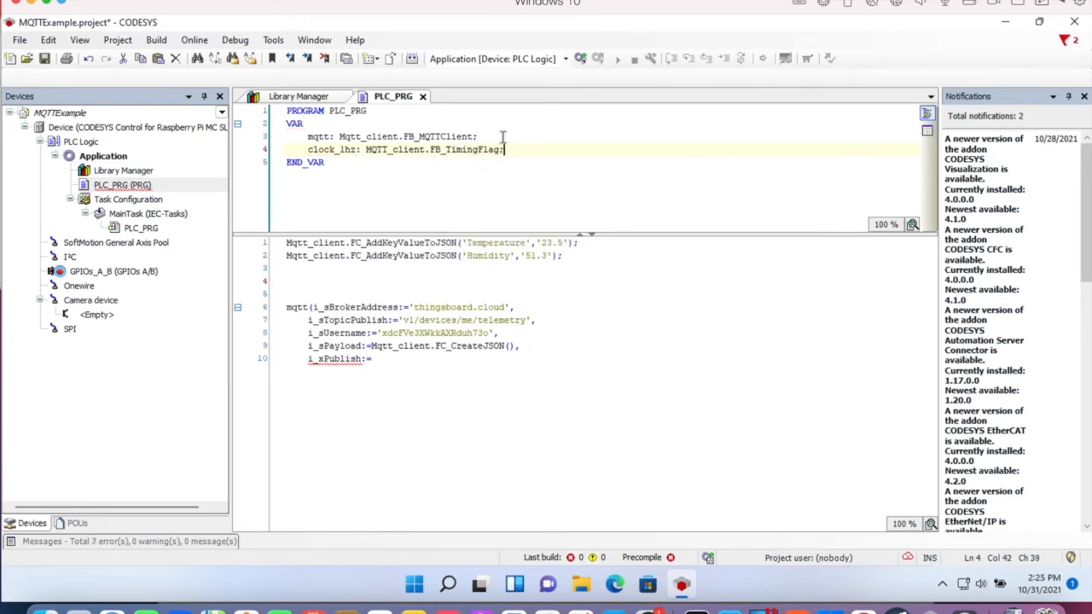
type(";")
double_click(342, 151)
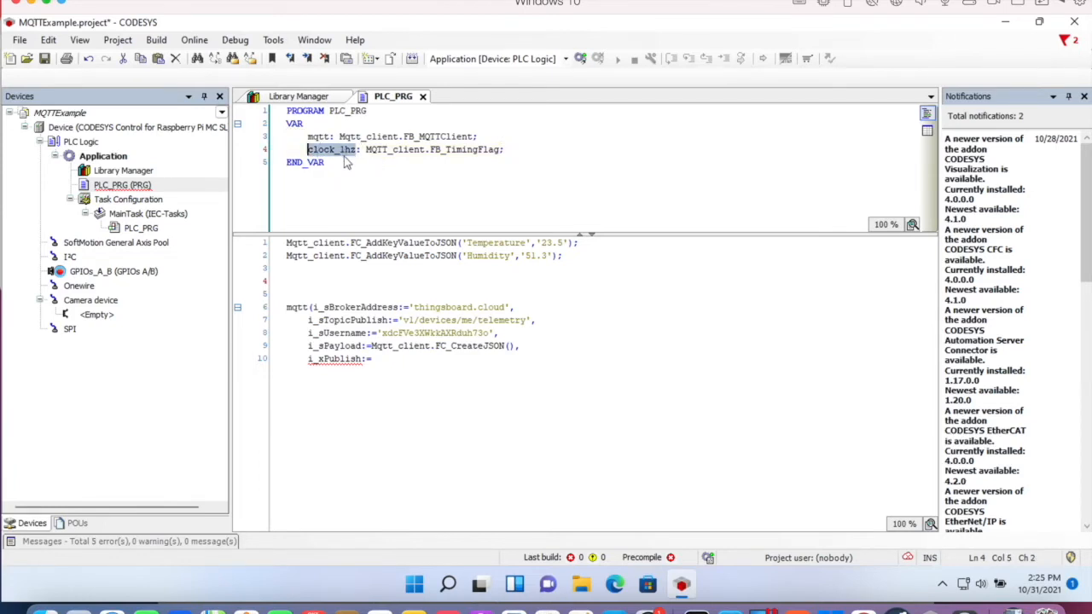
key("ctrl+c")
Call clock_1hz(i_tTimebase:=T#1S); on its own line above the mqtt call.
left_click(324, 280)
key("ctrl+v")
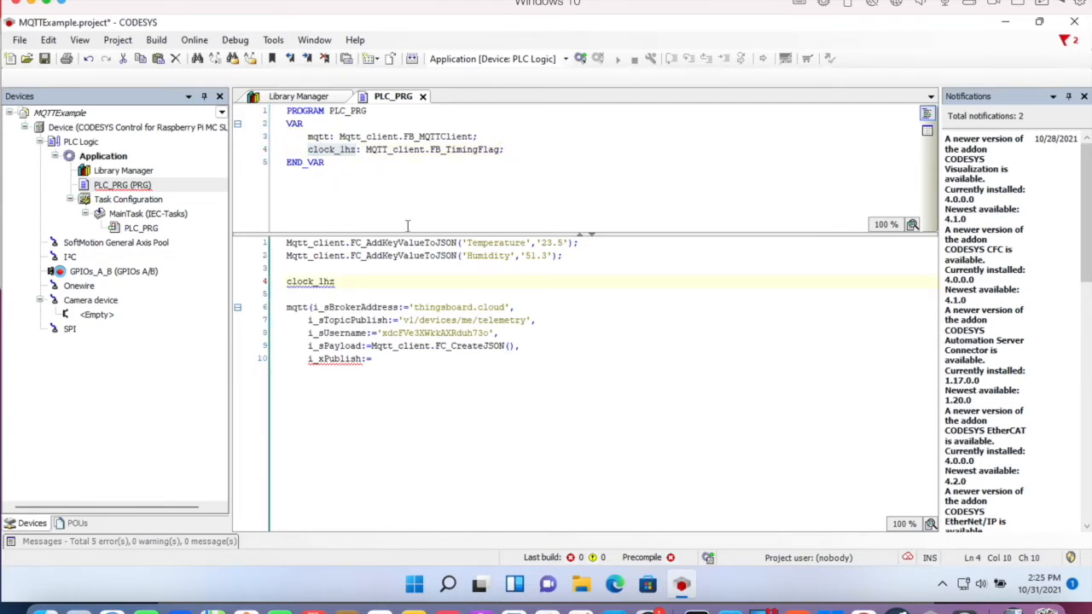
type("(i_")
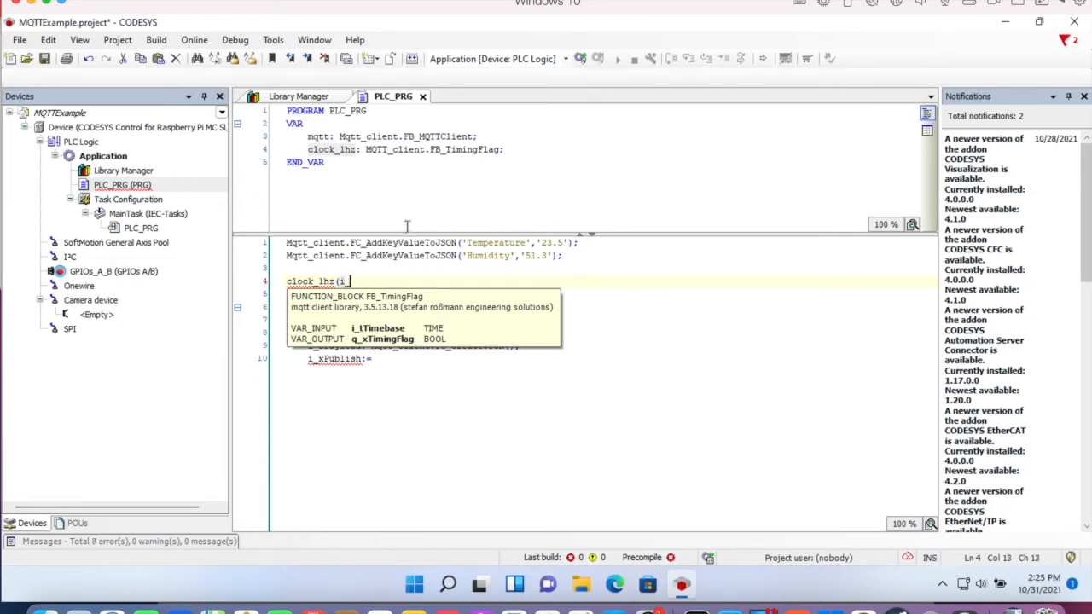
type("tTim")
type("ebase")
type(":=T")
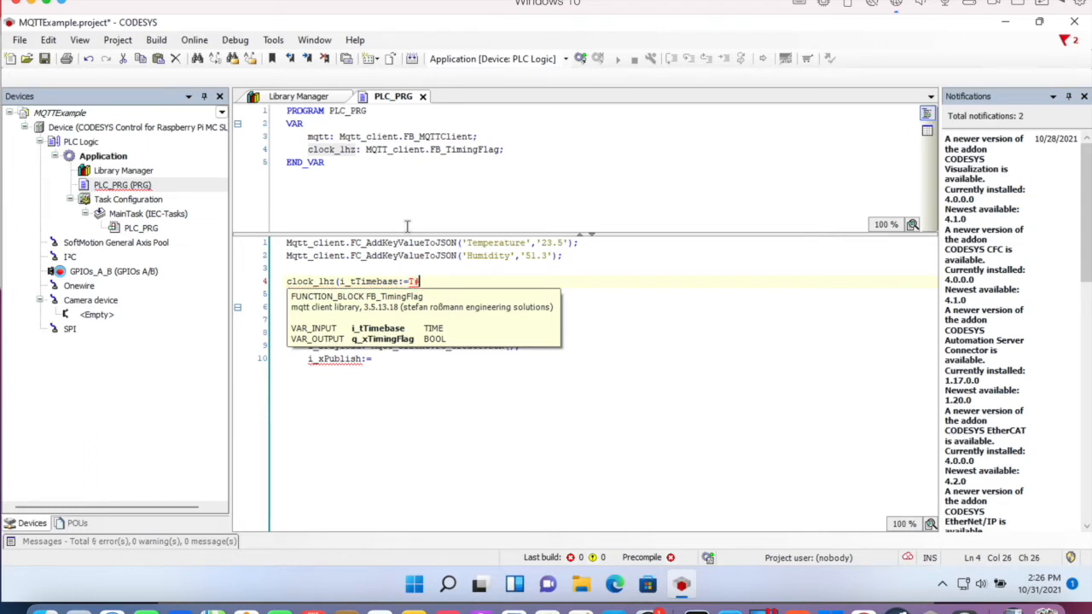
type("#1s")
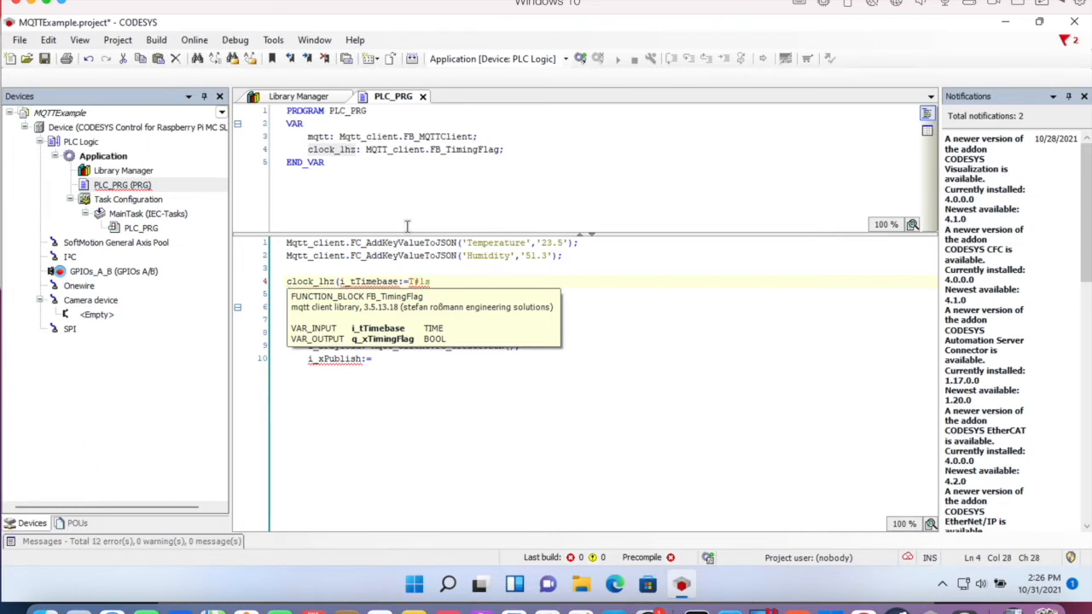
type(");")
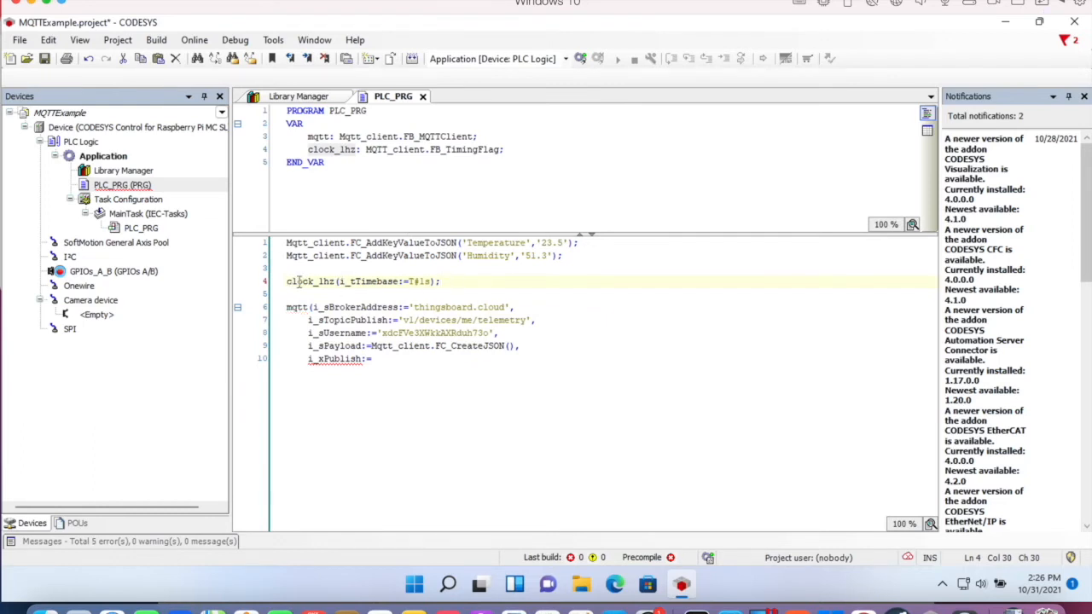
left_click(388, 360)
Set i_xPublish to clock_1hz.q_xTimingFlag and close the mqtt call with ');'.
double_click(326, 281)
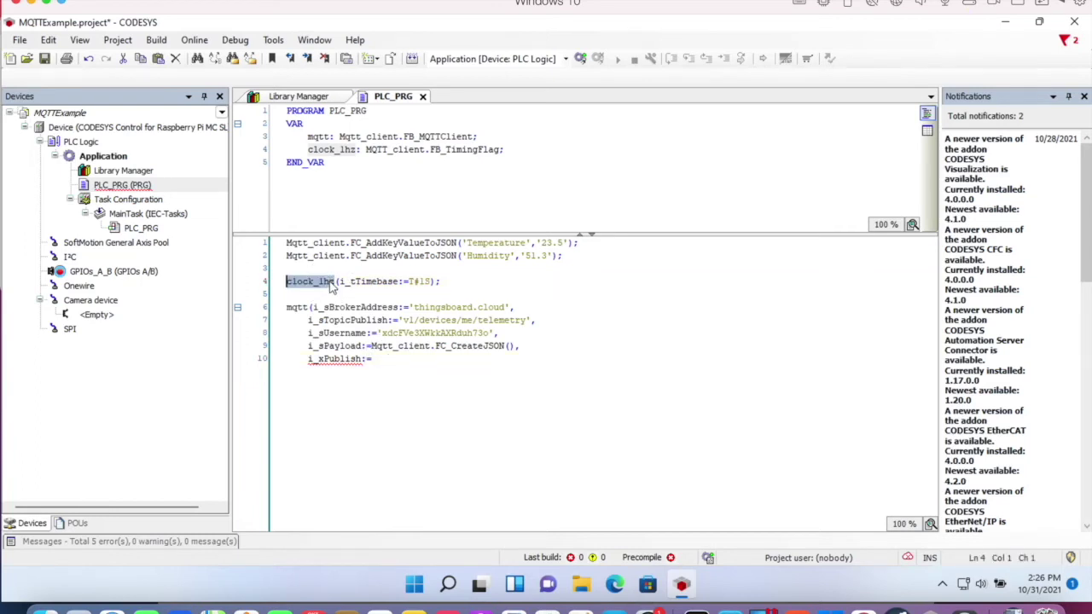
left_click(394, 365)
key("ctrl+v")
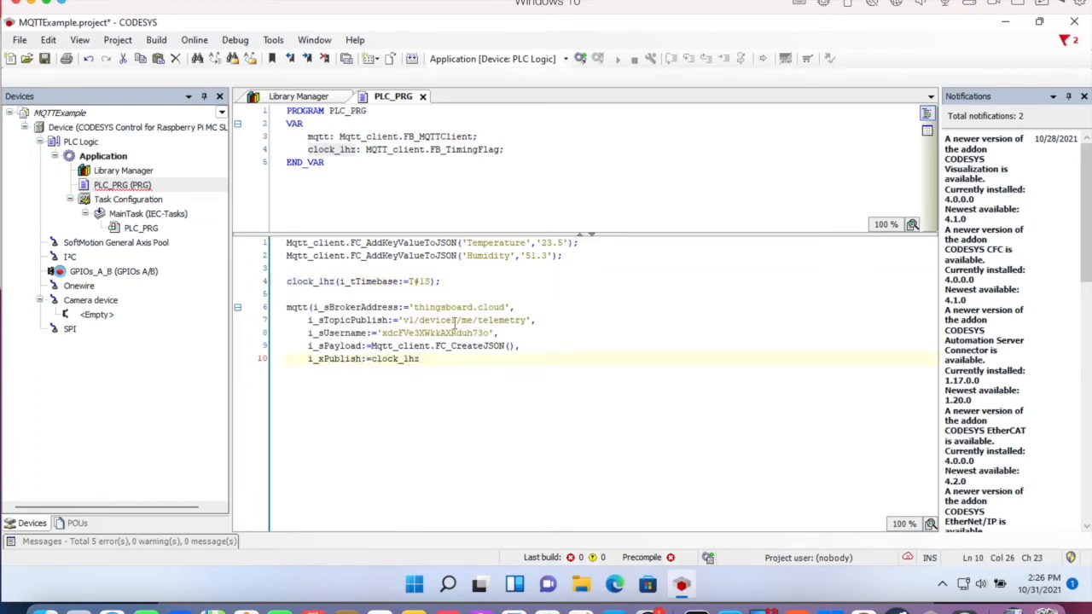
type(".")
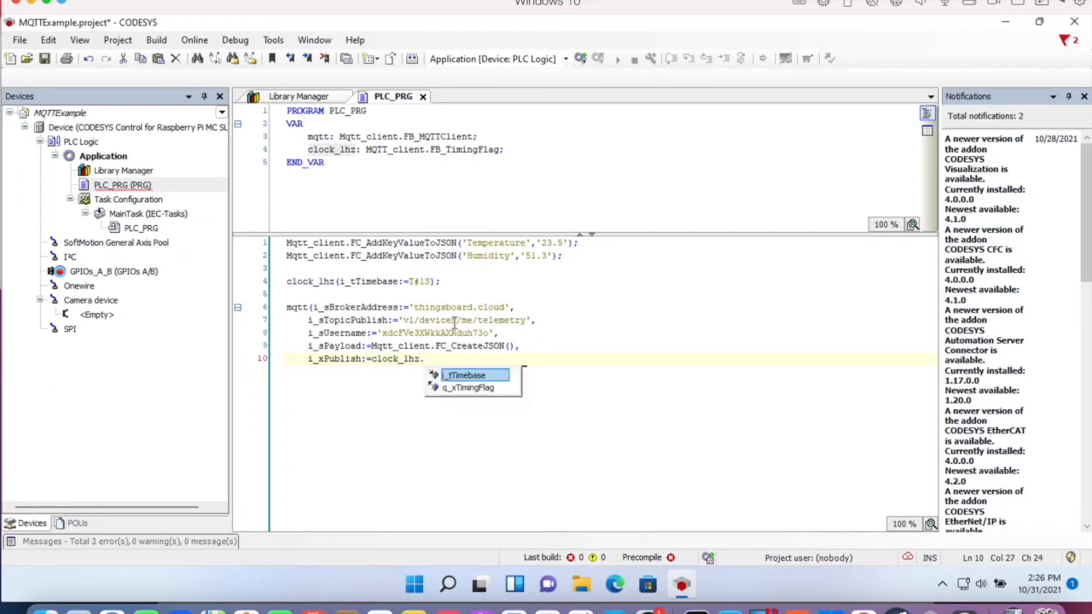
key("Down")
key("Return")
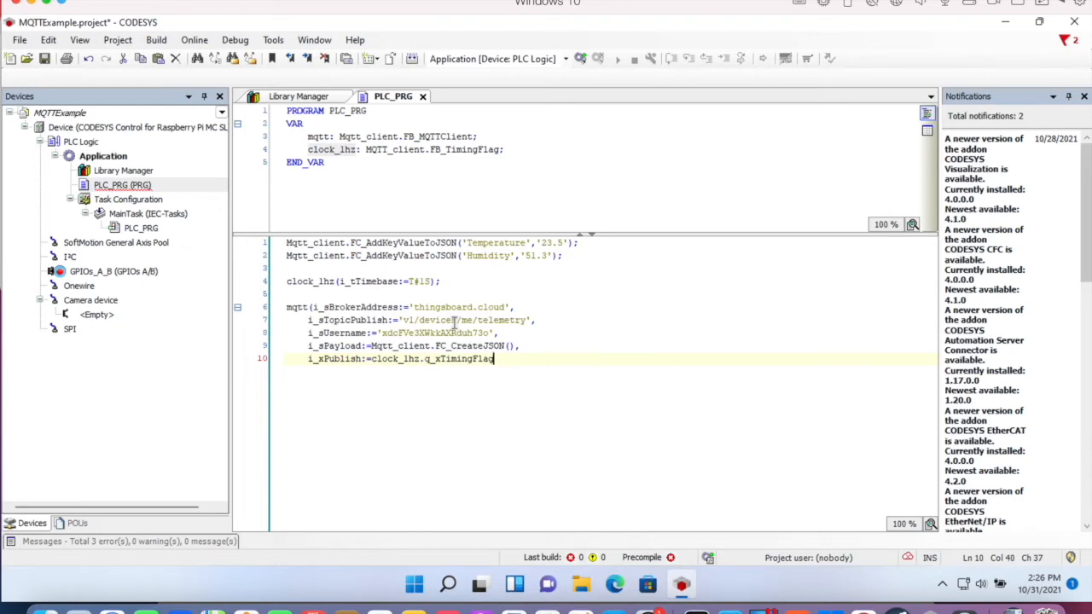
type(");")
key("Return")
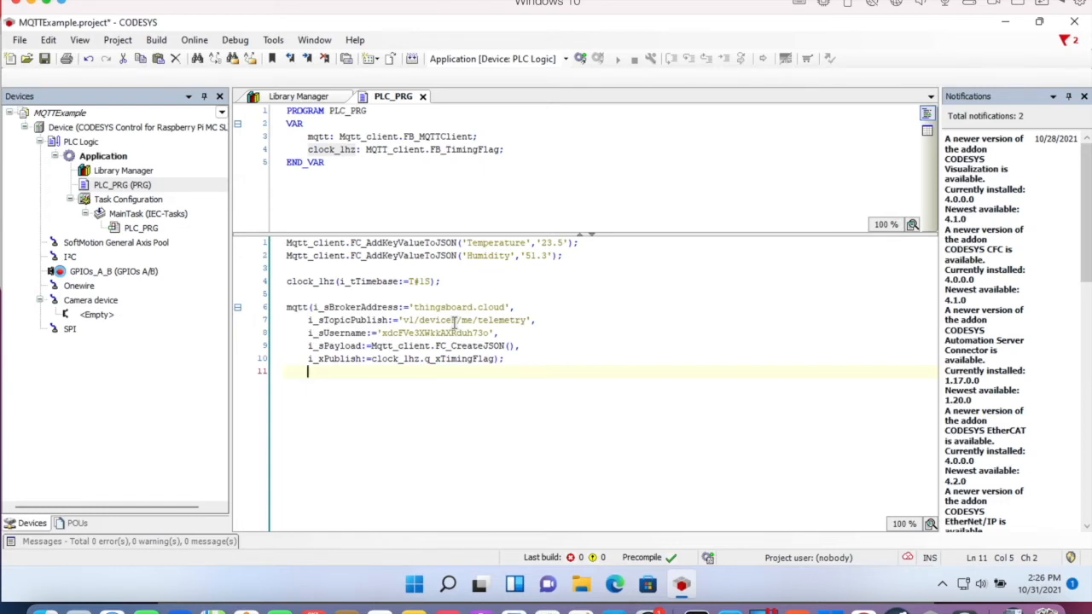
left_click(447, 293)
Select the Raspberry Pi Device node in the Devices tree.
left_click(107, 129)
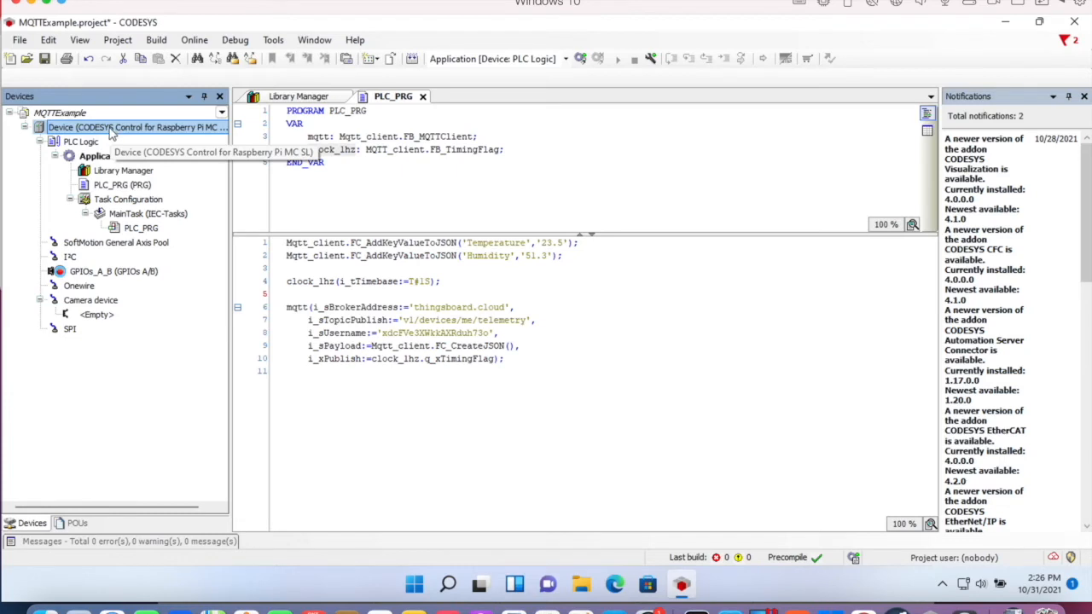
left_click(111, 131)
Scan the network and choose raspberrypi [0034] as the project's active controller.
double_click(108, 127)
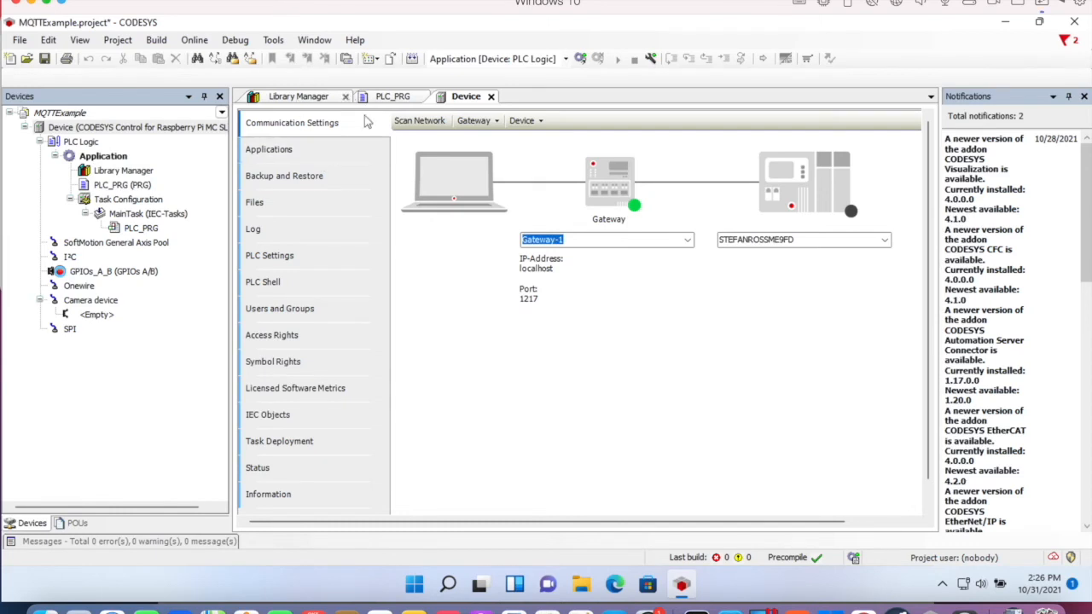
left_click(417, 121)
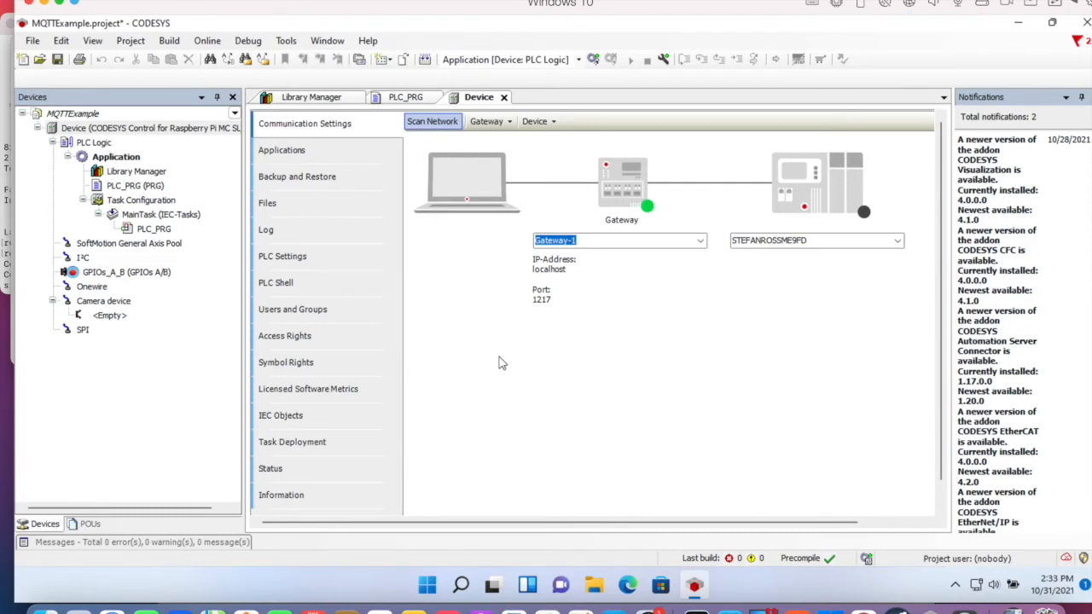
left_click(136, 230)
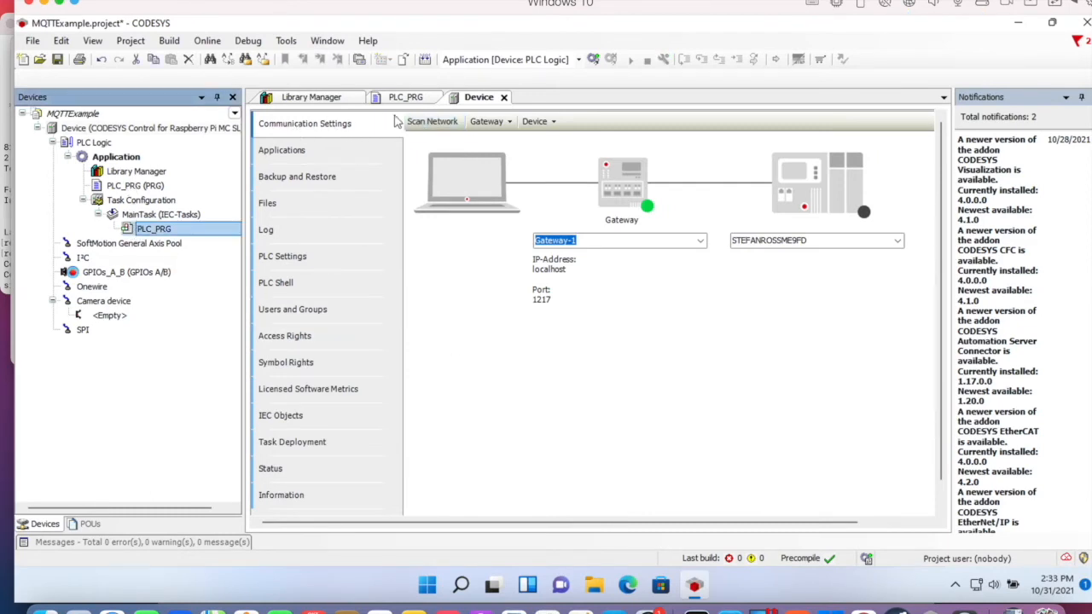
left_click(435, 124)
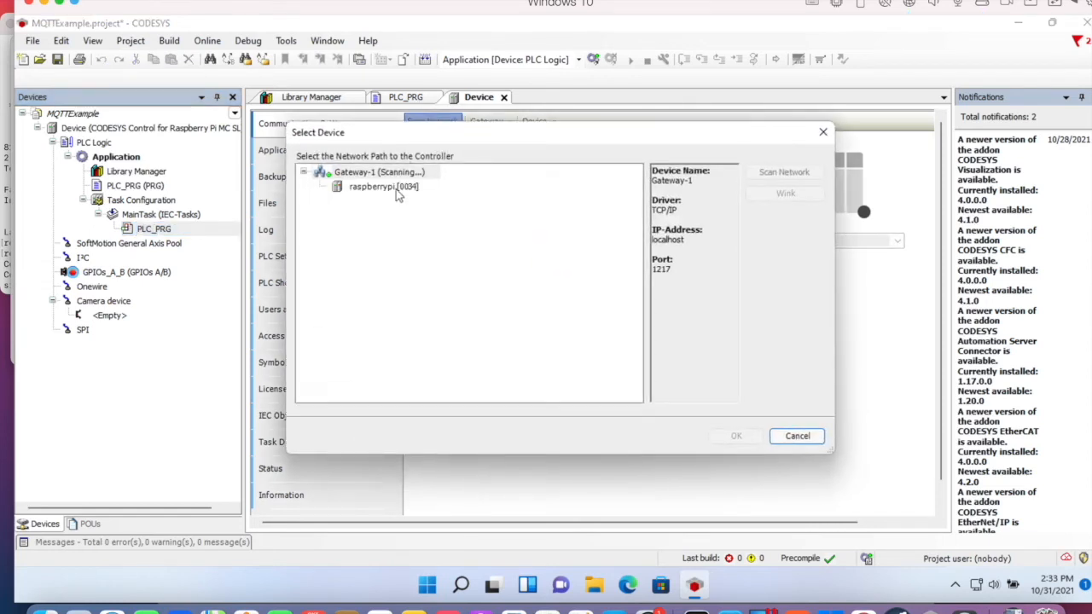
left_click(395, 191)
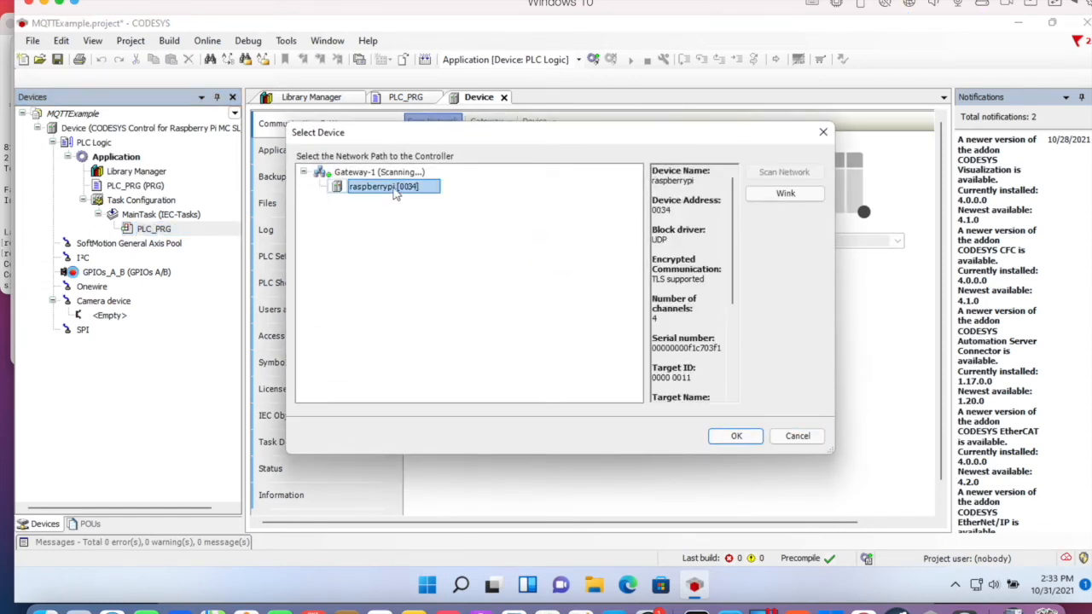
left_click(735, 435)
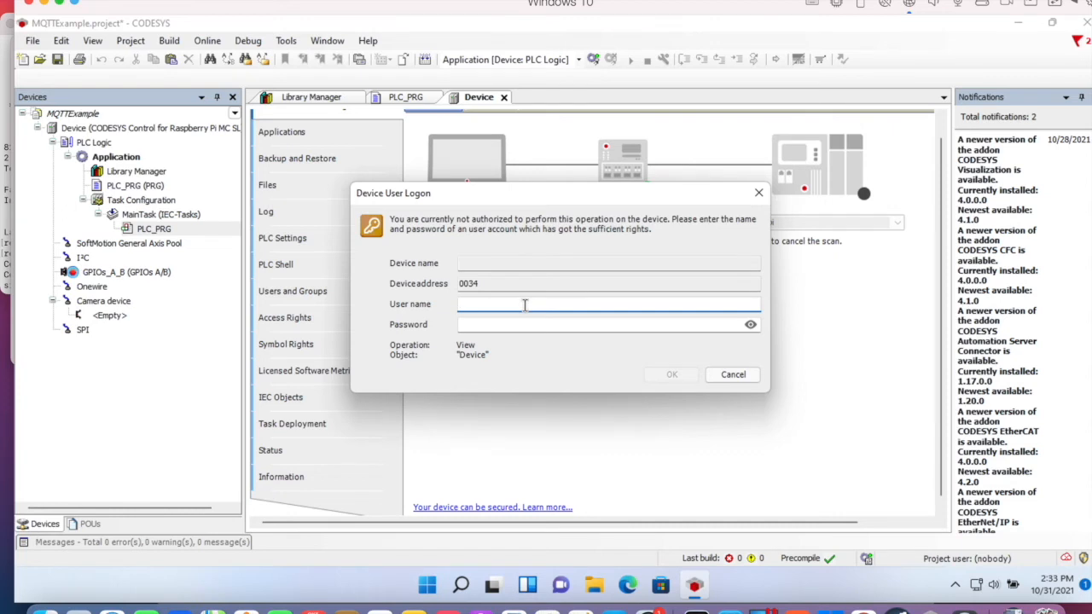
type("sr555")
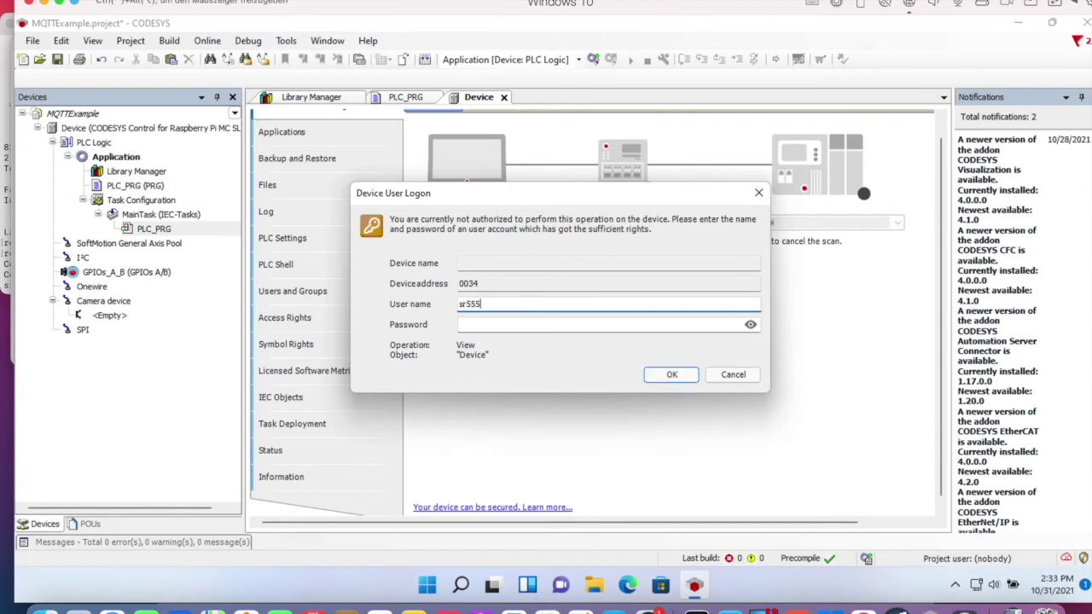
Log on with the device user account and log in to the controller.
key("Tab")
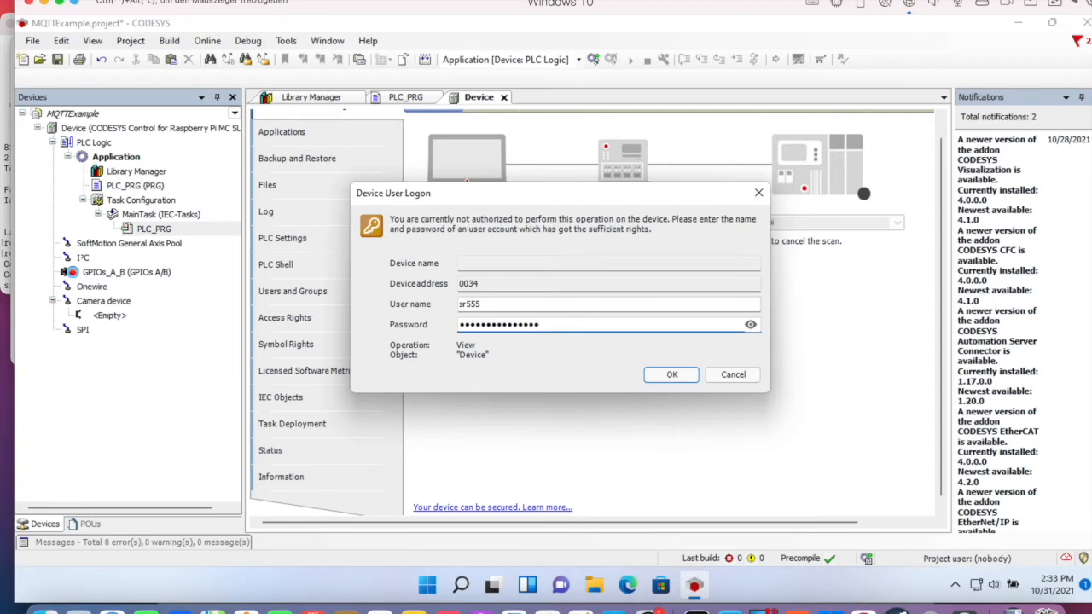
key("Return")
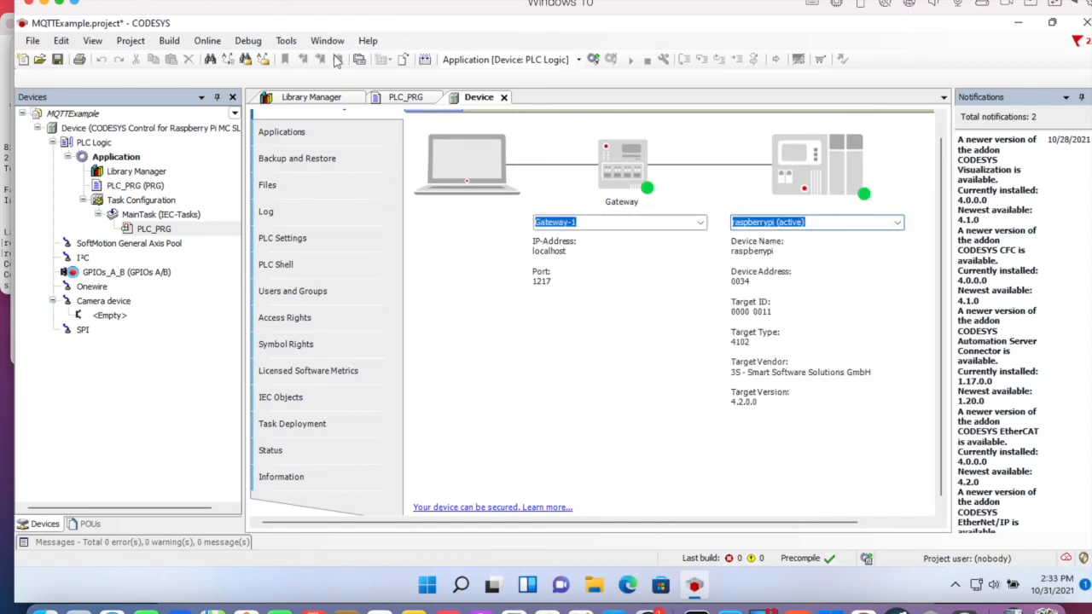
left_click(588, 59)
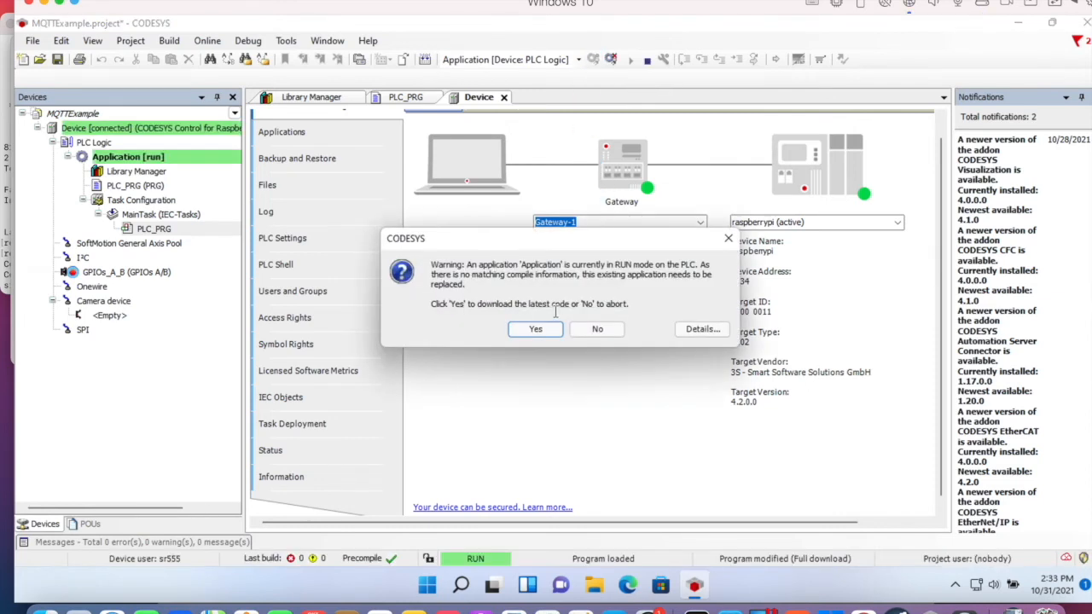
Download the new code to the Raspberry Pi and start the MQTTExample application.
left_click(536, 330)
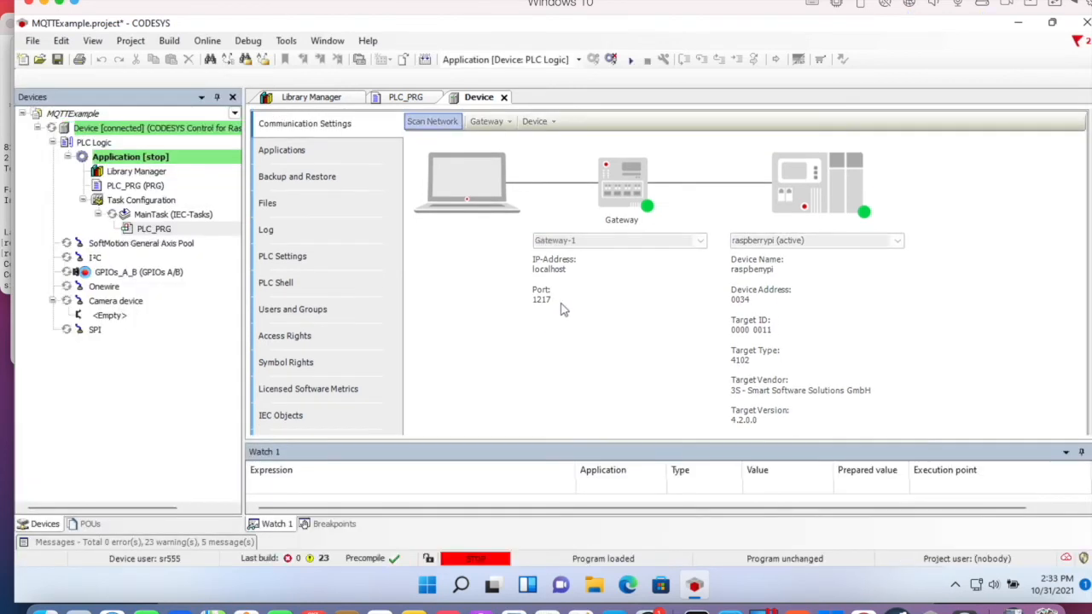
left_click(630, 59)
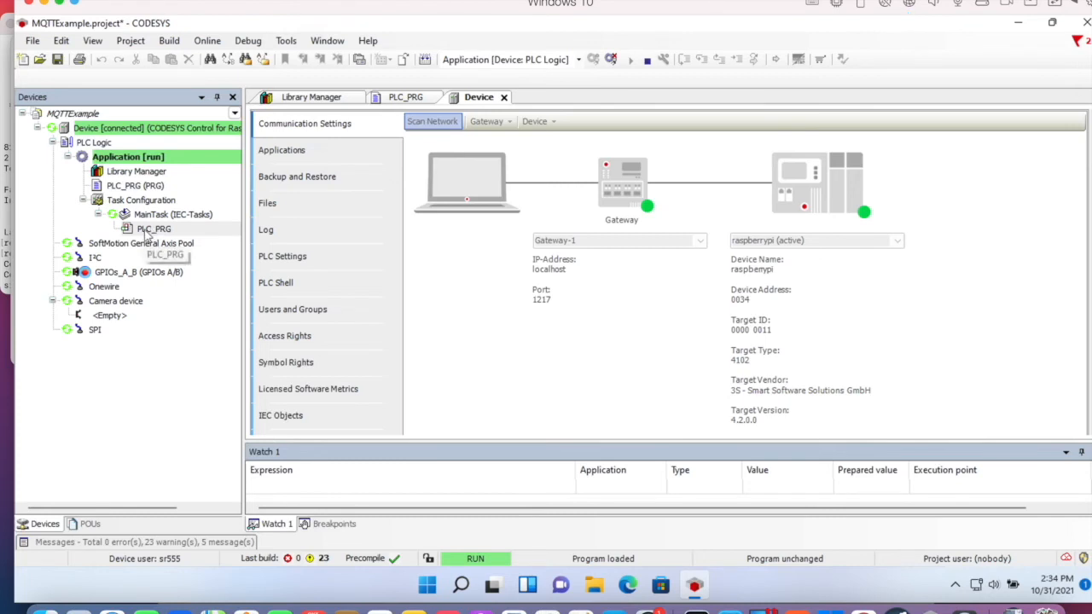
Expand the mqtt block's live values and widen the Value column to read the payload and topic strings.
double_click(152, 229)
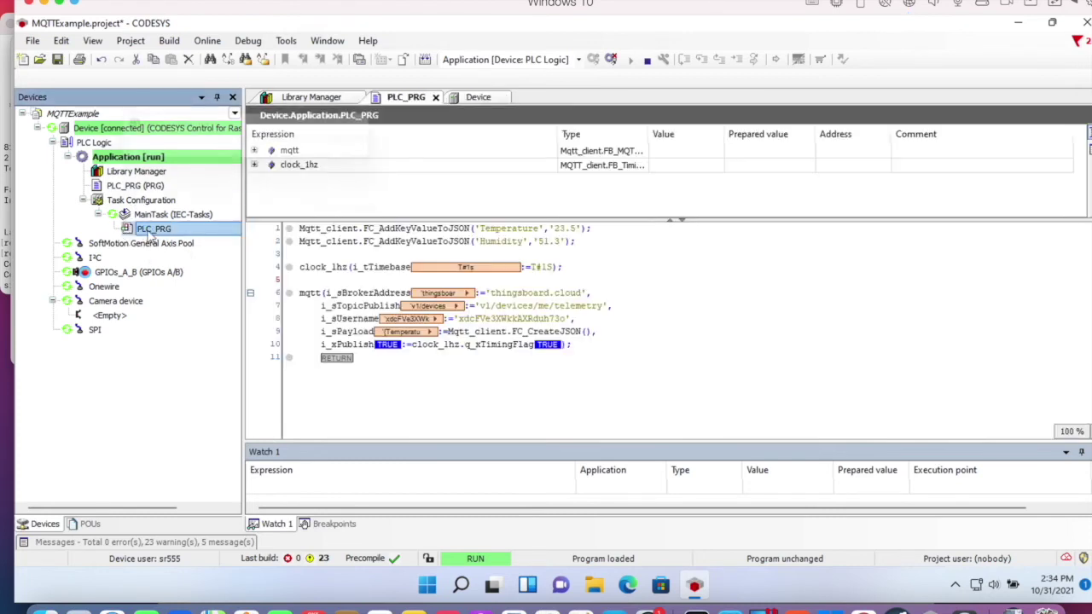
left_click(253, 151)
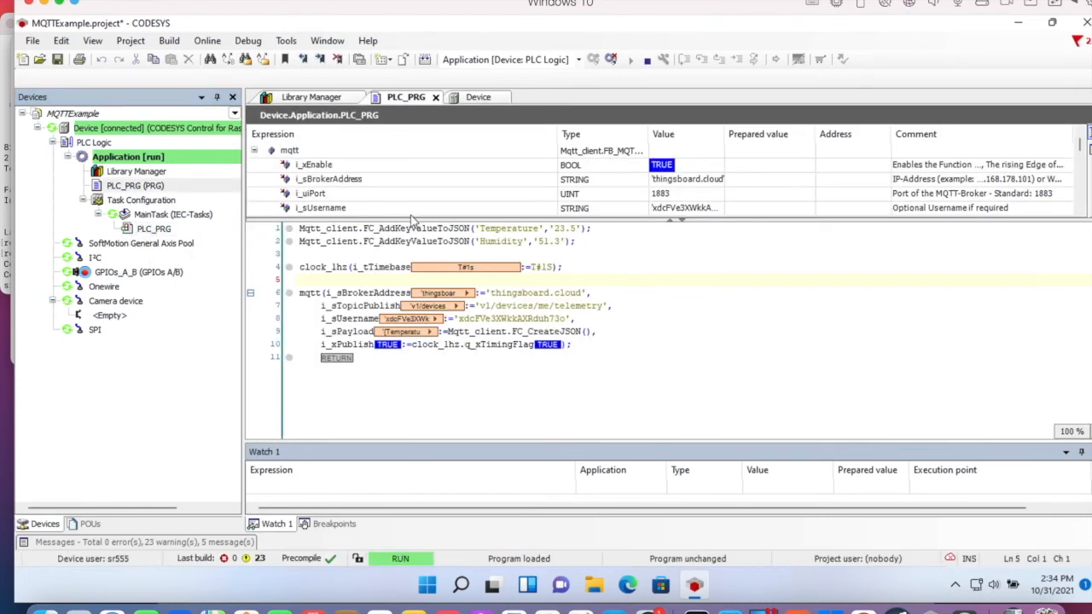
left_click_drag(412, 219, 478, 311)
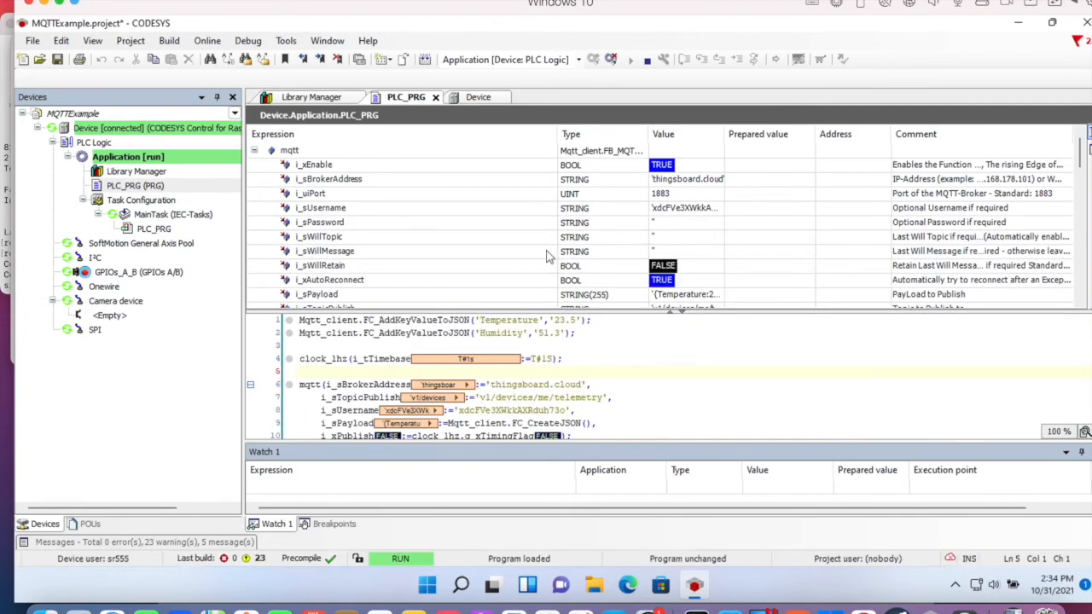
scroll(548, 254, "down", 1)
scroll(549, 254, "down", 1)
scroll(548, 254, "down", 1)
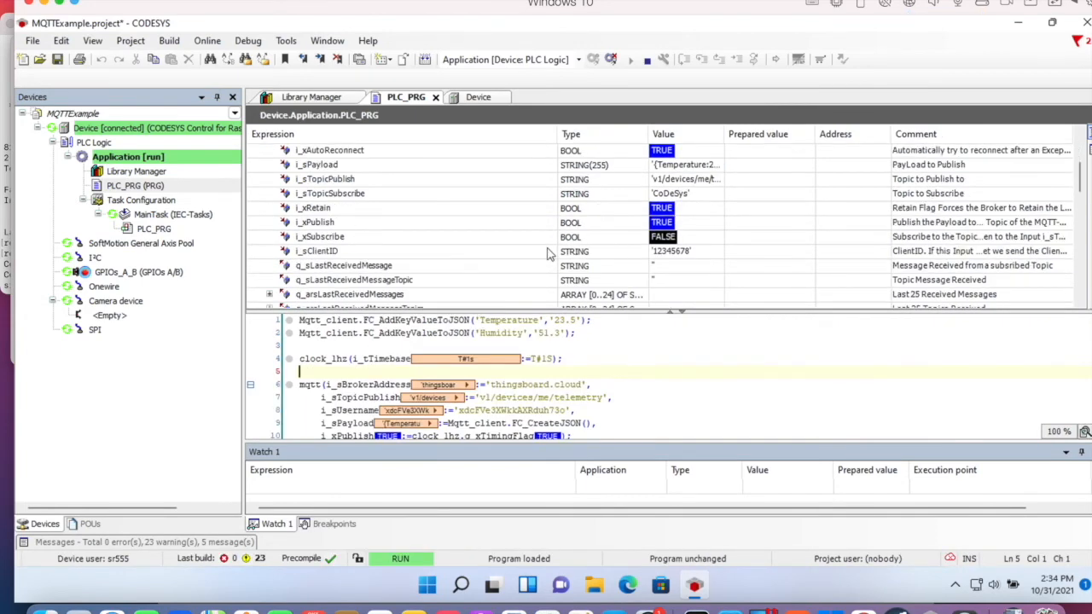
scroll(548, 255, "up", 2)
scroll(548, 254, "up", 1)
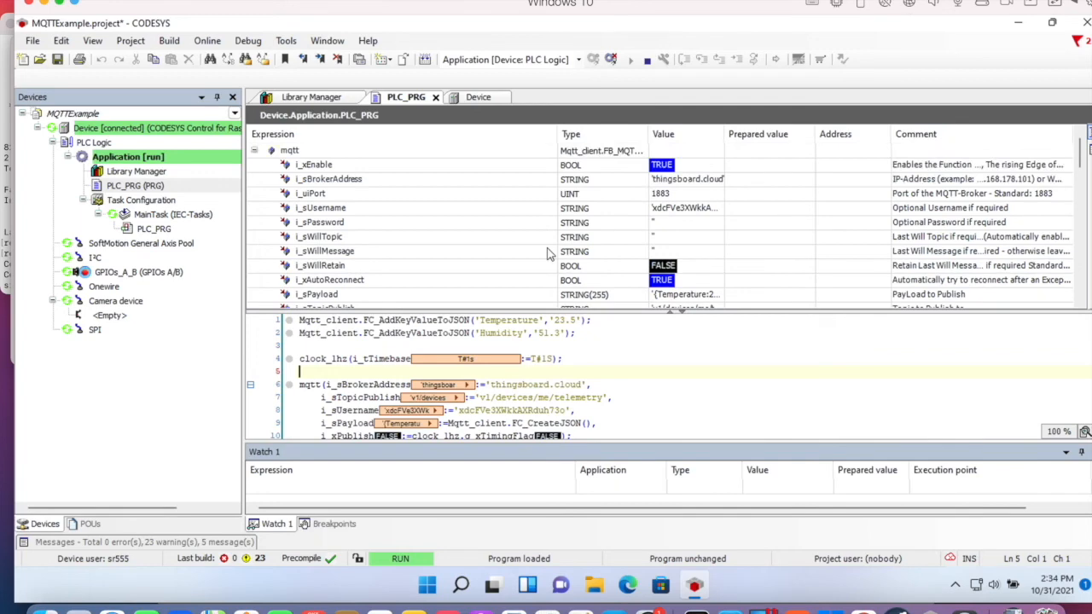
scroll(549, 254, "down", 1)
scroll(548, 254, "down", 1)
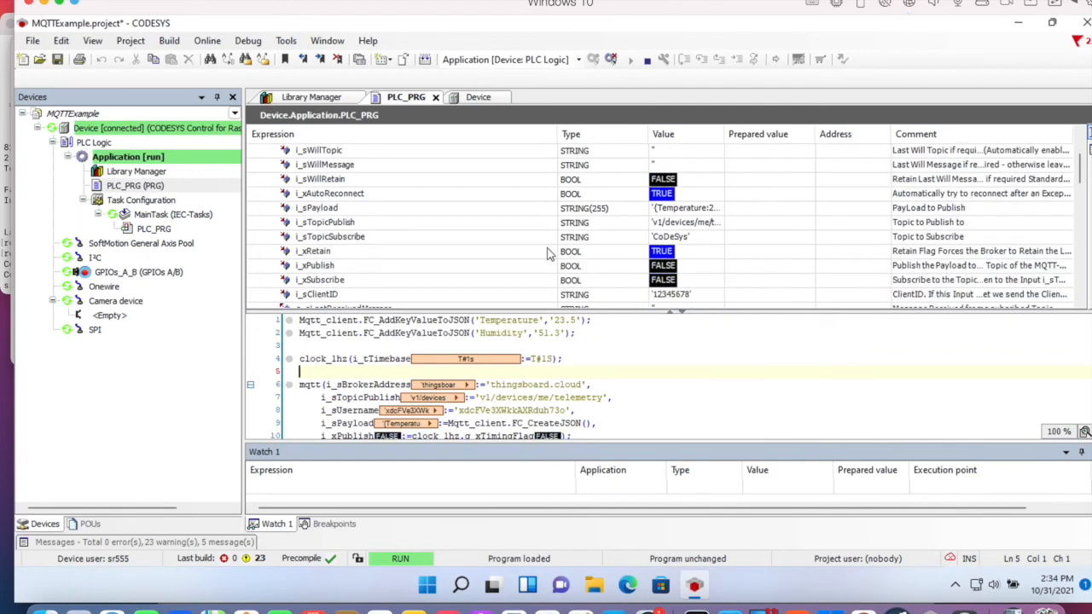
scroll(548, 255, "down", 1)
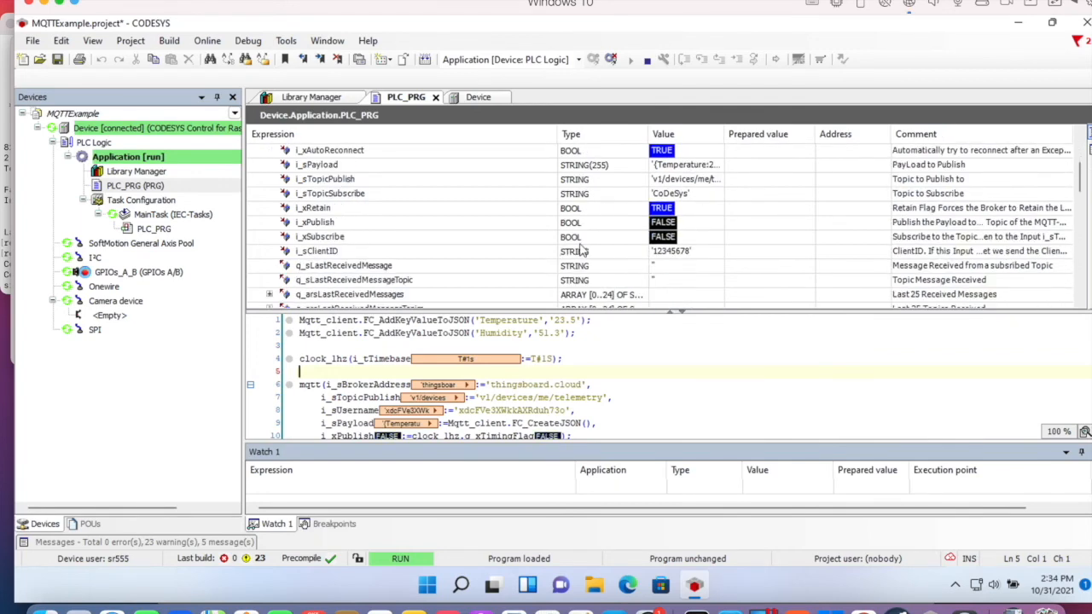
scroll(723, 162, "up", 2)
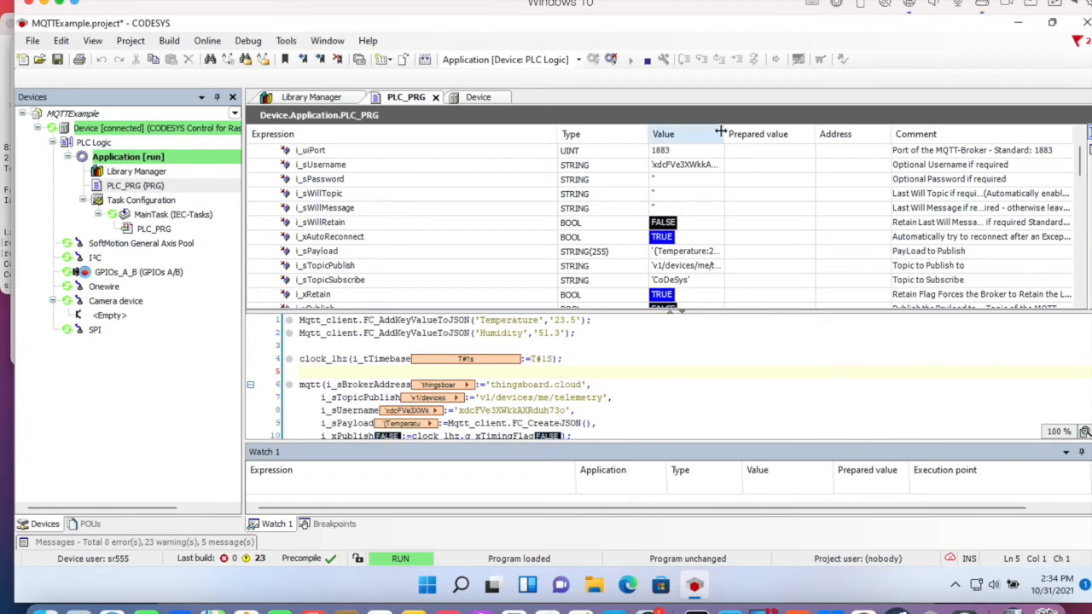
left_click_drag(725, 134, 807, 134)
scroll(805, 162, "down", 1)
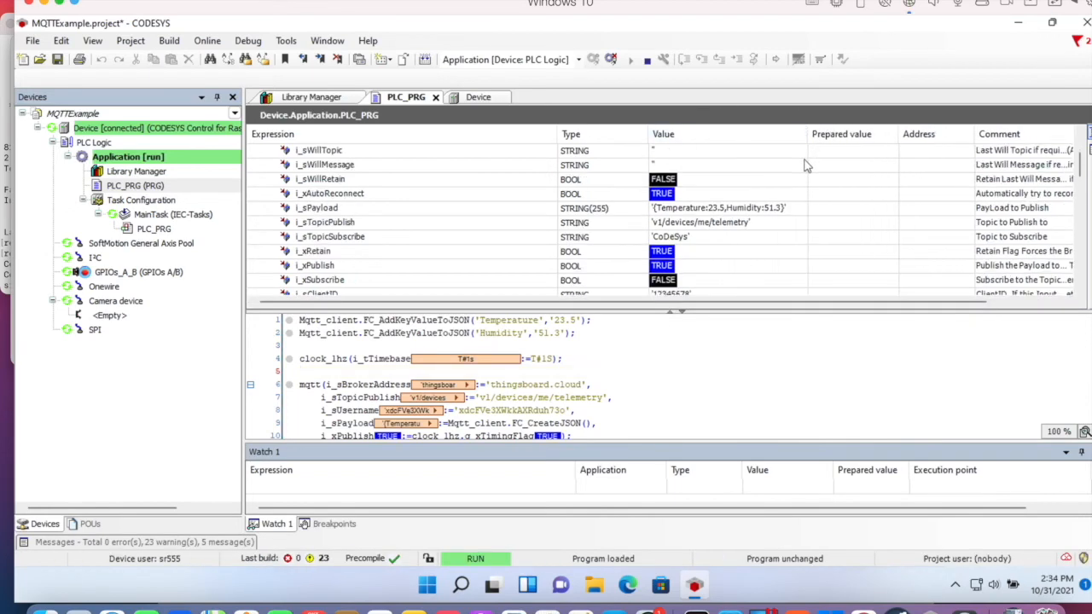
scroll(805, 162, "down", 1)
scroll(807, 165, "down", 1)
scroll(806, 164, "down", 1)
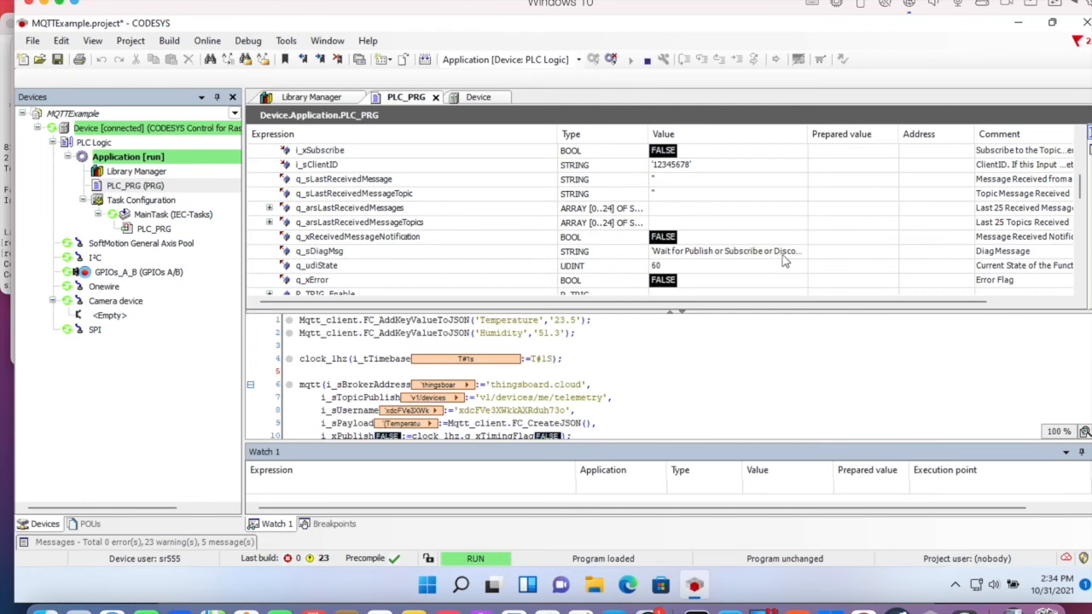
mouse_move(44, 524)
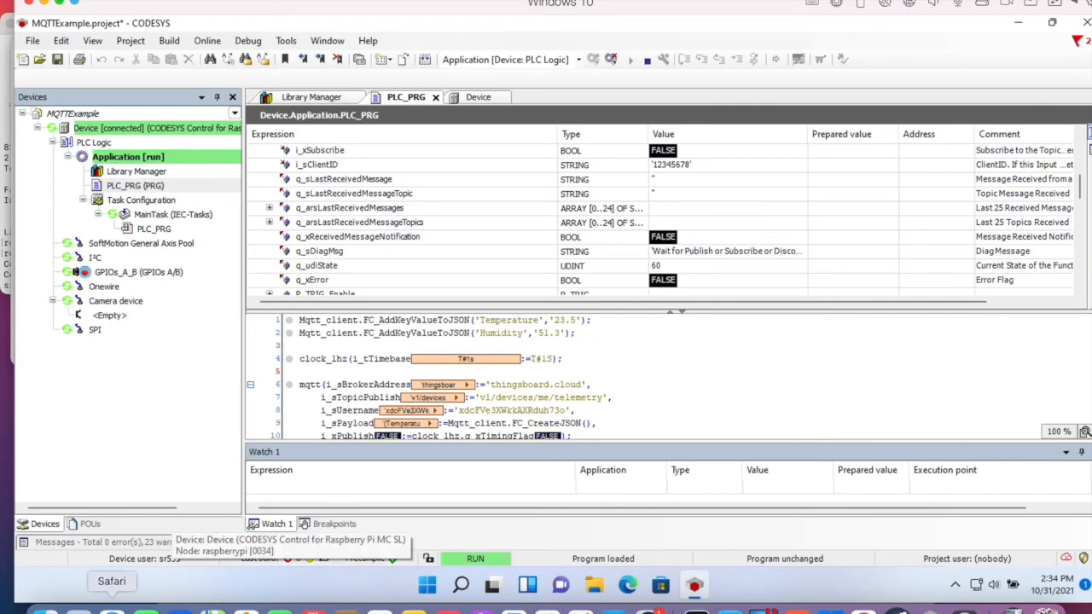
left_click(111, 608)
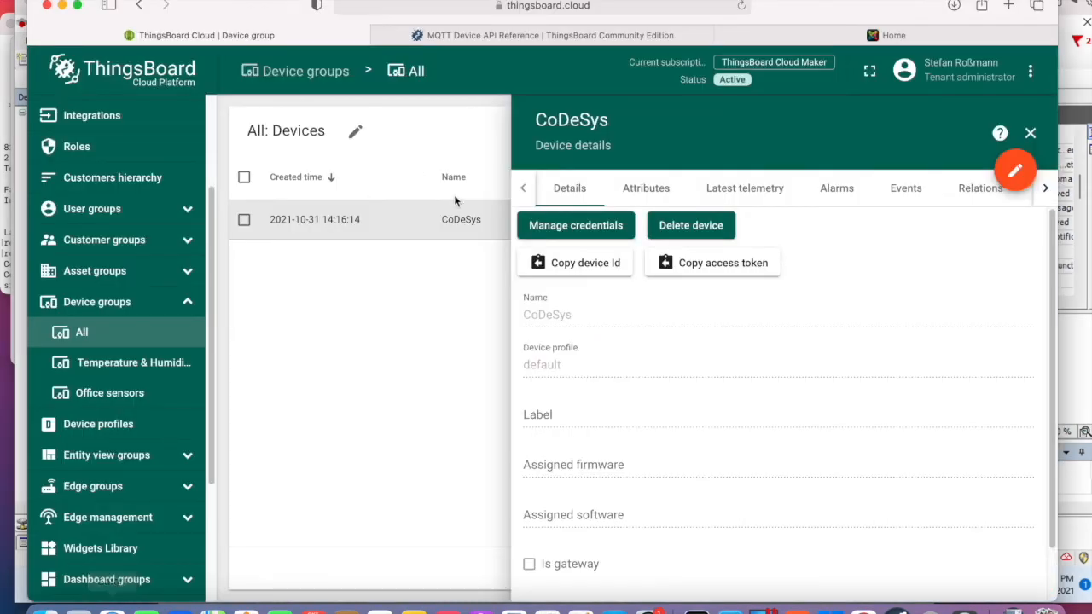
View the CoDeSys device's latest telemetry (Humidity 51.3, Temperature 23.5) and return to CODESYS.
left_click(756, 189)
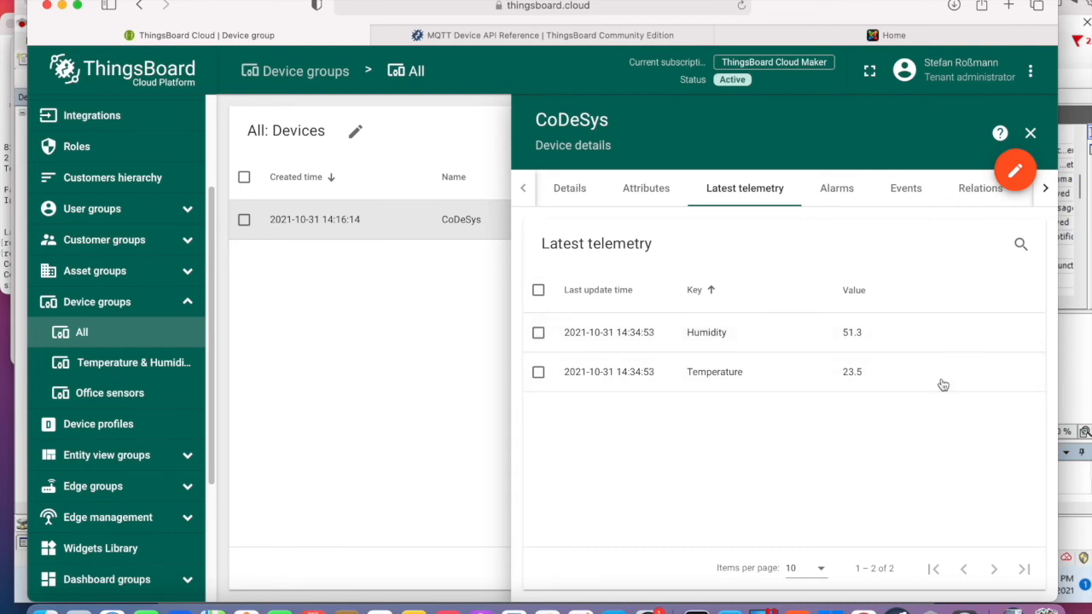
key("super+Tab")
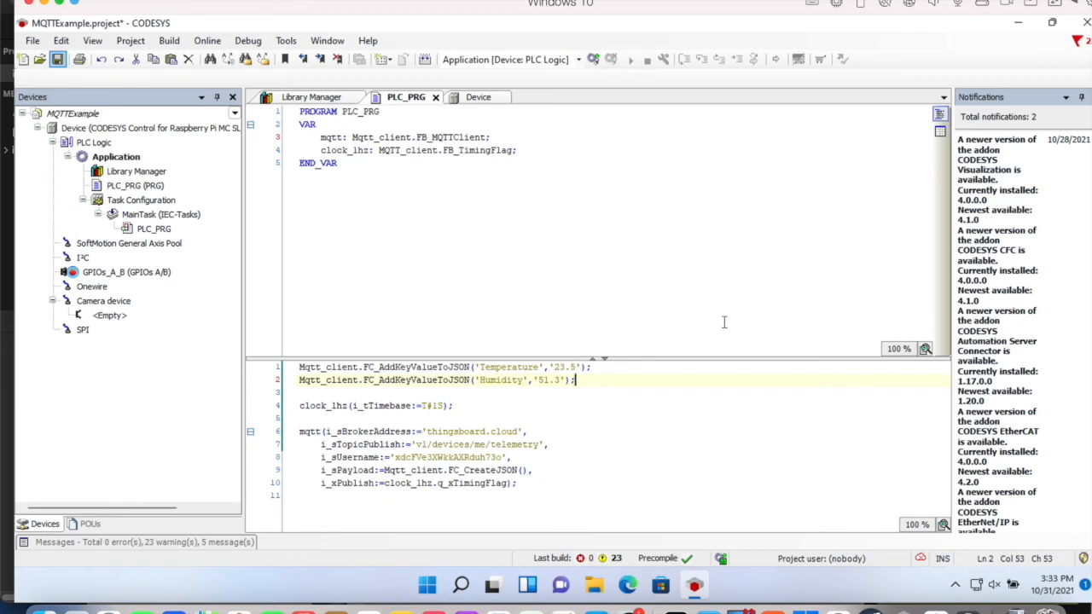
Replace the fixed '23.5' with REAL_TO_STRING(25.5) as the Temperature argument of FC_AddKeyValueToJSON.
left_click(582, 367)
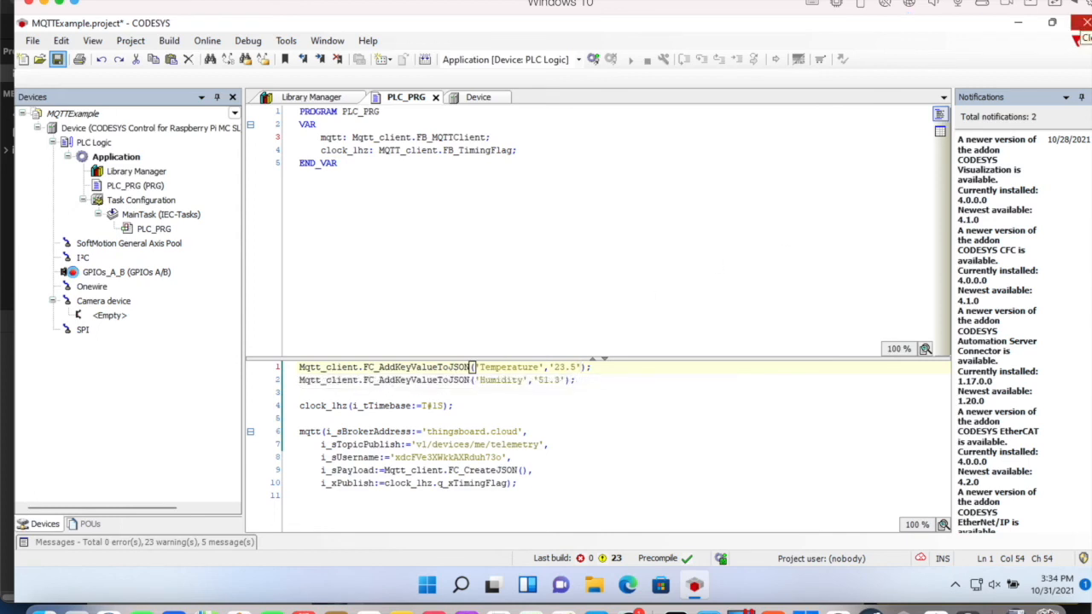
key("BackSpace")
key("BackSpace")
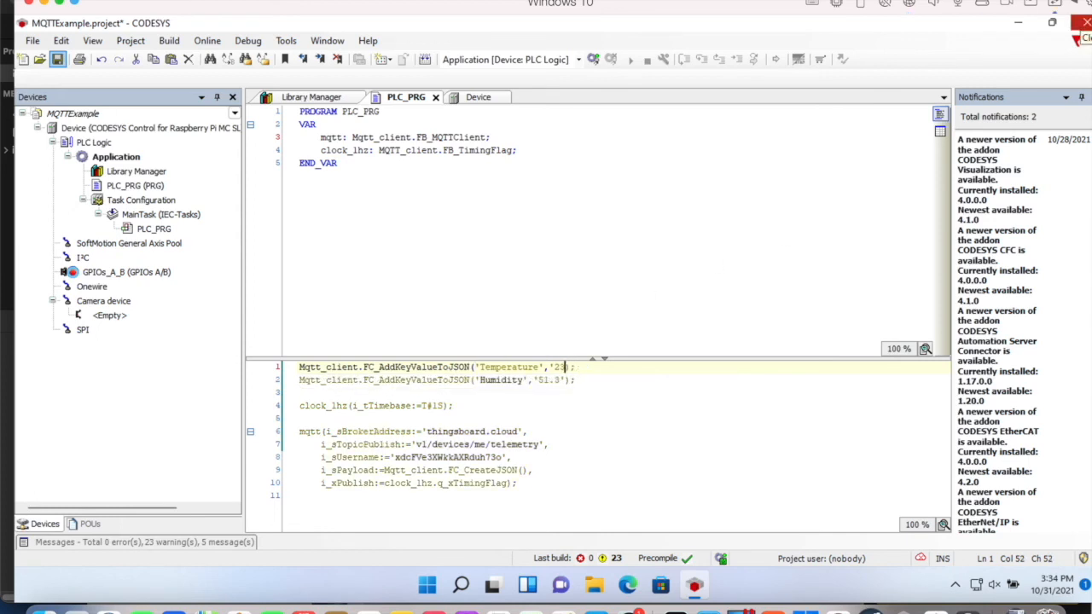
key("BackSpace")
key("BackSpace")
key("BackSpace")
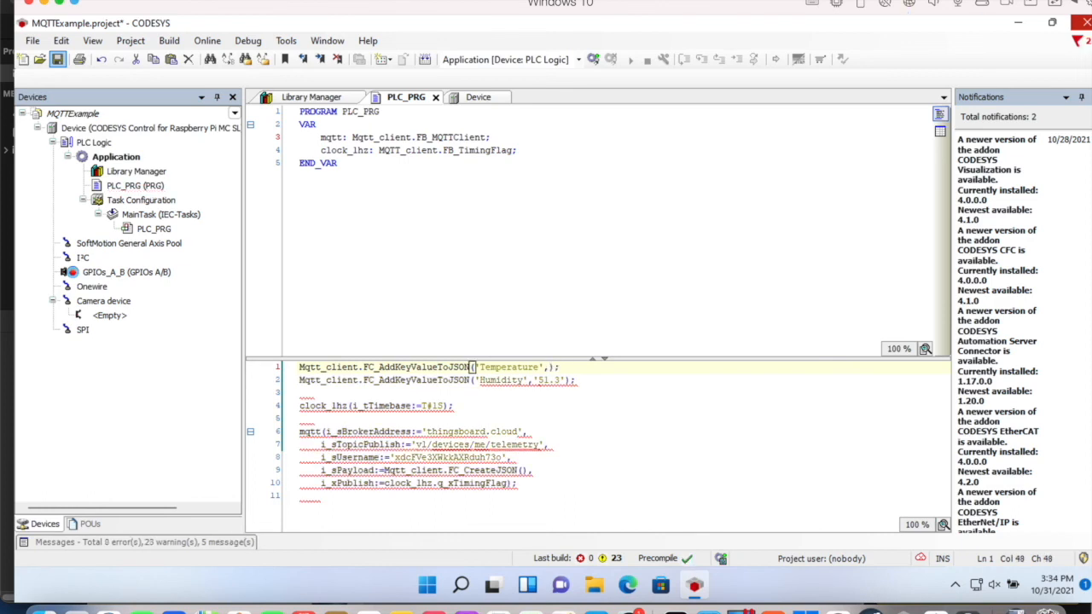
type("real_")
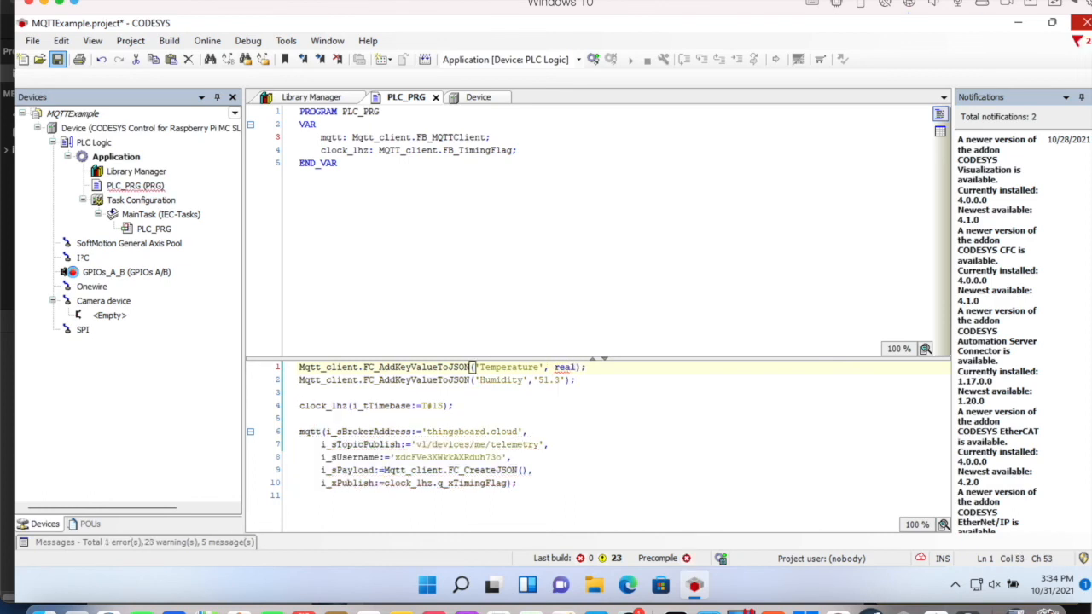
type("to_")
type("string")
type("(")
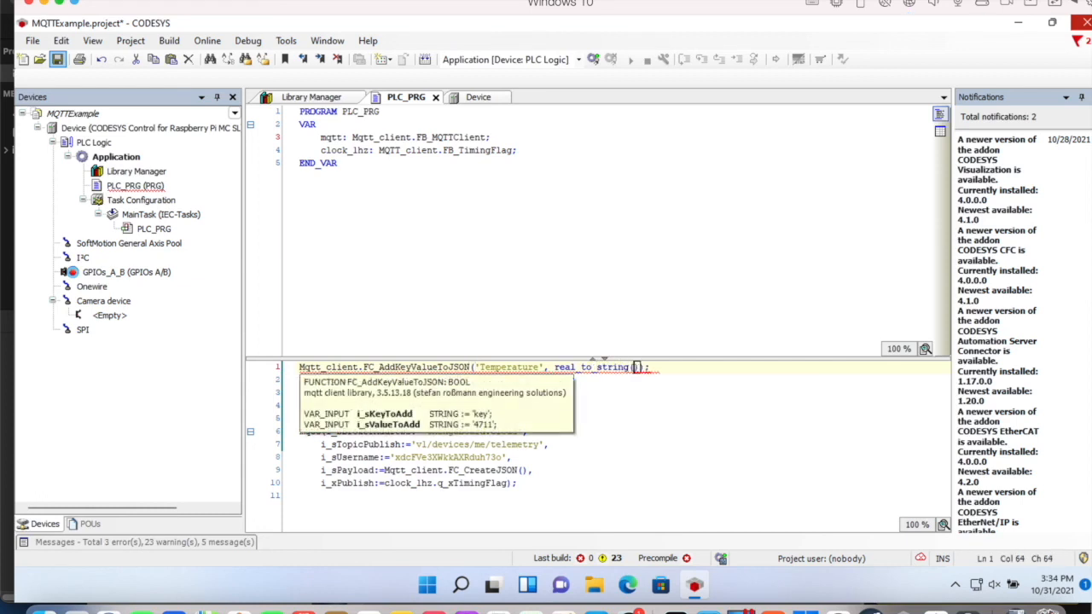
type("25")
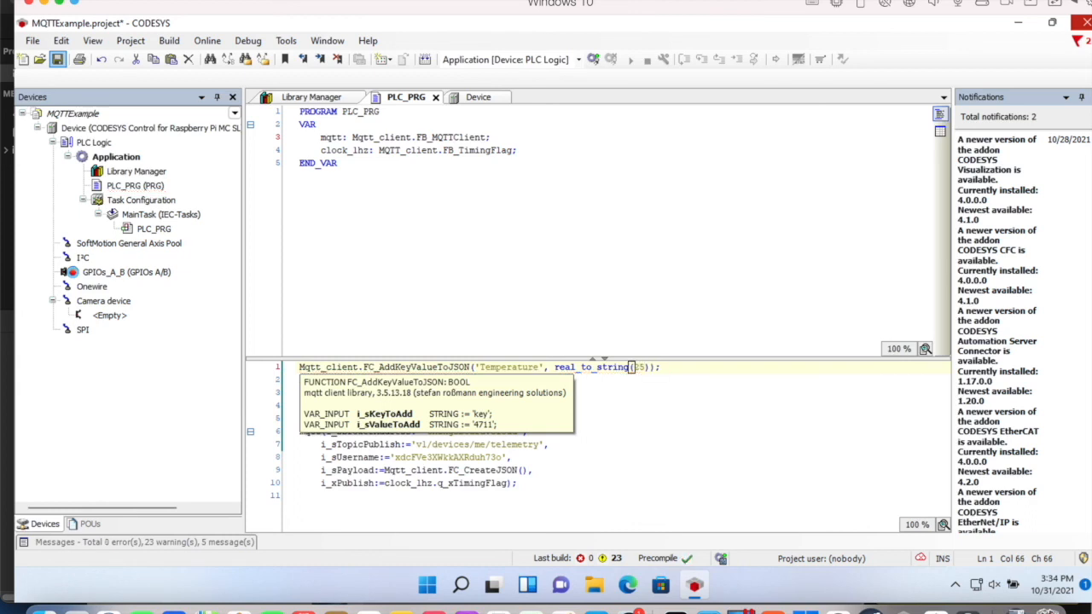
type(".5")
left_click(648, 406)
left_click(599, 378)
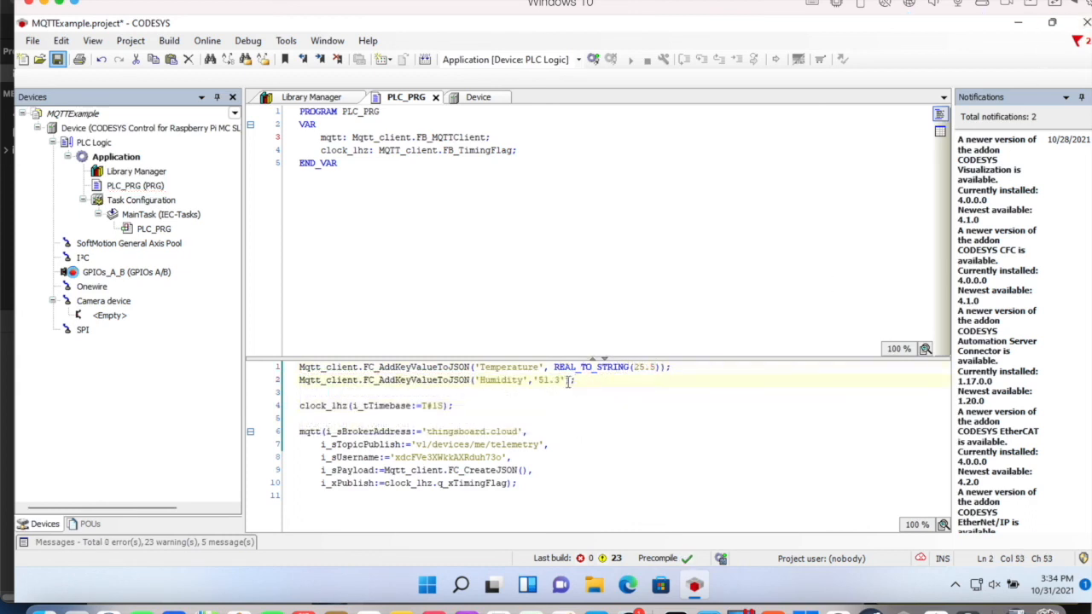
left_click(518, 400)
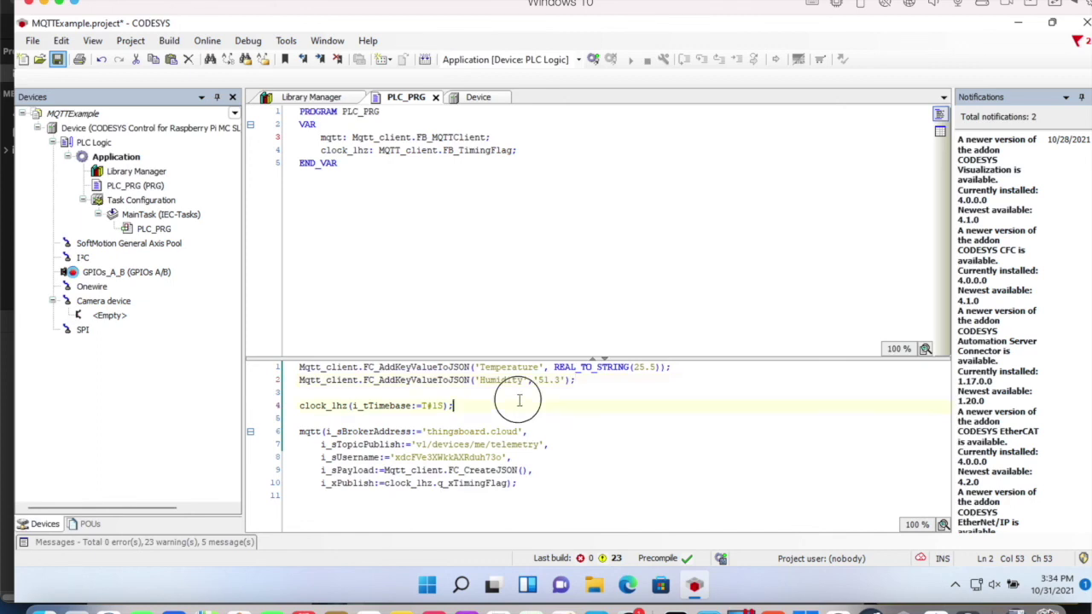
Log in with online change, updating the boot application, then bring the browser forward.
left_click(592, 59)
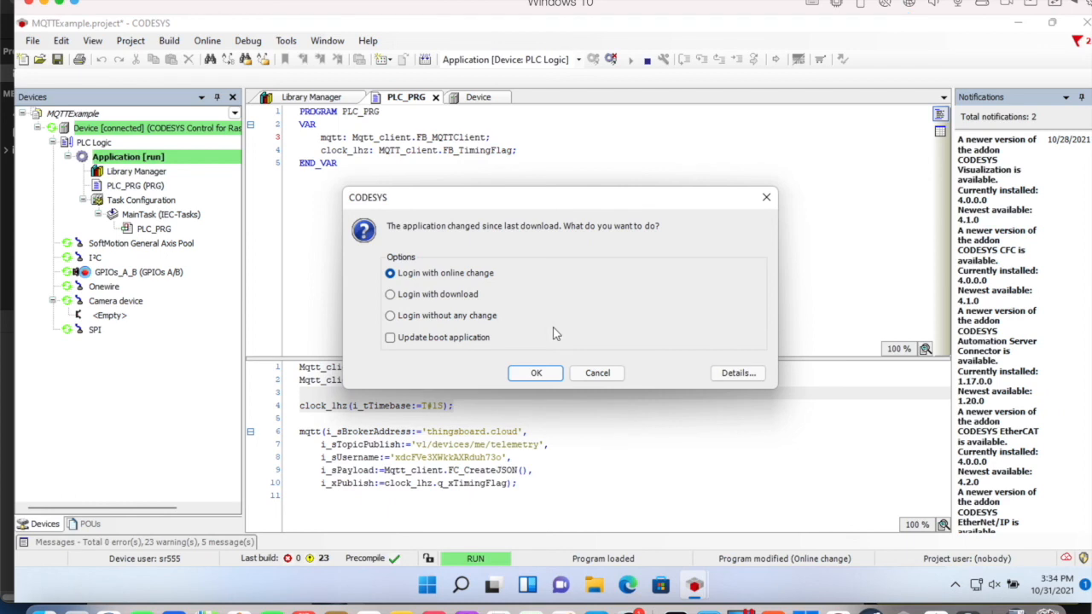
left_click(415, 339)
left_click(532, 373)
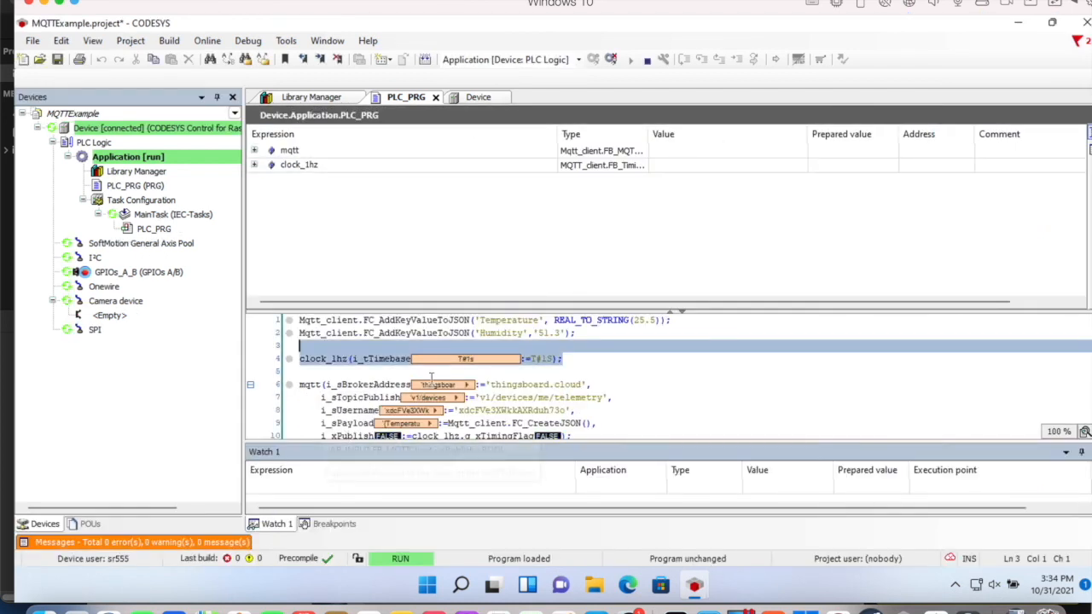
left_click(109, 607)
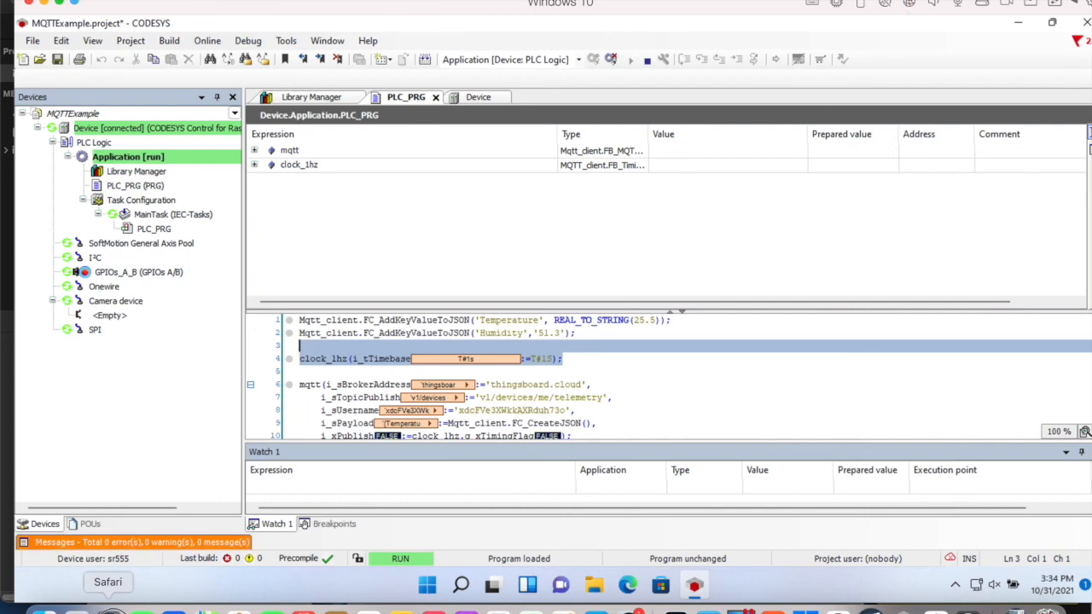
Navigate to thingsboard.cloud and go to the device groups list.
left_click(669, 81)
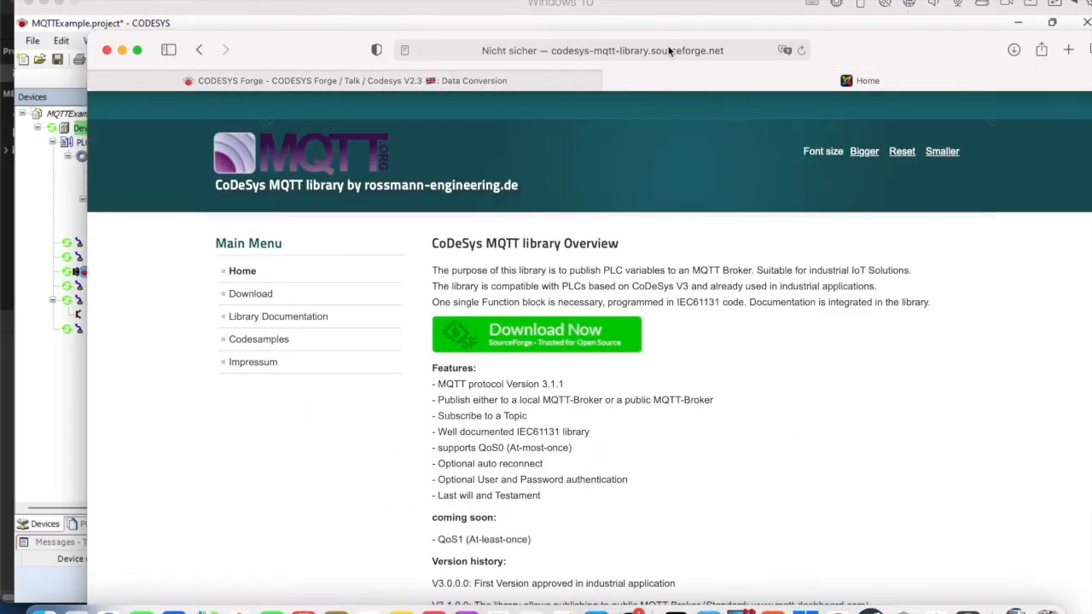
left_click(632, 49)
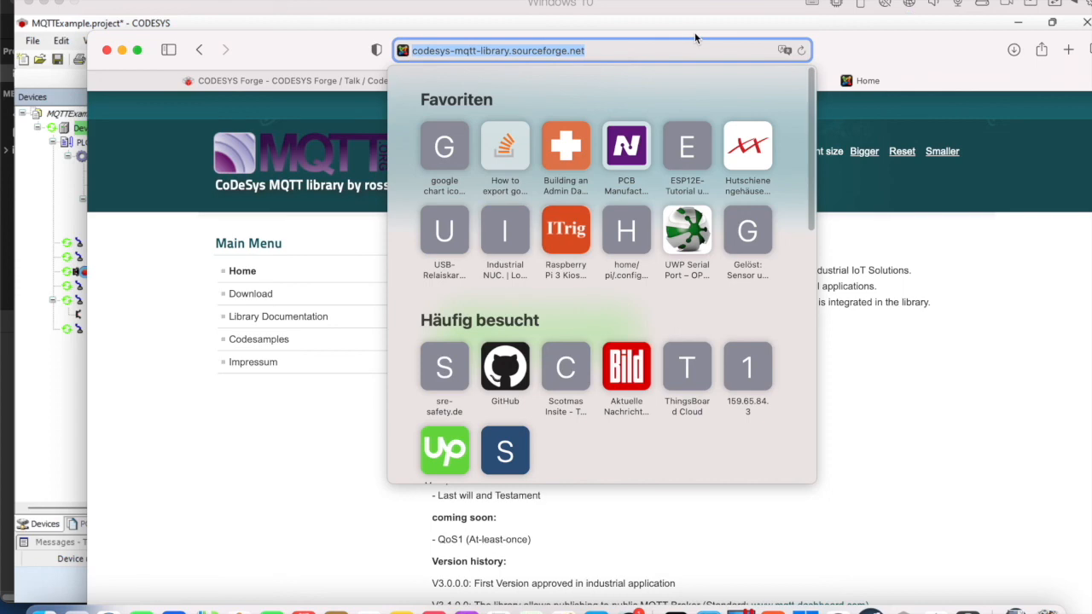
type("thi")
key("Return")
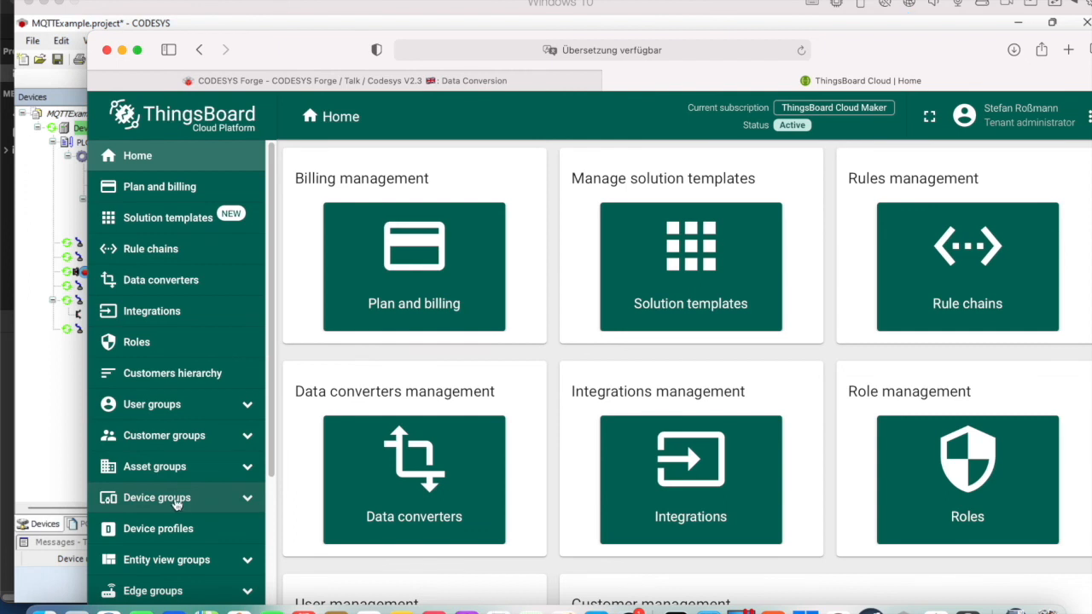
left_click(175, 503)
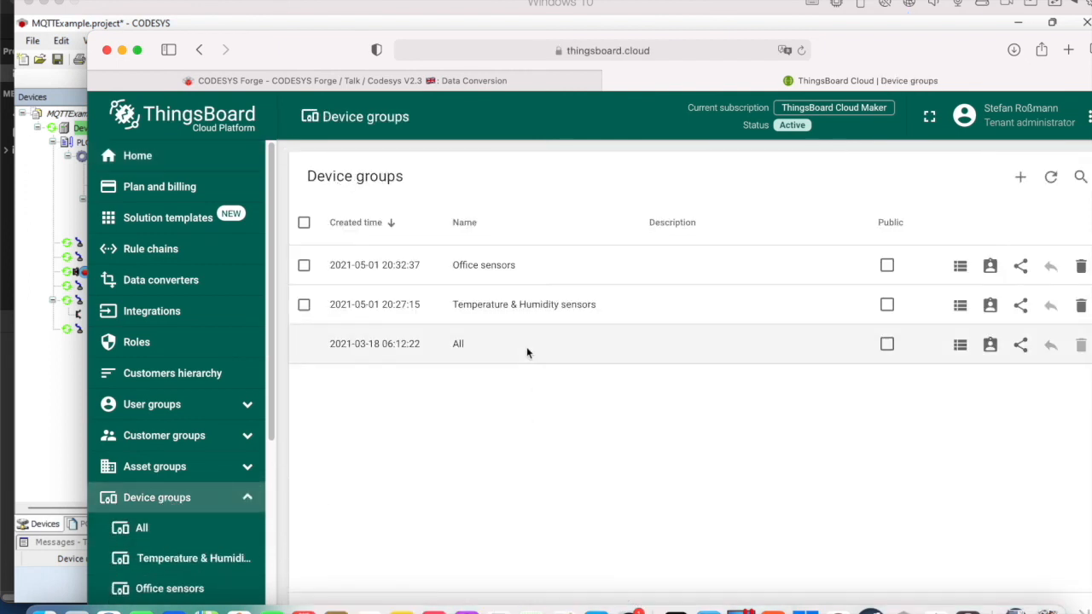
Show the CoDeSys device's latest telemetry in the All group, now Temperature 25.5 and Humidity 51.3.
left_click(507, 347)
left_click(618, 273)
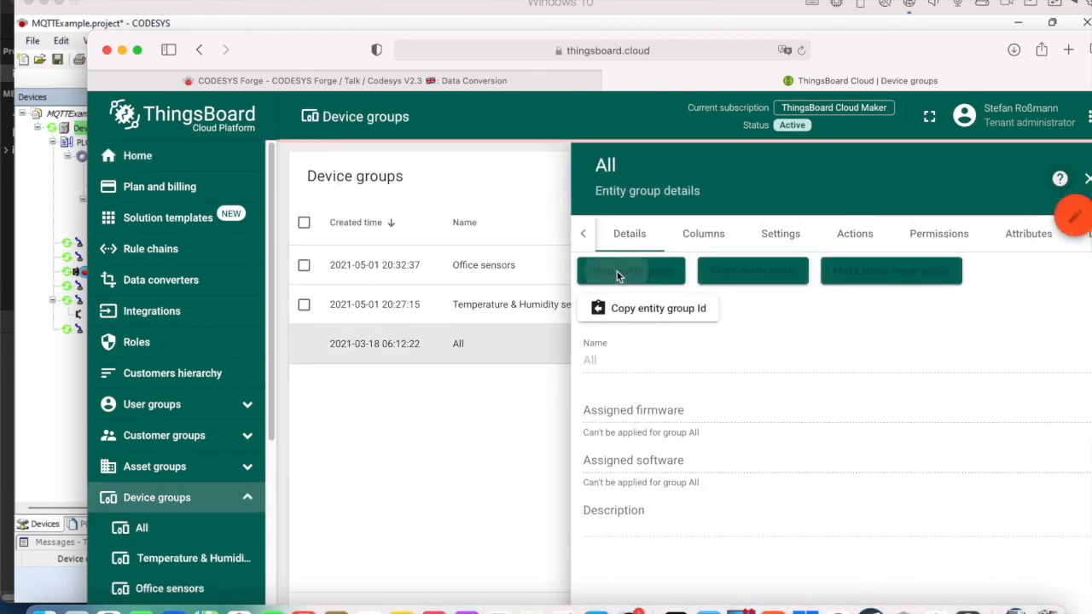
left_click(916, 265)
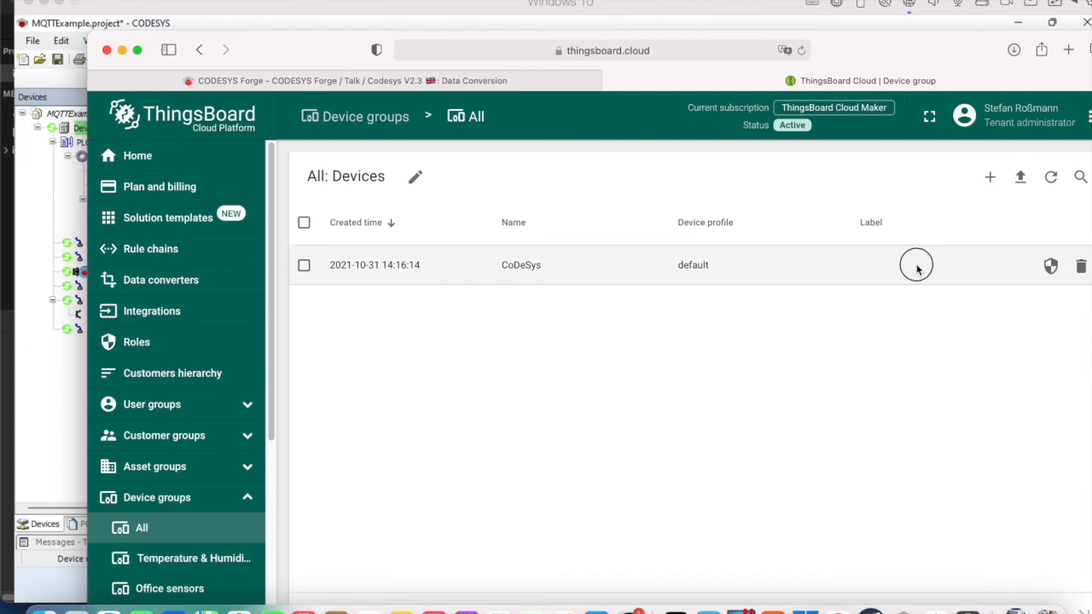
left_click(802, 240)
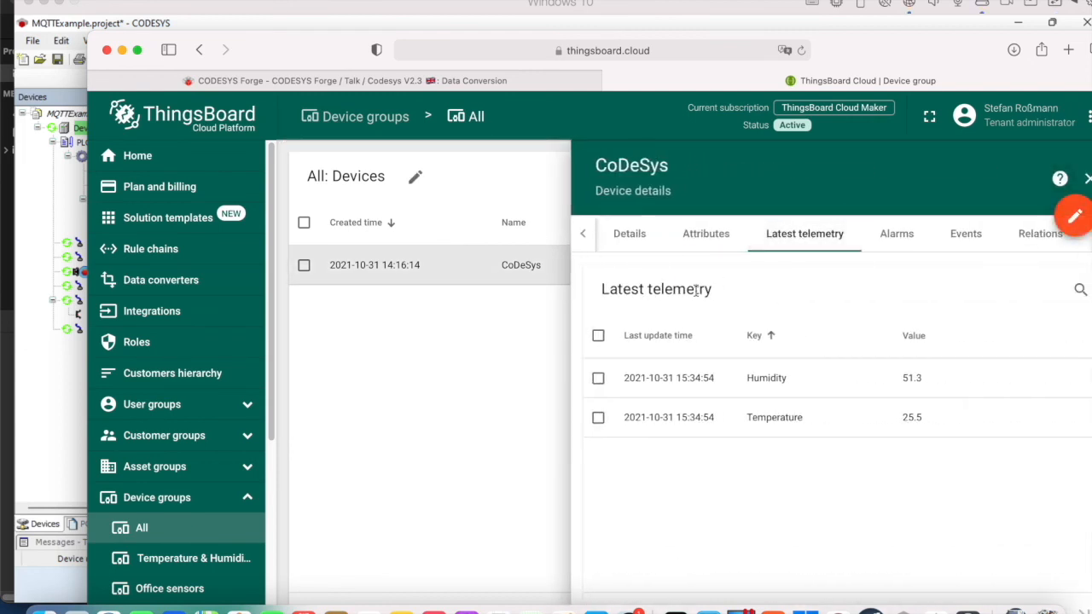